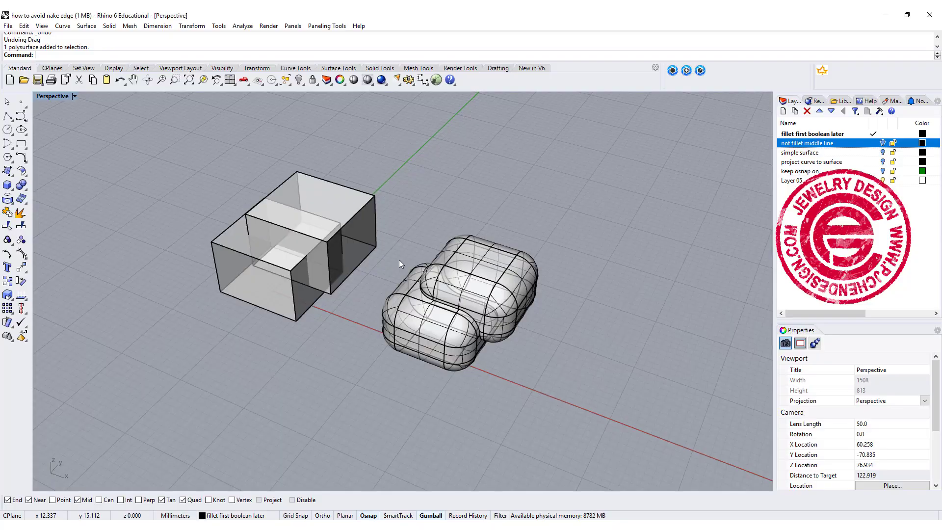
Step: Window-select both overlapping grey boxes and Boolean Union them into one closed solid
right_drag(366, 292, 439, 316)
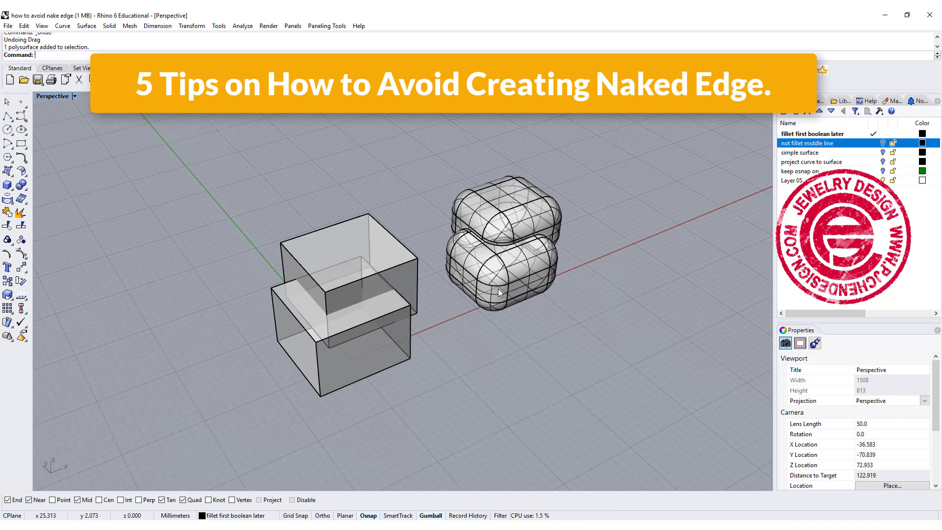
right_drag(540, 286, 484, 285)
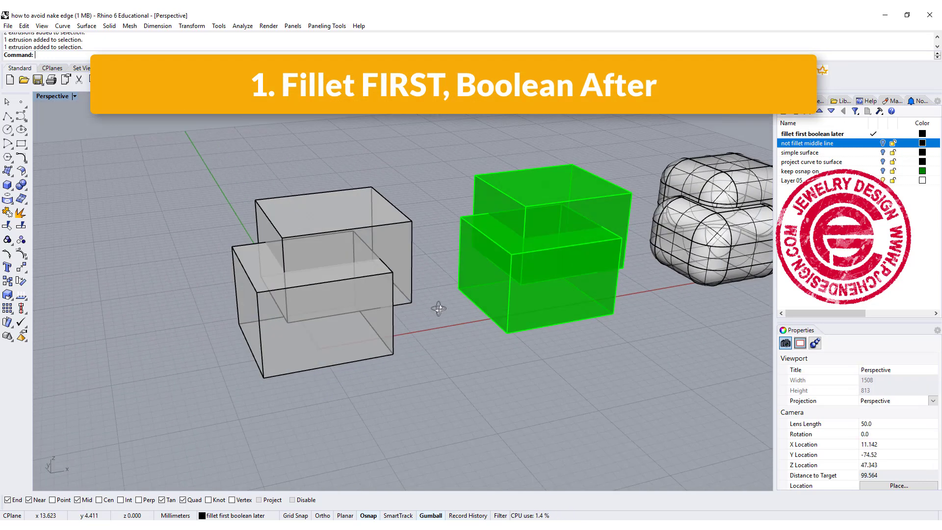
right_drag(437, 309, 400, 306)
click(364, 225)
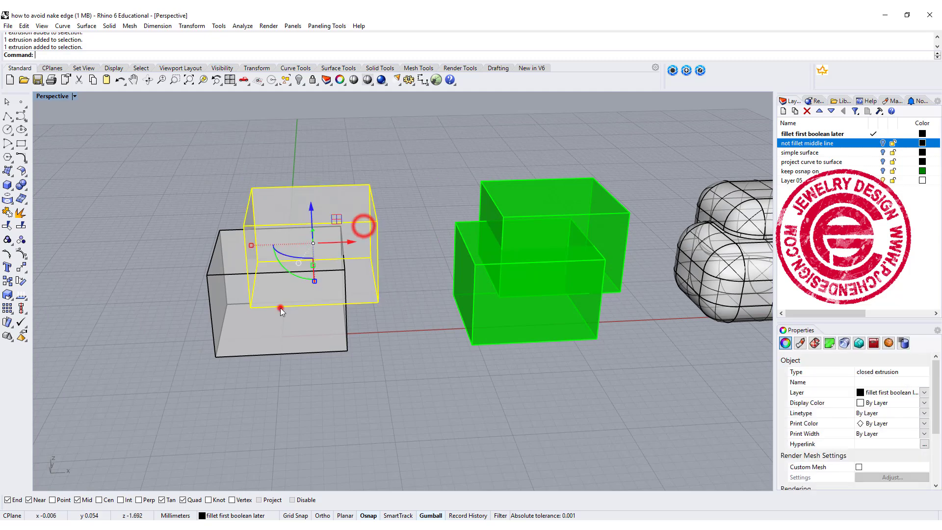
click(268, 317)
click(398, 355)
drag(391, 363, 255, 222)
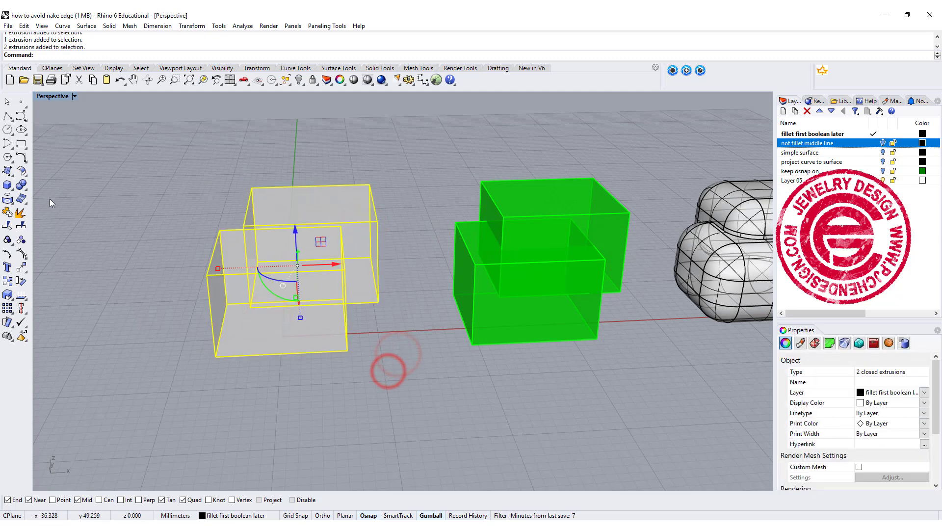
click(22, 184)
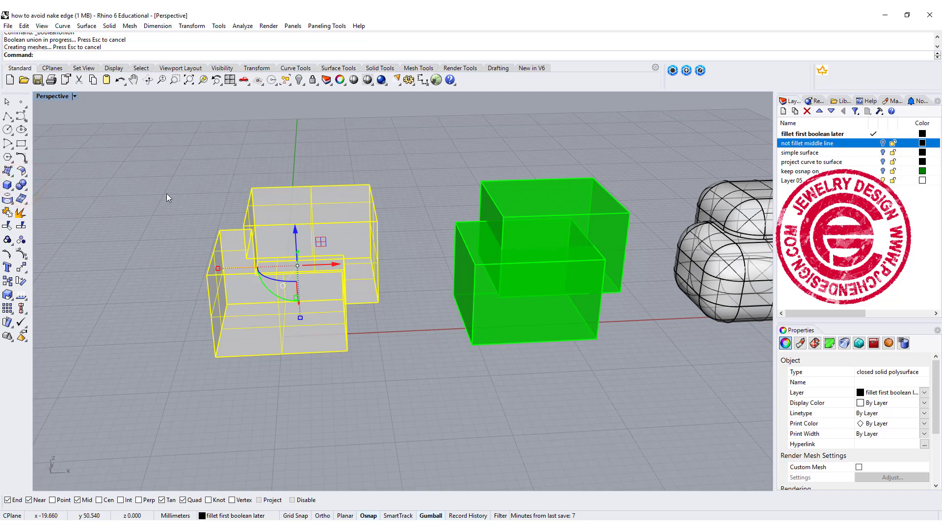
Step: Start Fillet Edge from the Solid Tools flyout on the merged grey solid
right_drag(166, 193, 209, 215)
click(22, 186)
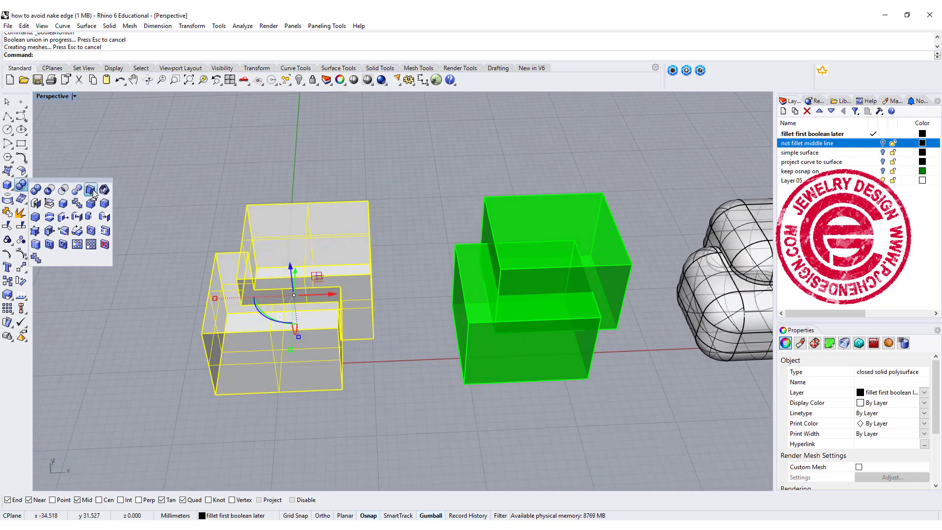
click(105, 204)
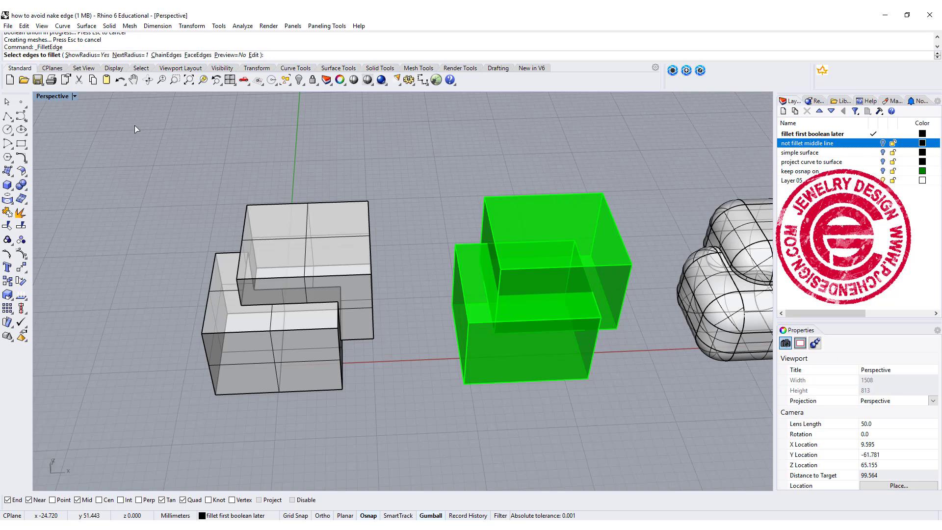
click(131, 54)
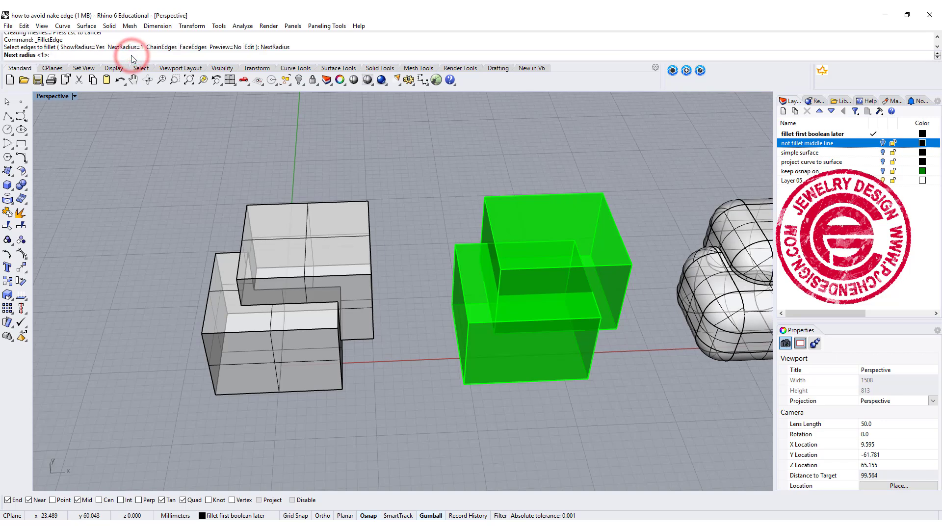
text(2)
key(Return)
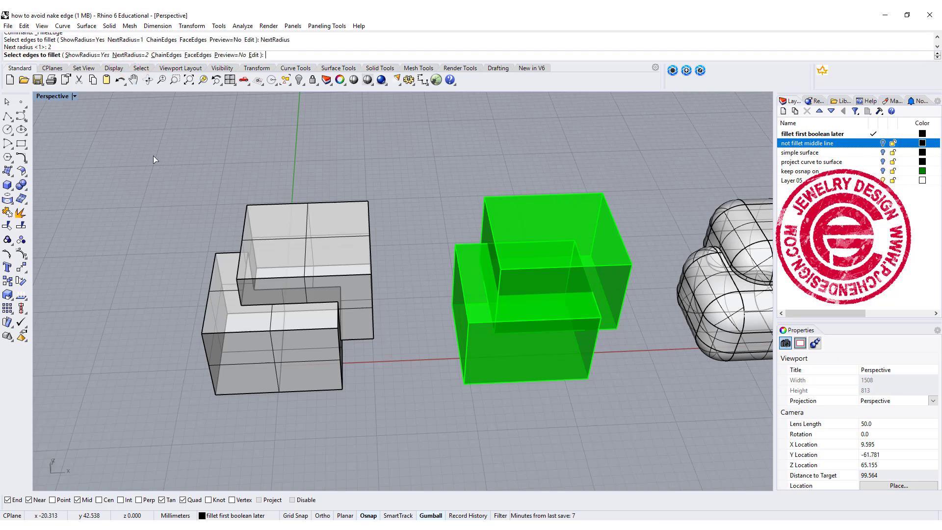
drag(153, 155, 413, 425)
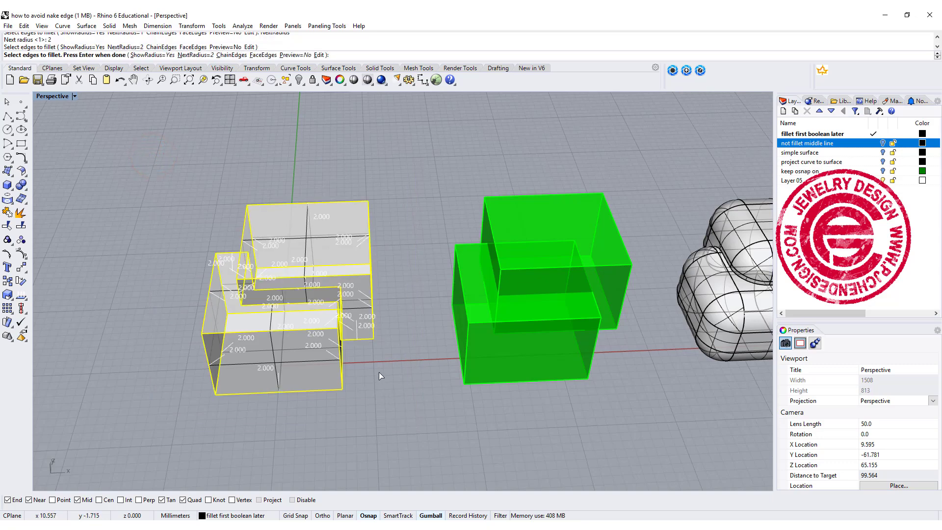
key(Return)
key(Return)
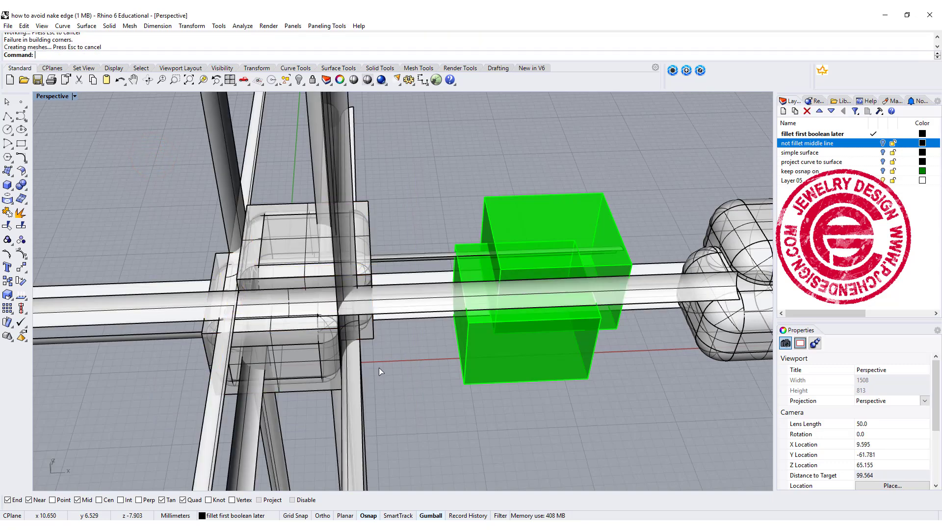
right_drag(337, 340, 349, 287)
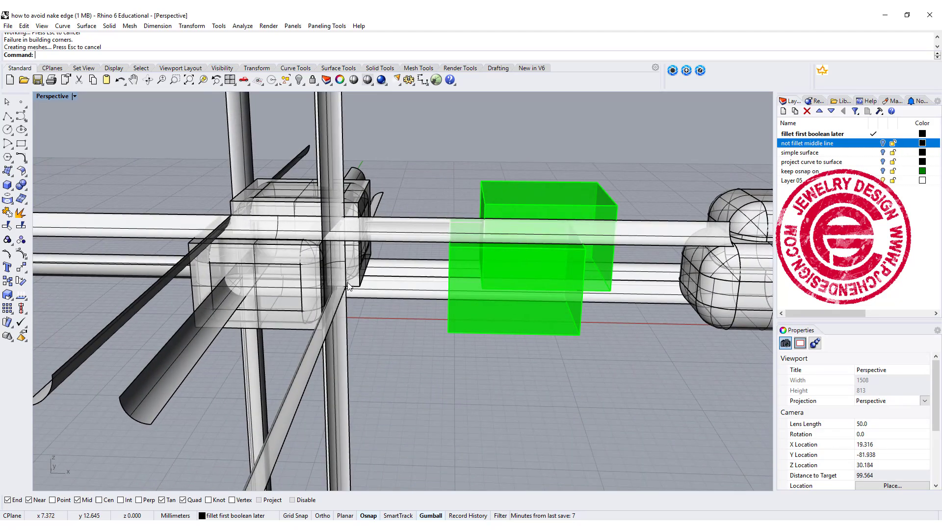
key(ctrl+z)
right_drag(340, 249, 257, 248)
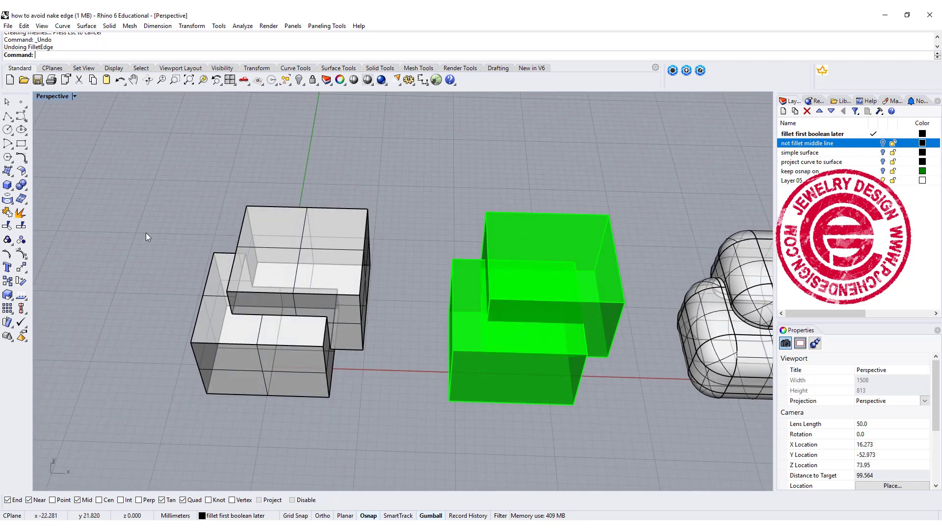
Step: Fillet all edges of the merged grey solid with NextRadius 1, then inspect the rounded result
key(Return)
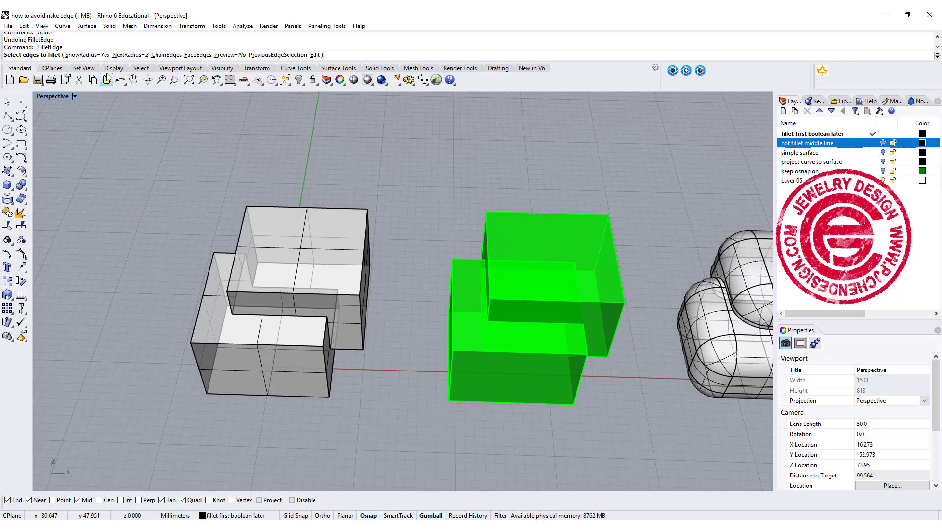
click(121, 56)
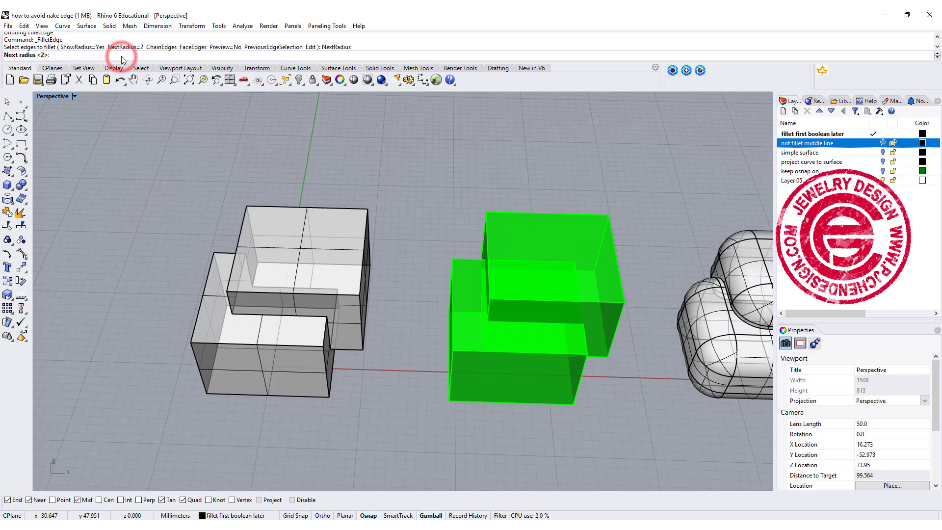
text(1)
key(Return)
drag(163, 177, 404, 419)
key(Return)
key(Return)
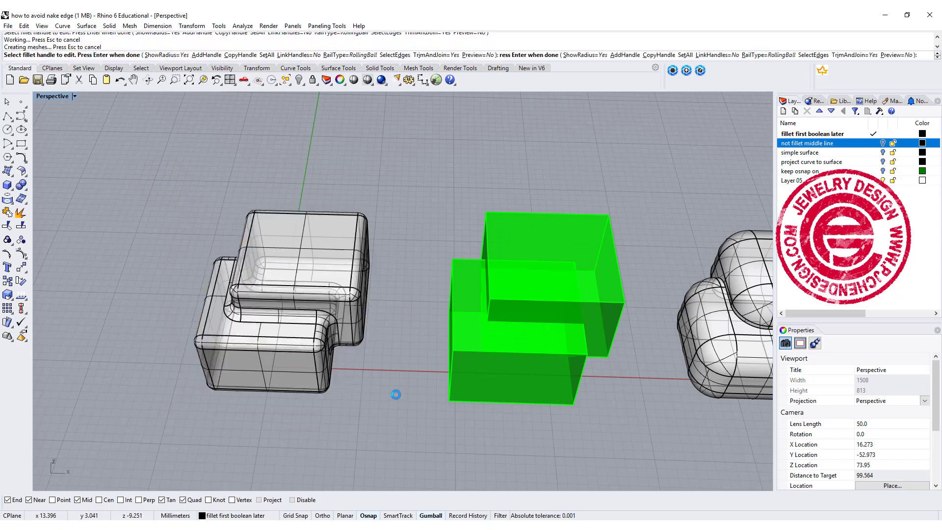
right_drag(394, 393, 369, 317)
scroll(360, 312, up, 3)
scroll(360, 312, up, 3)
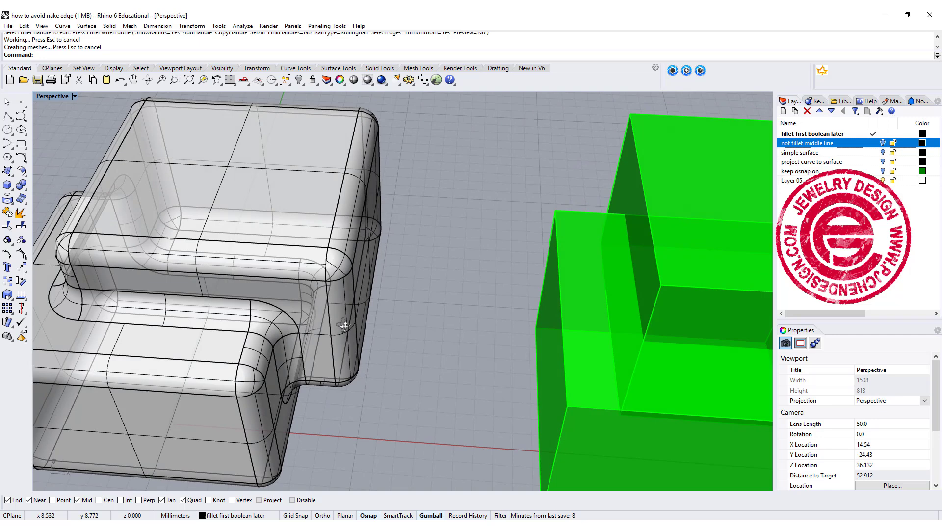
key(Home)
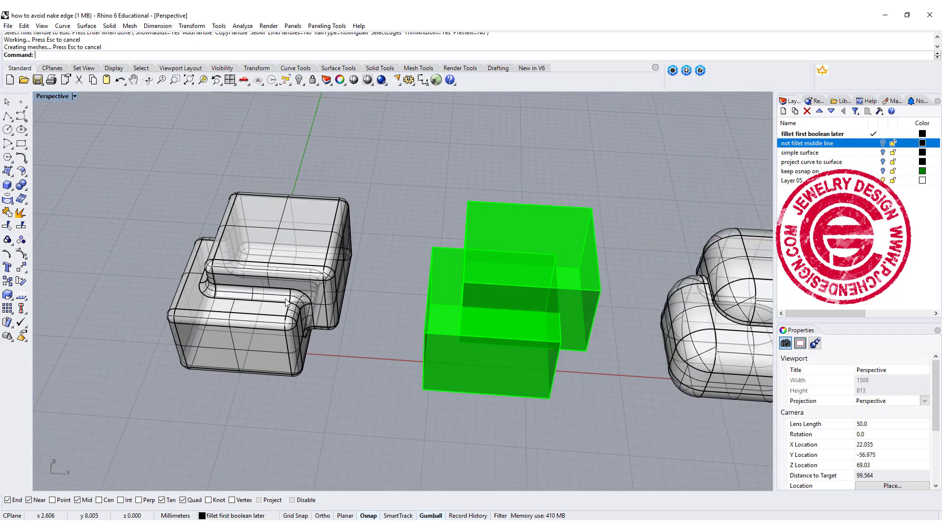
scroll(288, 301, down, 2)
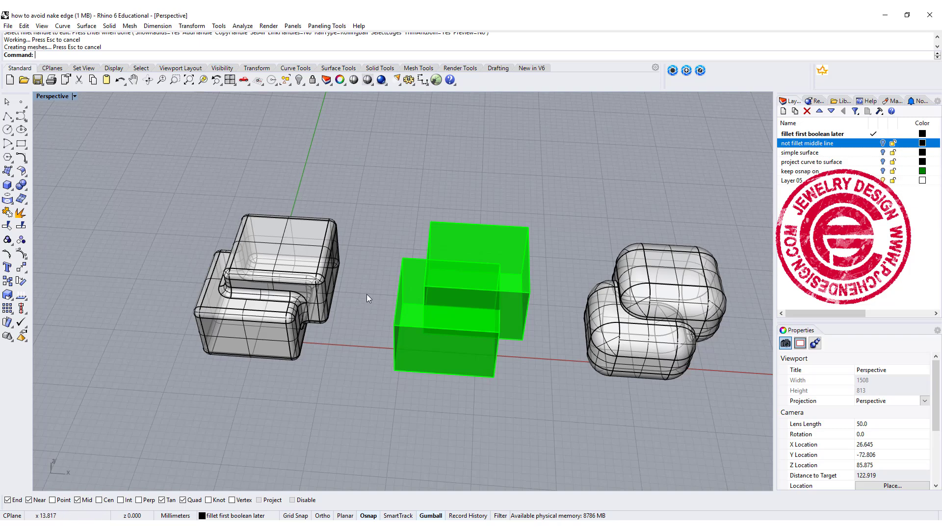
mouse_move(340, 288)
right_down()
mouse_move(437, 286)
mouse_move(349, 287)
right_up()
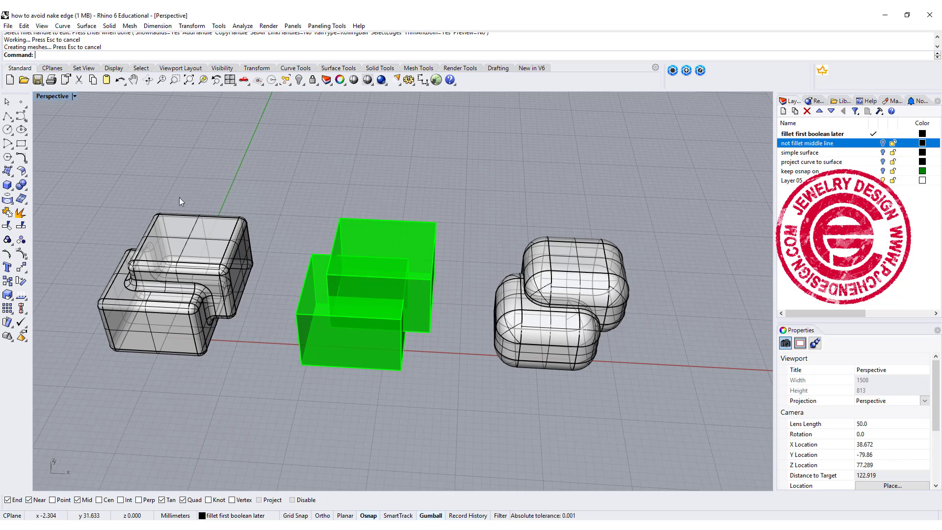
Step: Fillet all edges of the two green boxes with a radius of 3
click(25, 188)
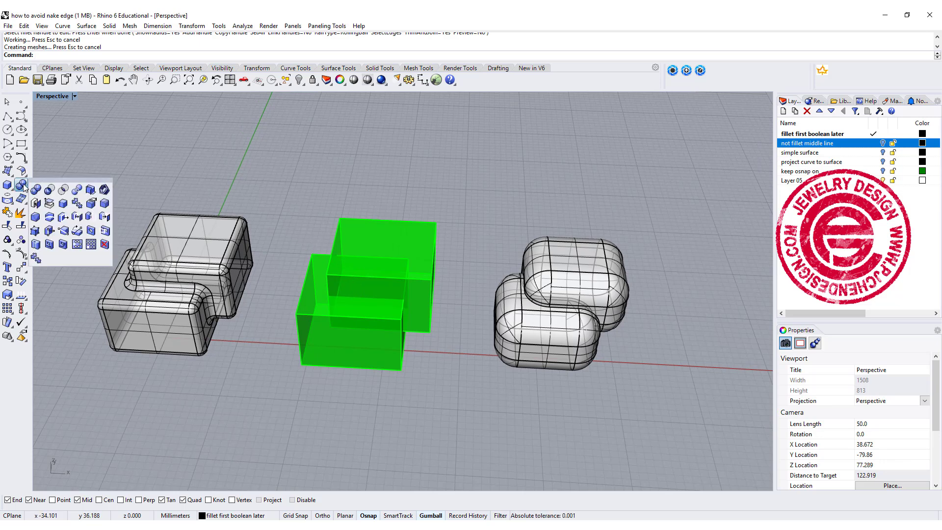
click(94, 193)
click(130, 54)
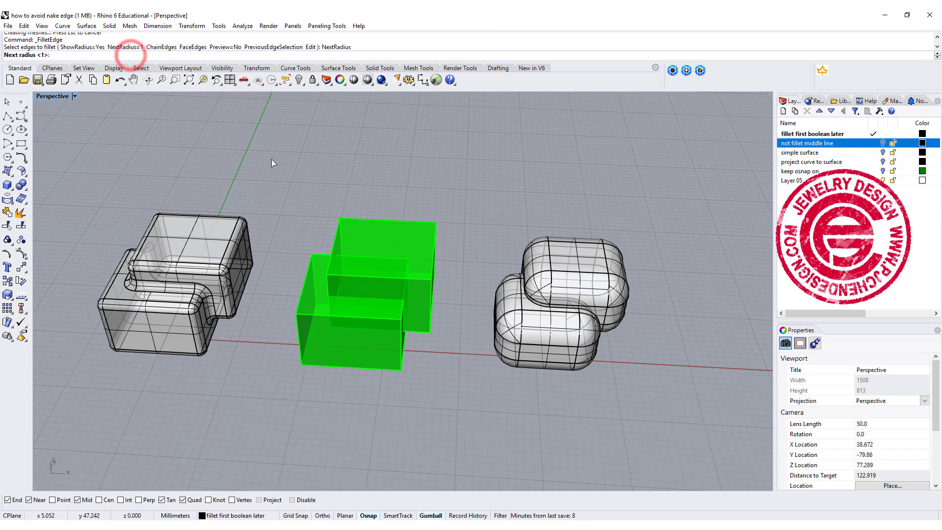
text(3)
key(Return)
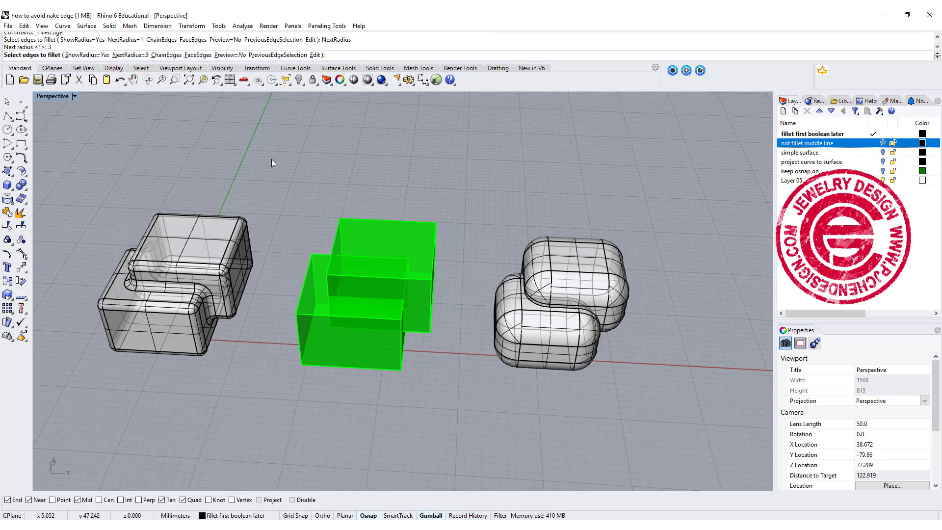
scroll(272, 159, up, 2)
drag(273, 181, 490, 432)
key(Return)
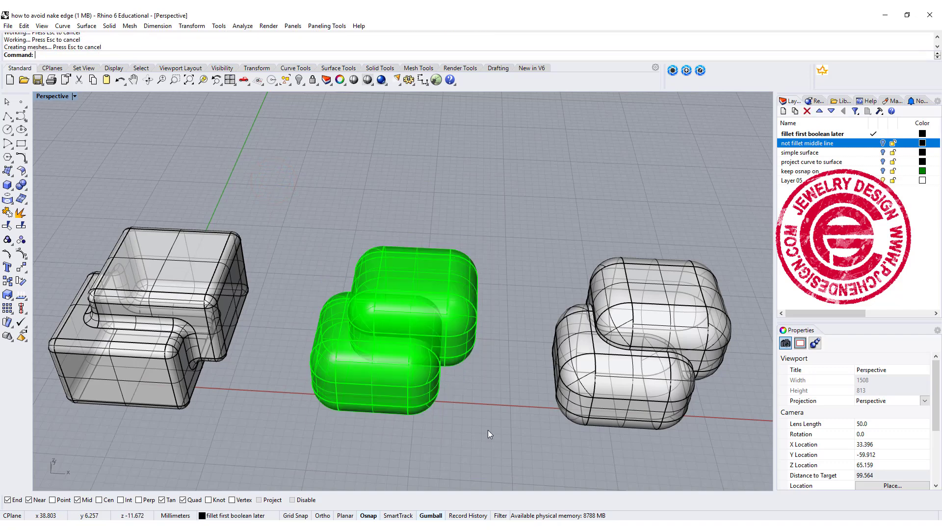
right_drag(488, 430, 500, 382)
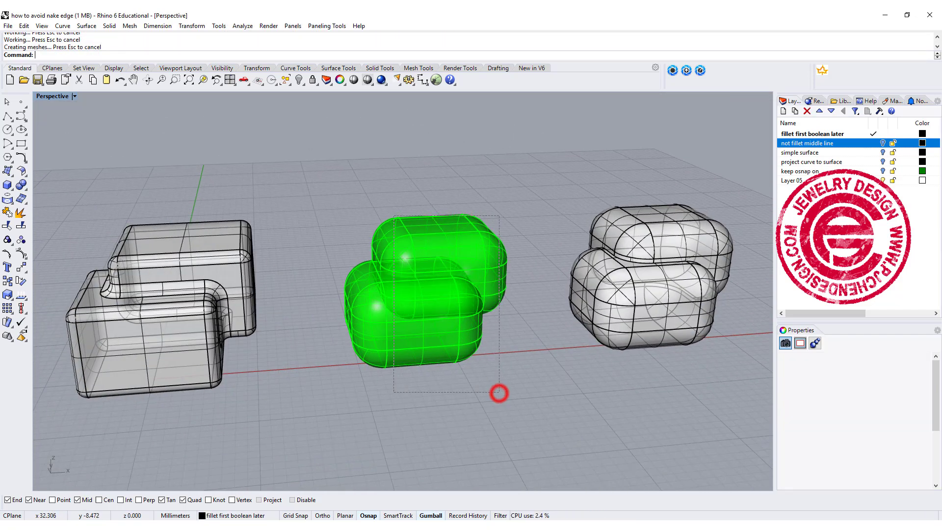
Step: Boolean Union the two rounded green blocks into a single solid
drag(499, 393, 471, 349)
click(22, 184)
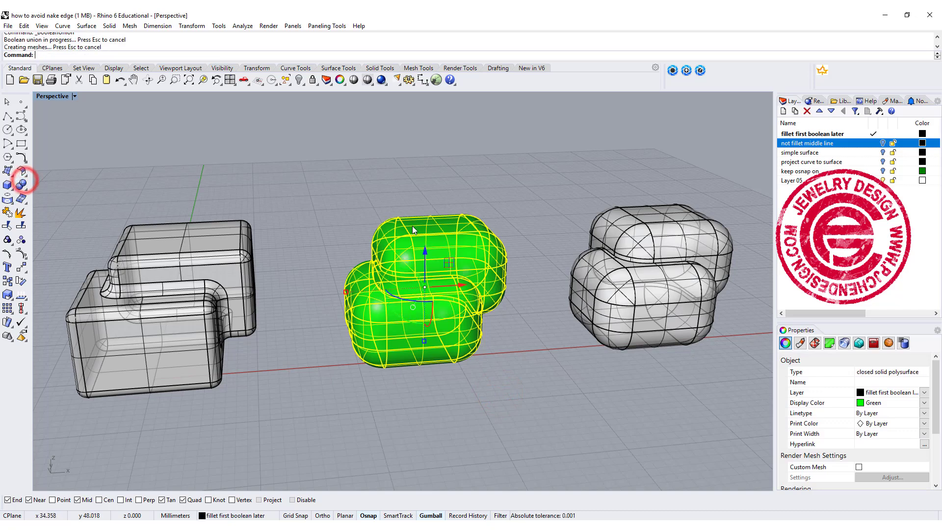
right_drag(436, 266, 235, 294)
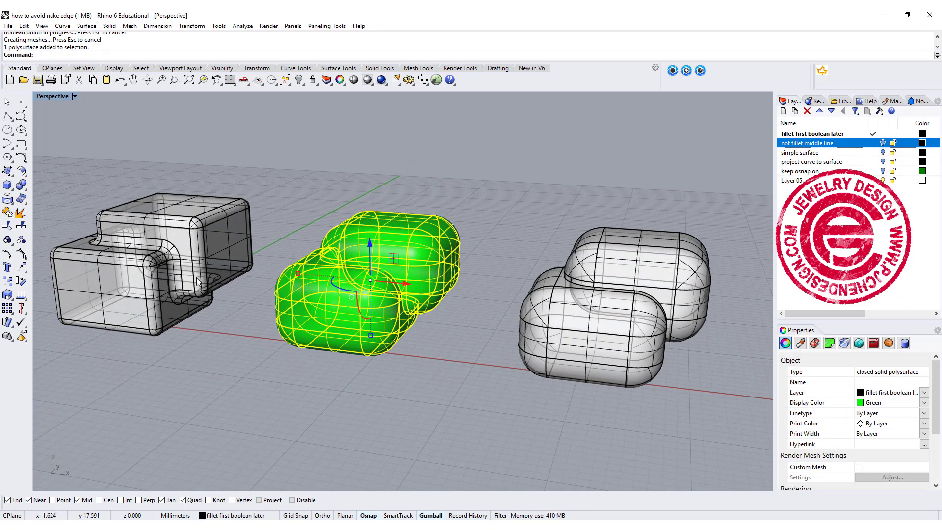
scroll(197, 282, down, 2)
right_drag(211, 284, 374, 350)
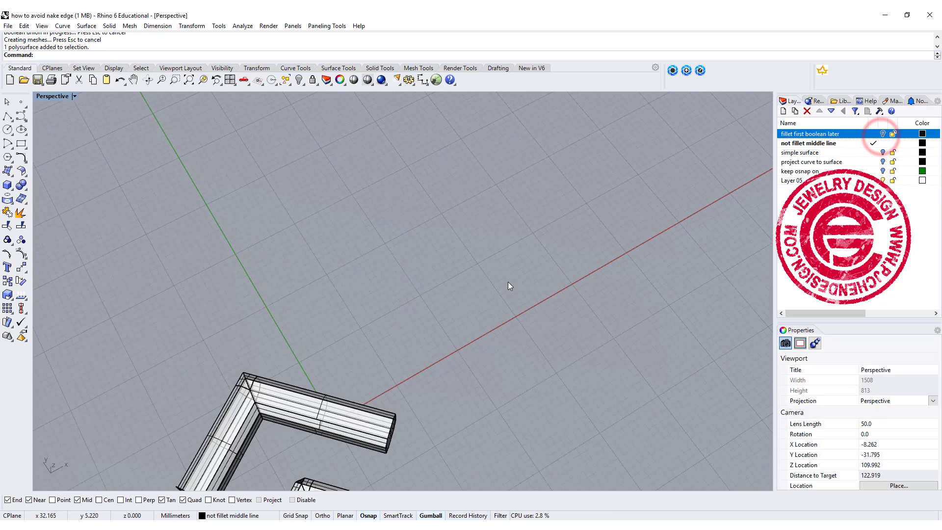
Step: Delete the lower and upper L-shaped bars, leaving the path polyline and profile curve
scroll(468, 351, down, 3)
scroll(499, 282, up, 2)
right_drag(499, 277, 300, 247)
scroll(304, 240, up, 5)
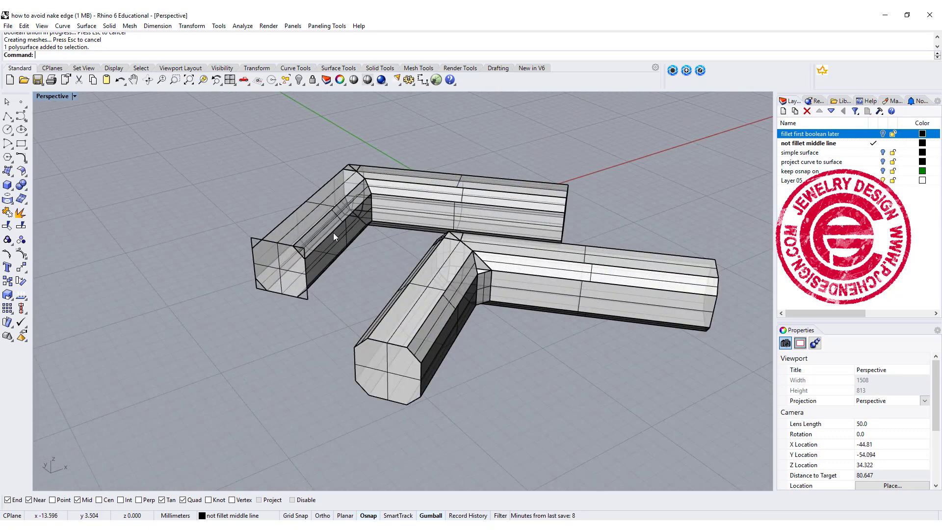
scroll(504, 284, up, 4)
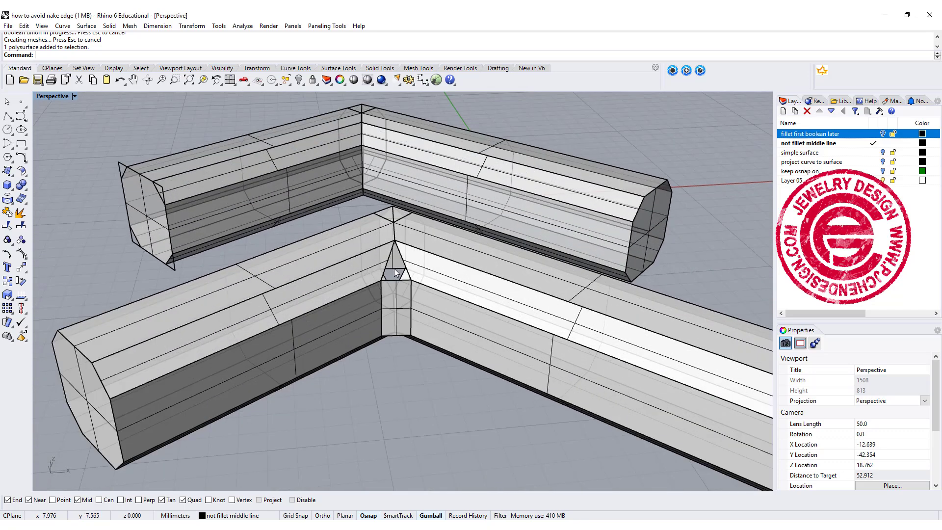
mouse_move(414, 303)
right_down()
mouse_move(446, 278)
mouse_move(431, 280)
mouse_move(422, 315)
right_up()
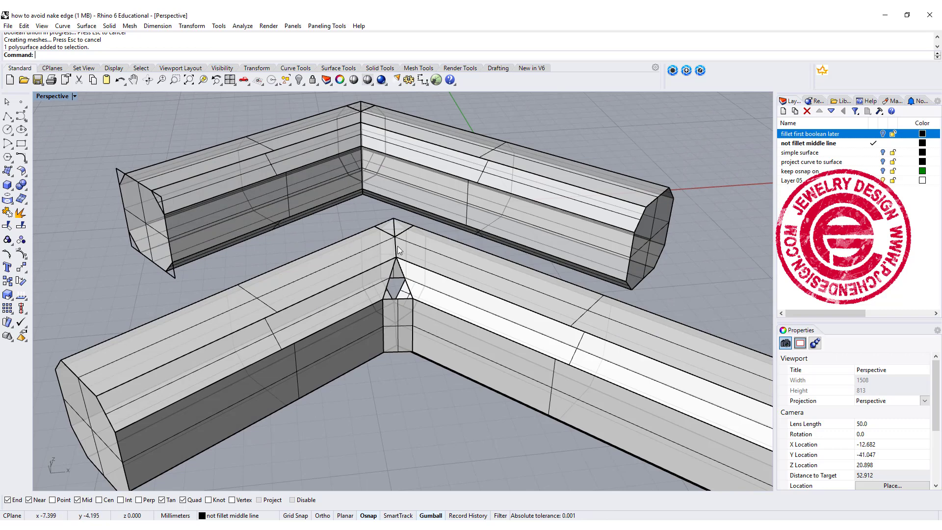
scroll(478, 231, down, 5)
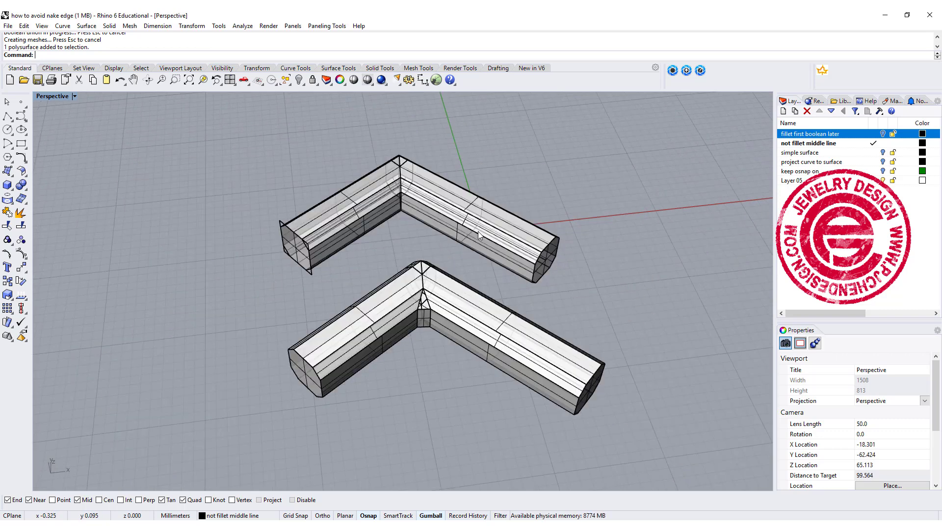
click(497, 324)
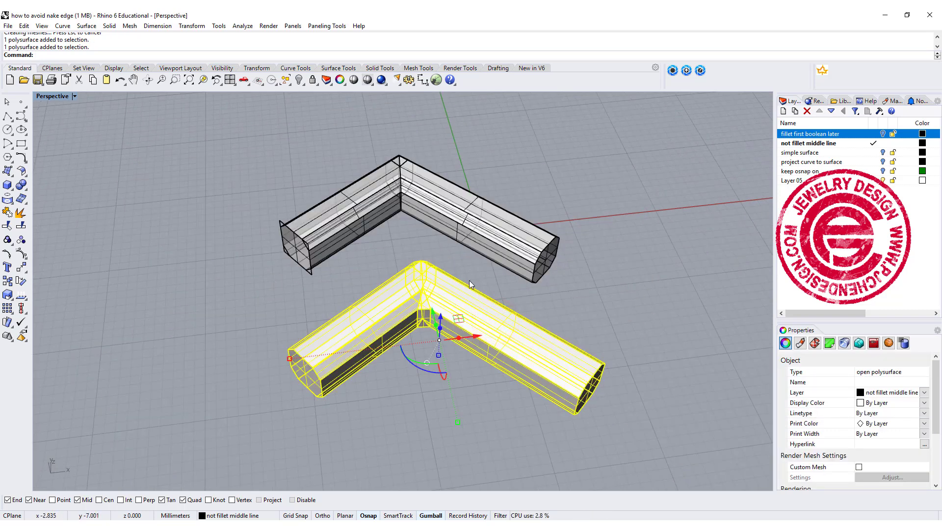
key(Delete)
click(488, 237)
key(Delete)
right_drag(488, 237, 375, 204)
Step: Sweep the rectangular profile along the L-shaped polyline rail and cap the result with Cap
scroll(375, 204, up, 5)
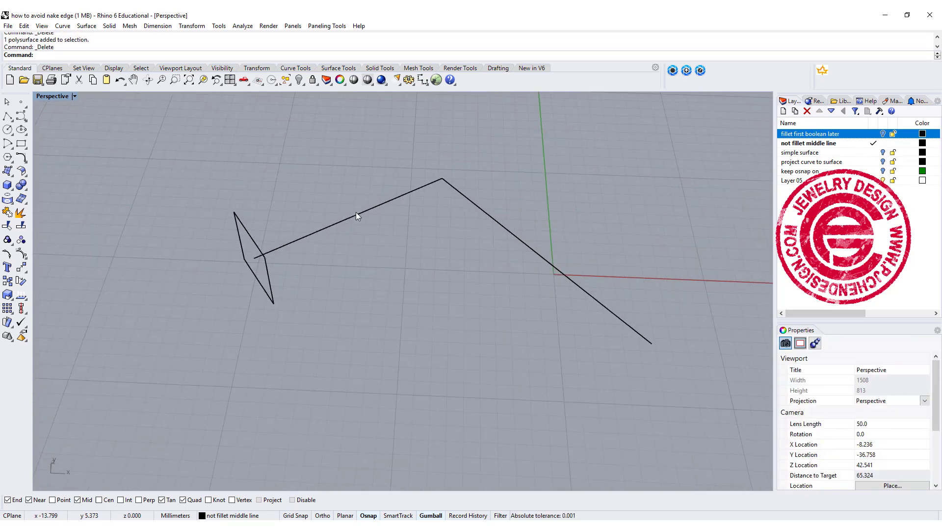
click(86, 26)
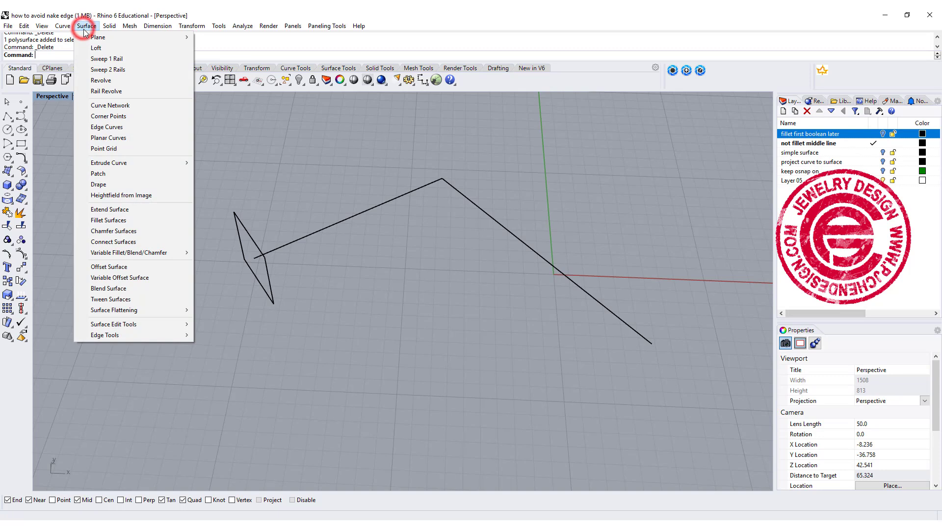
click(95, 69)
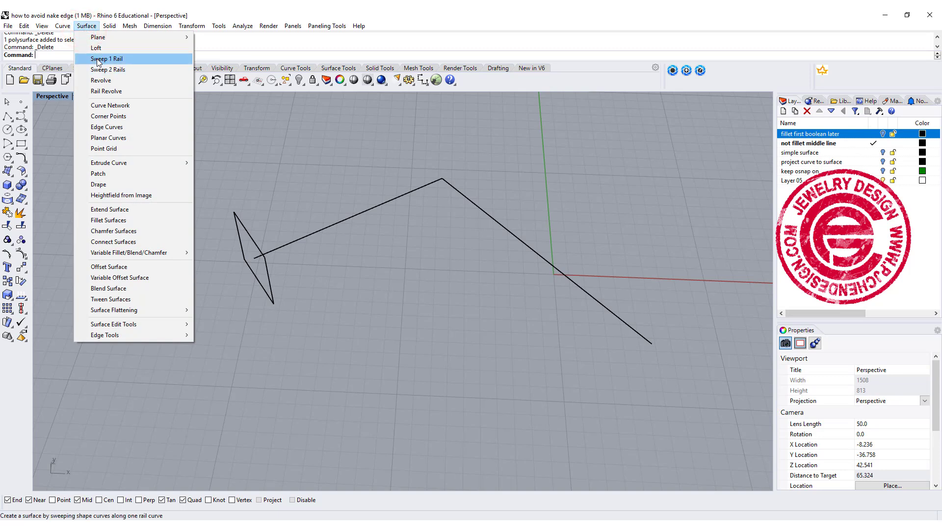
click(290, 245)
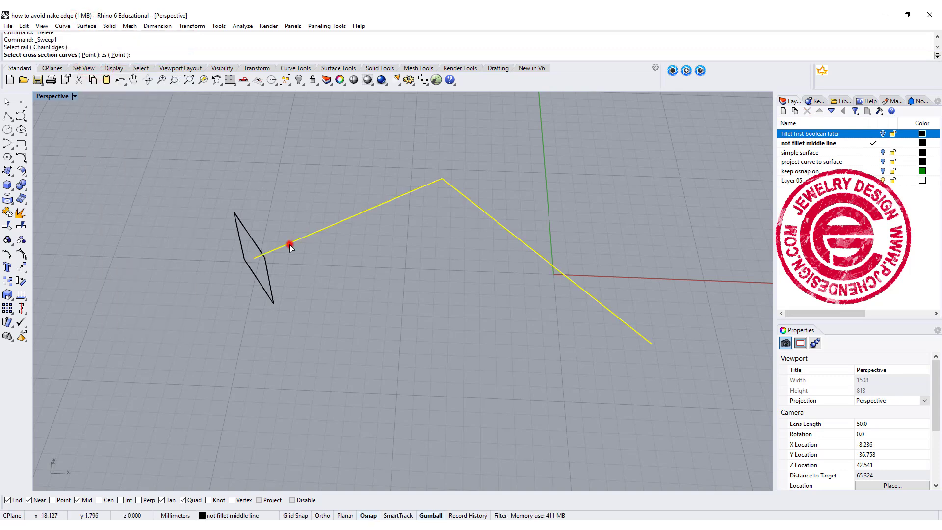
click(268, 275)
key(Return)
key(Return)
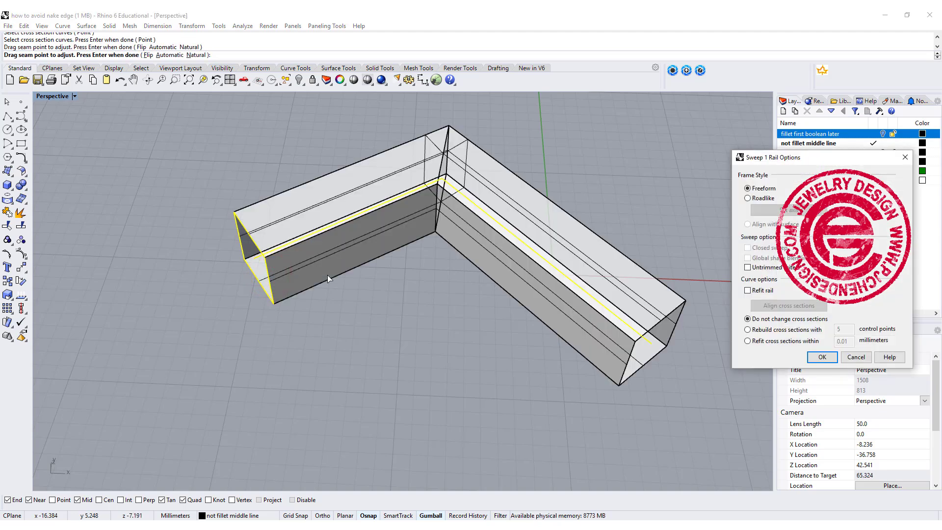
key(Return)
click(320, 245)
text(C)
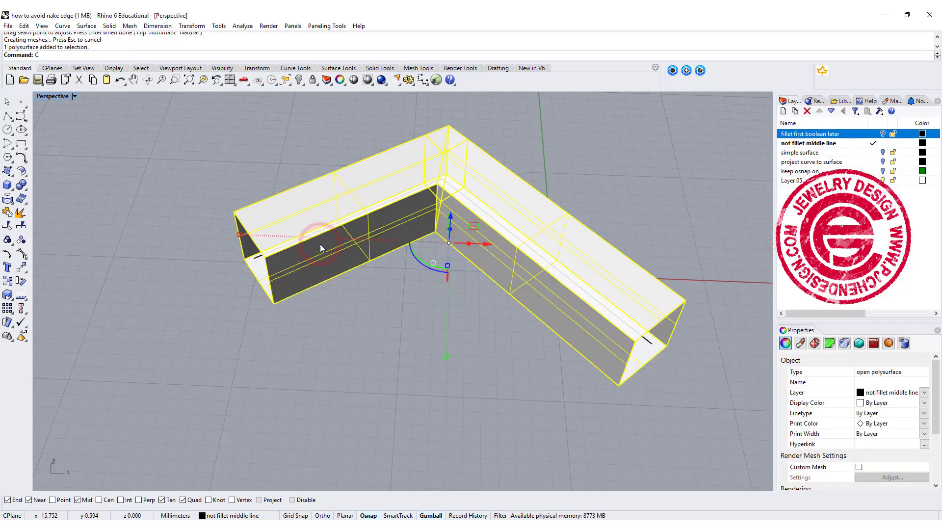
text(ap)
key(Return)
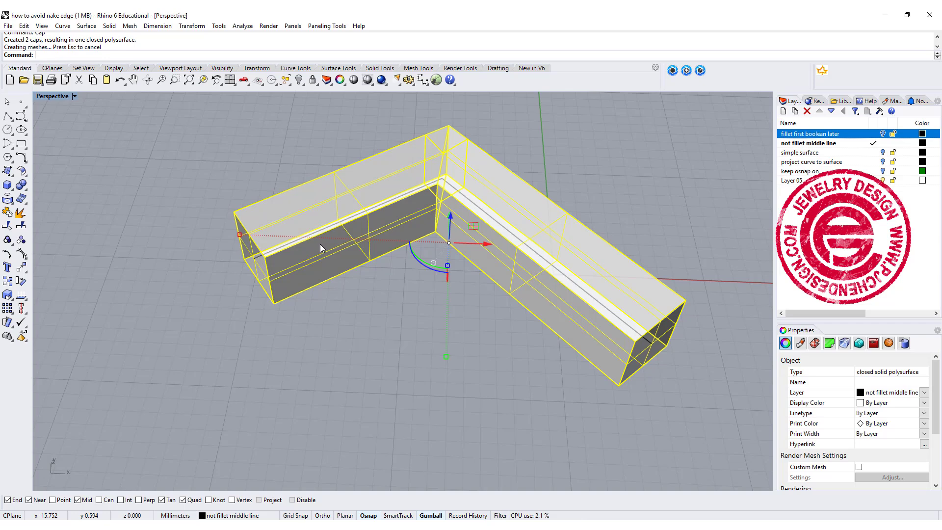
Step: Chamfer every edge of the capped L-shaped solid at 1.000
click(394, 346)
scroll(398, 319, down, 2)
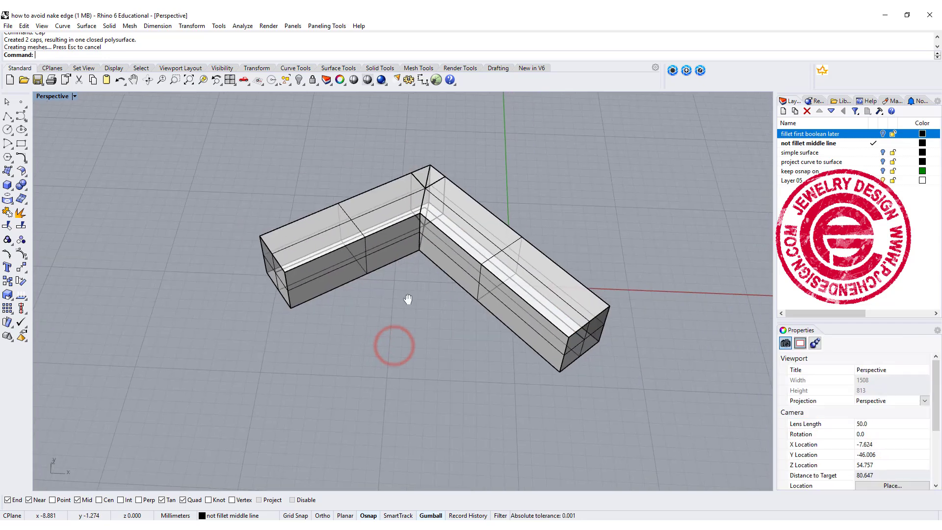
shift+right_drag(408, 299, 343, 319)
click(23, 186)
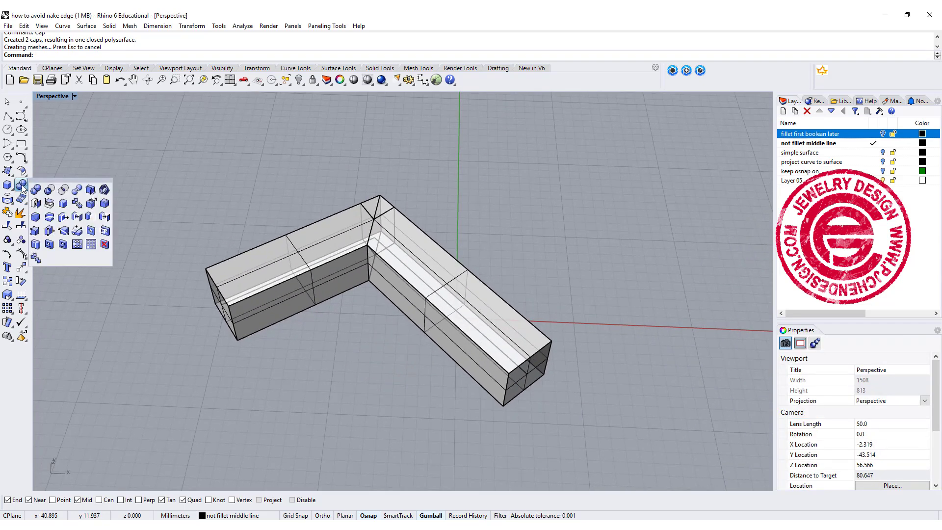
click(36, 217)
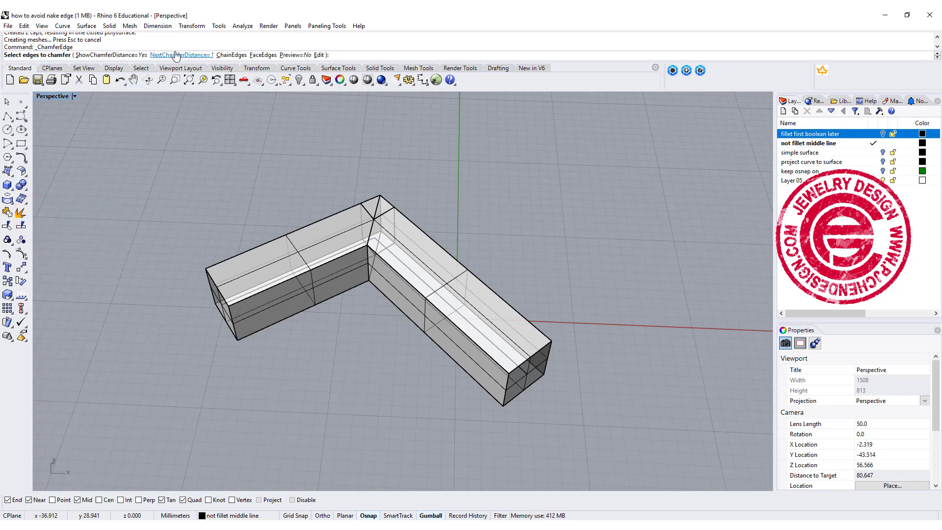
drag(142, 152, 604, 428)
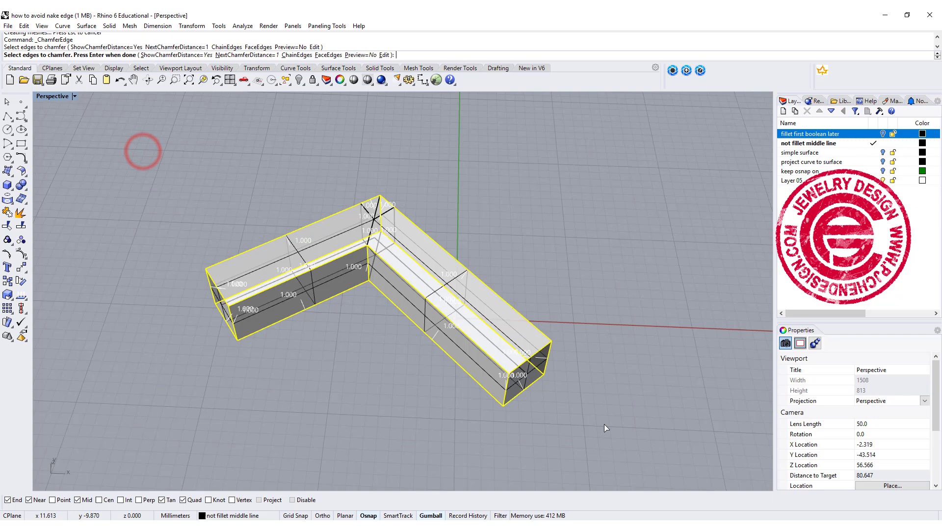
key(Return)
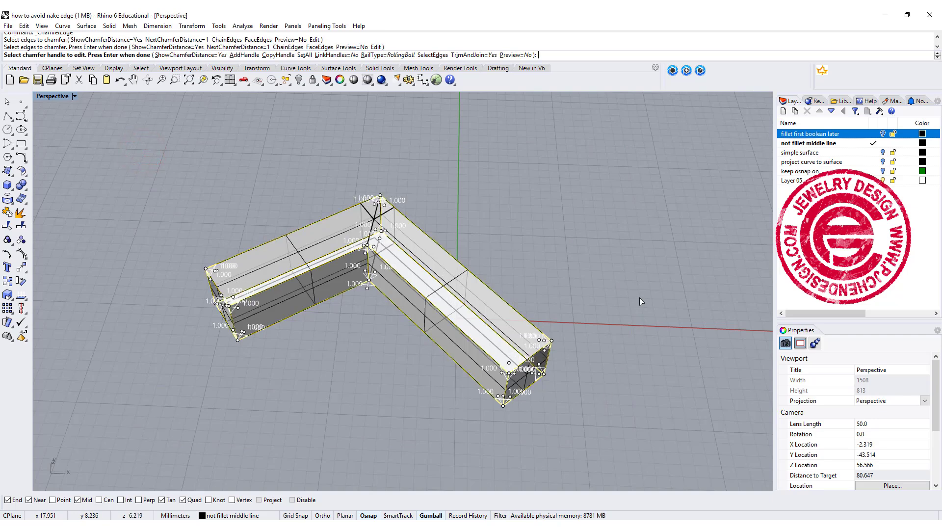
key(Return)
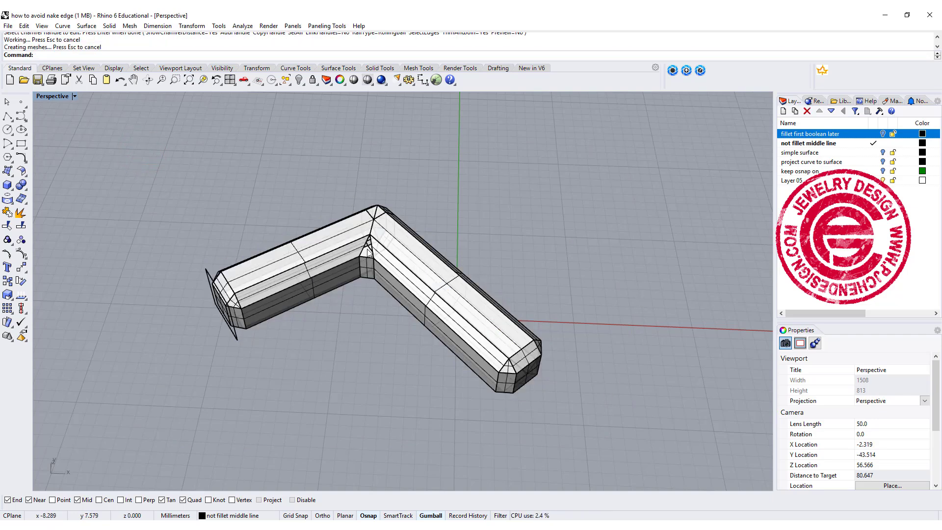
Step: Inspect the chamfered inner corner, then undo the chamfer with Ctrl+Z
scroll(368, 252, up, 6)
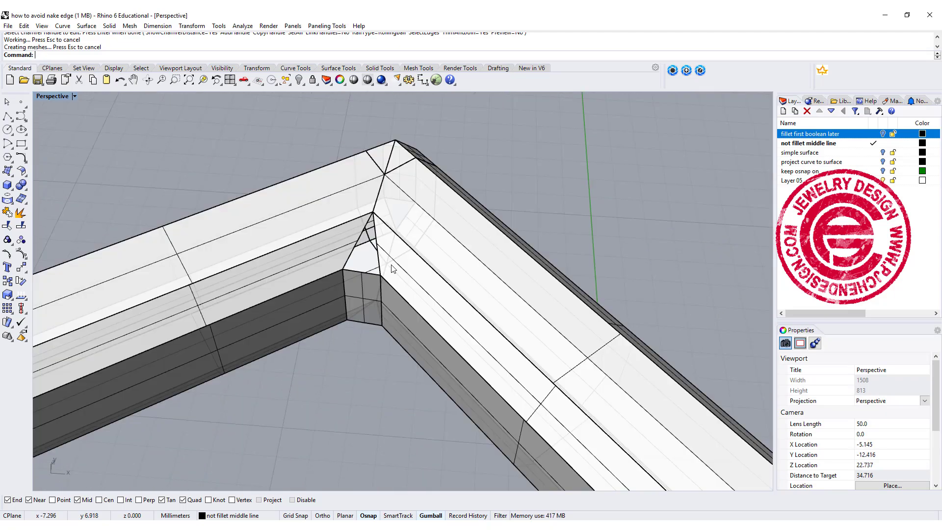
mouse_move(396, 267)
right_down()
mouse_move(549, 264)
mouse_move(408, 256)
right_up()
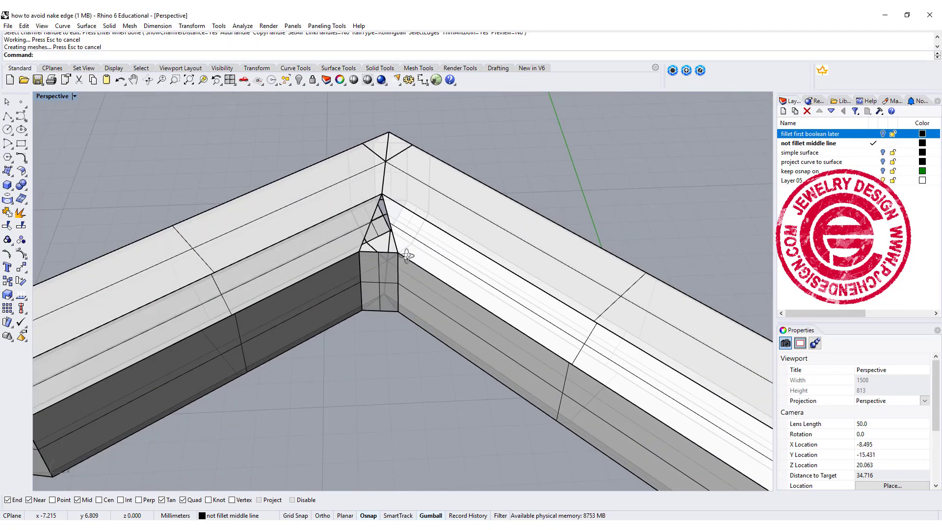
scroll(406, 257, down, 2)
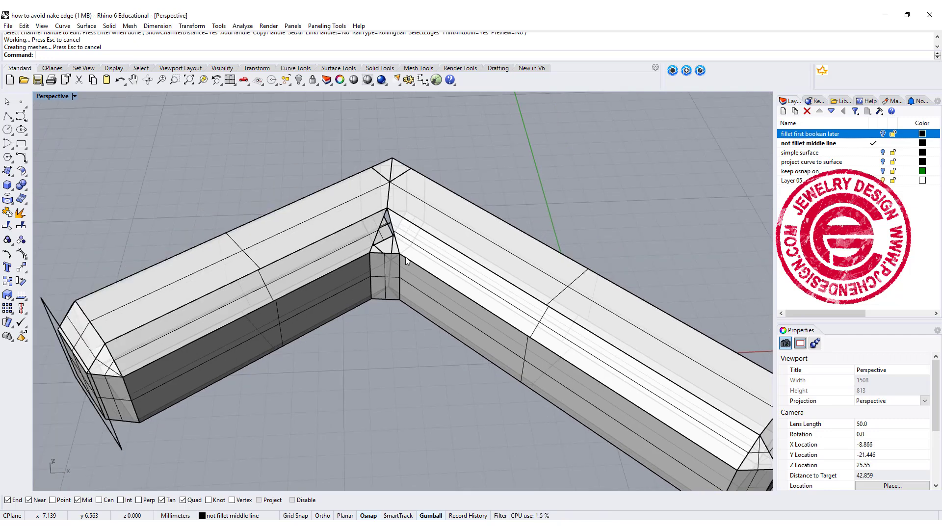
scroll(405, 257, down, 2)
key(ctrl+z)
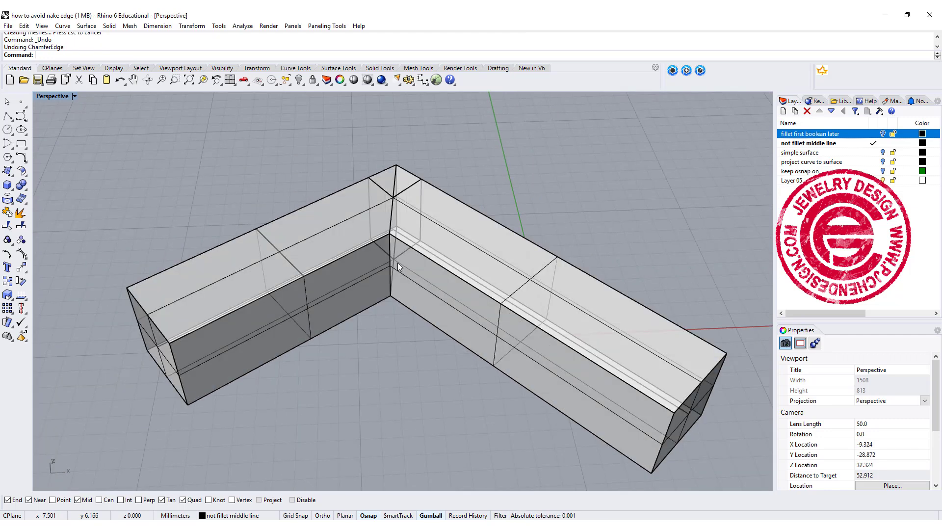
Step: Restart ChamferEdge and window-select all edges of the L-shaped bar
scroll(396, 307, down, 2)
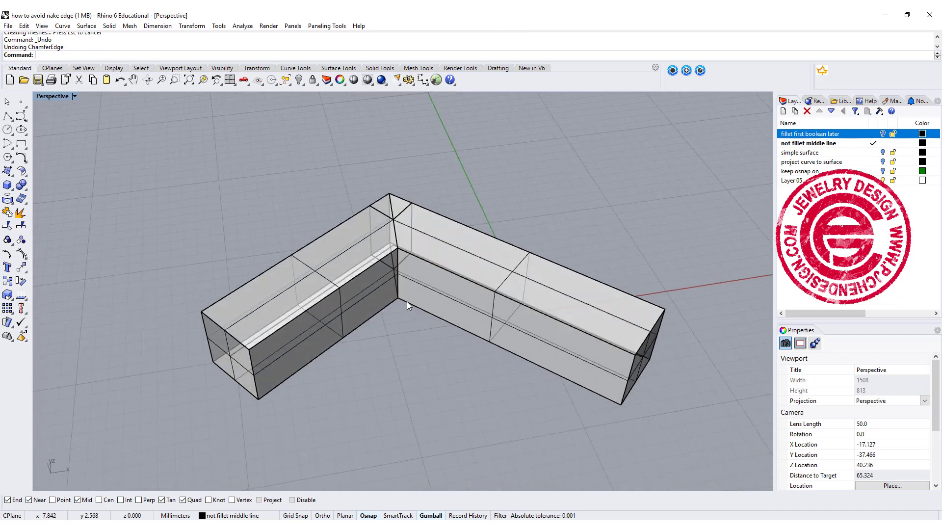
key(Return)
drag(129, 141, 698, 455)
right_drag(699, 459, 529, 258)
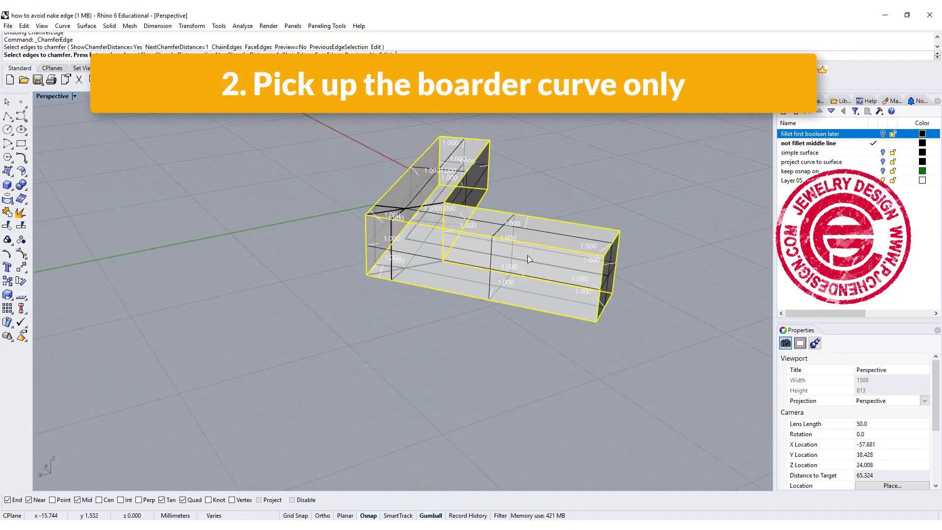
scroll(361, 236, up, 4)
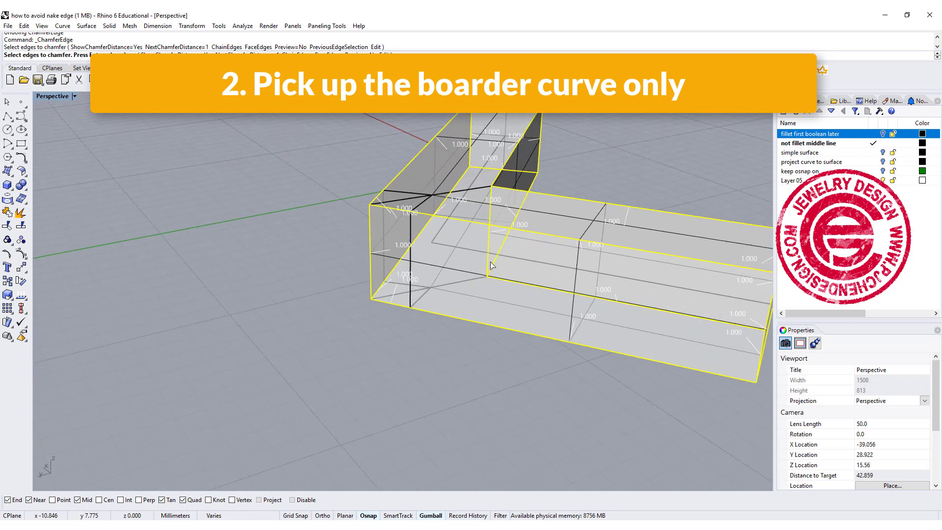
right_drag(440, 240, 402, 234)
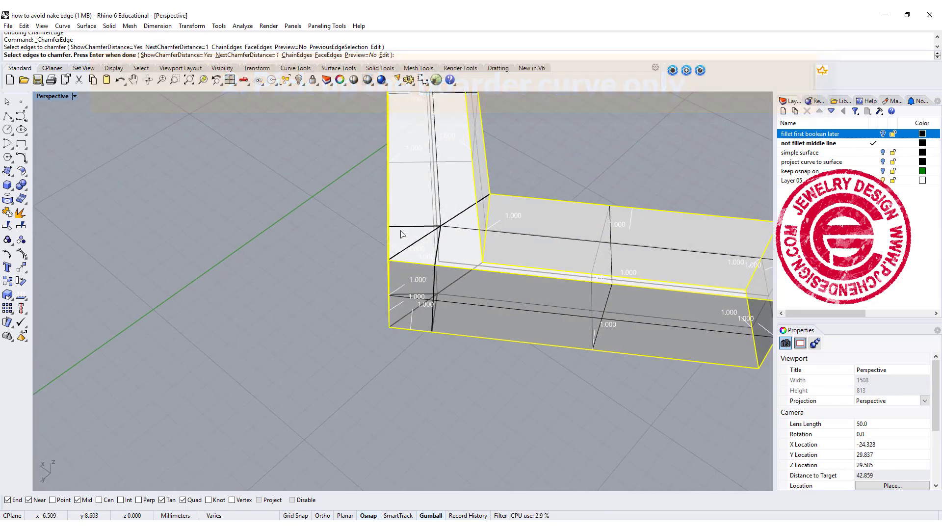
right_drag(475, 283, 439, 231)
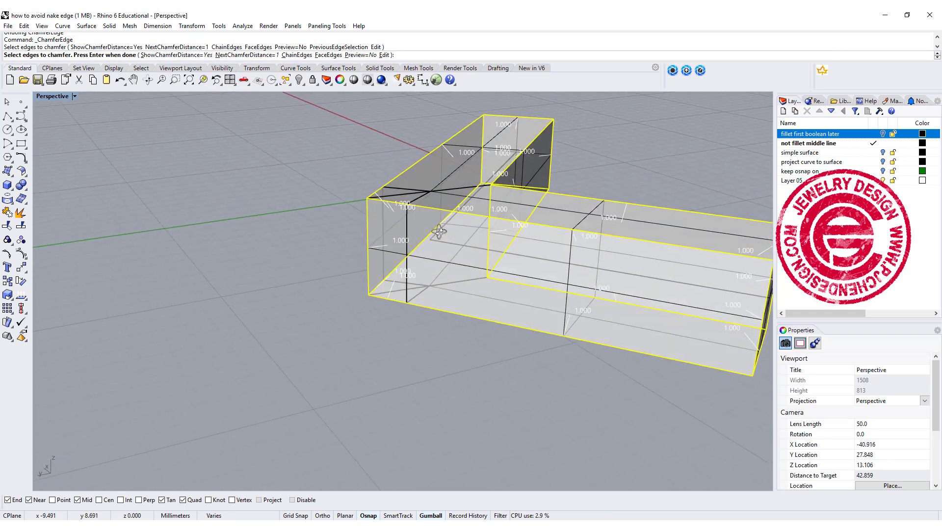
Step: Remove the left vertical and one inner edge, then apply the 1 mm chamfer to the rest
click(365, 238)
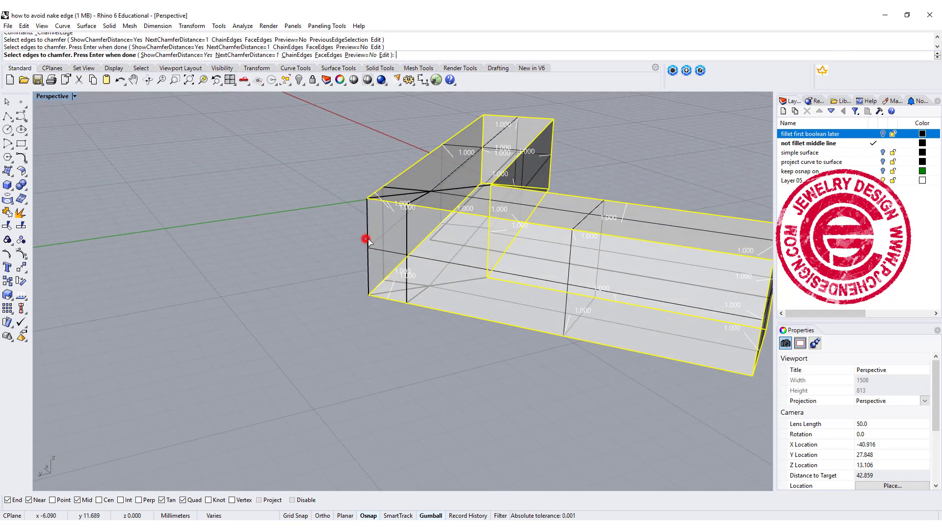
click(489, 247)
scroll(410, 216, down, 3)
right_drag(431, 246, 389, 185)
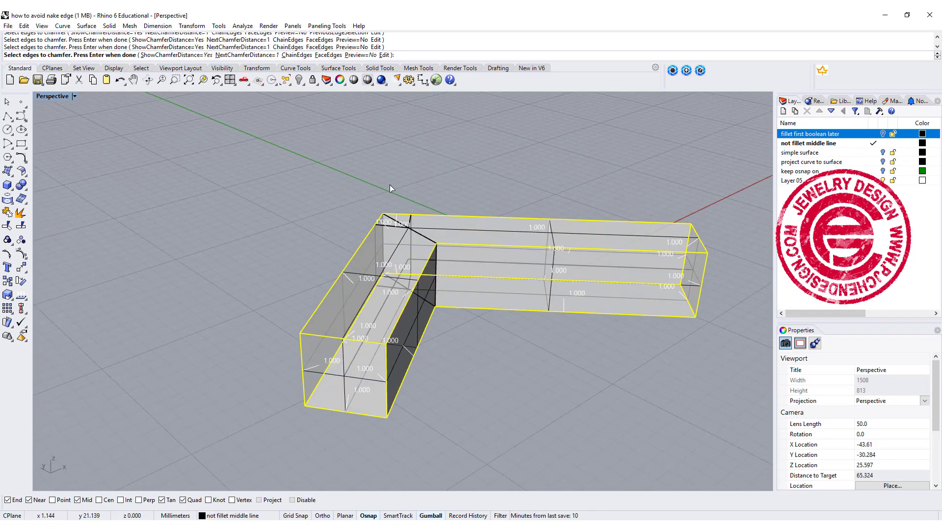
key(Return)
key(Return)
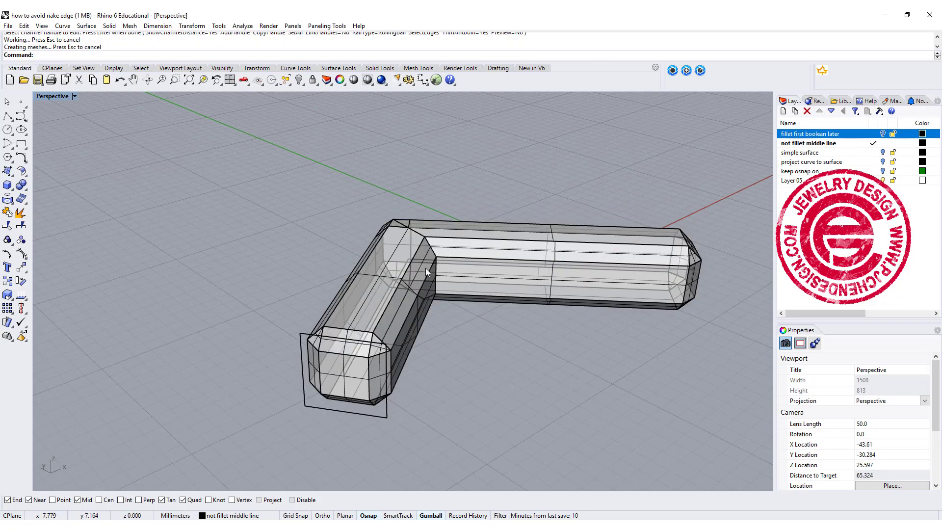
scroll(400, 266, up, 3)
mouse_move(400, 266)
right_down()
mouse_move(496, 337)
mouse_move(536, 291)
mouse_move(551, 316)
mouse_move(384, 277)
mouse_move(398, 269)
right_up()
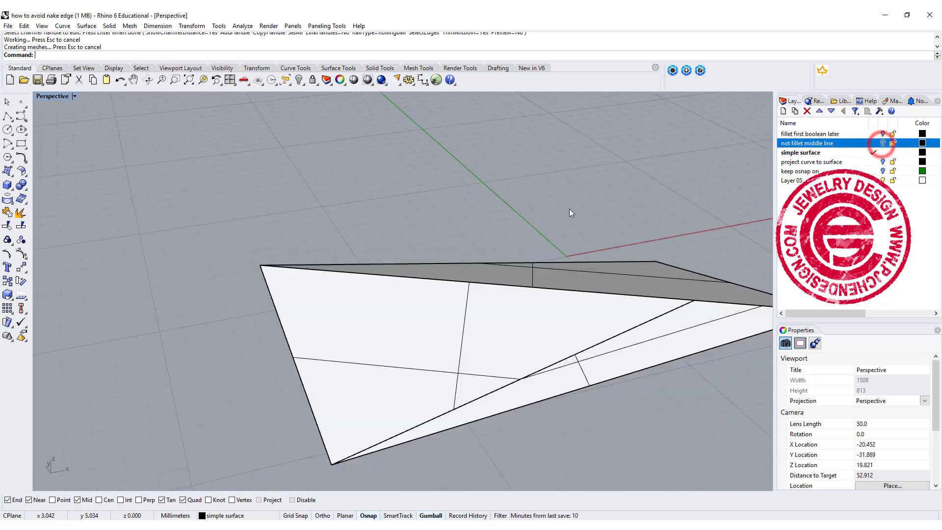
Step: Switch the Perspective viewport to Rendered display to preview the folded surface
scroll(569, 208, down, 3)
right_drag(590, 223, 466, 219)
mouse_move(402, 267)
right_down()
mouse_move(456, 251)
mouse_move(442, 248)
mouse_move(469, 253)
mouse_move(432, 249)
mouse_move(408, 256)
mouse_move(421, 283)
mouse_move(431, 278)
mouse_move(401, 276)
right_up()
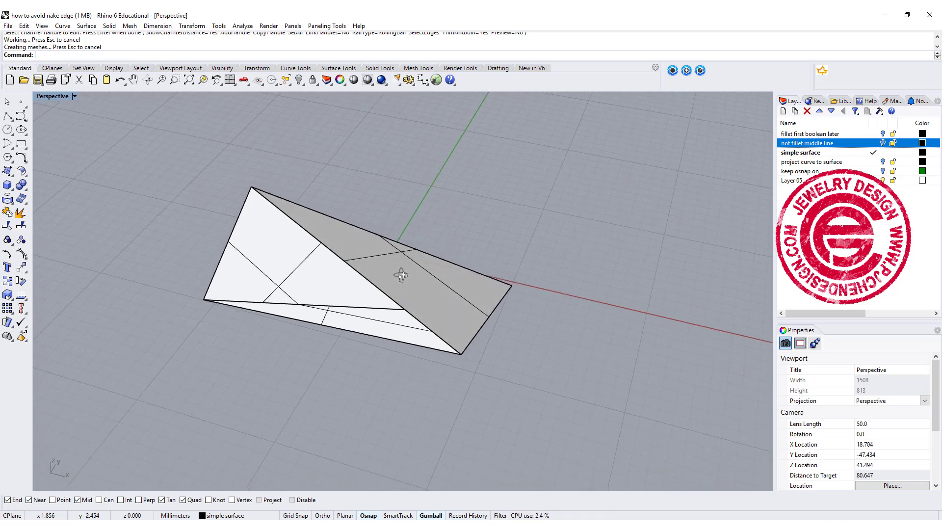
click(74, 97)
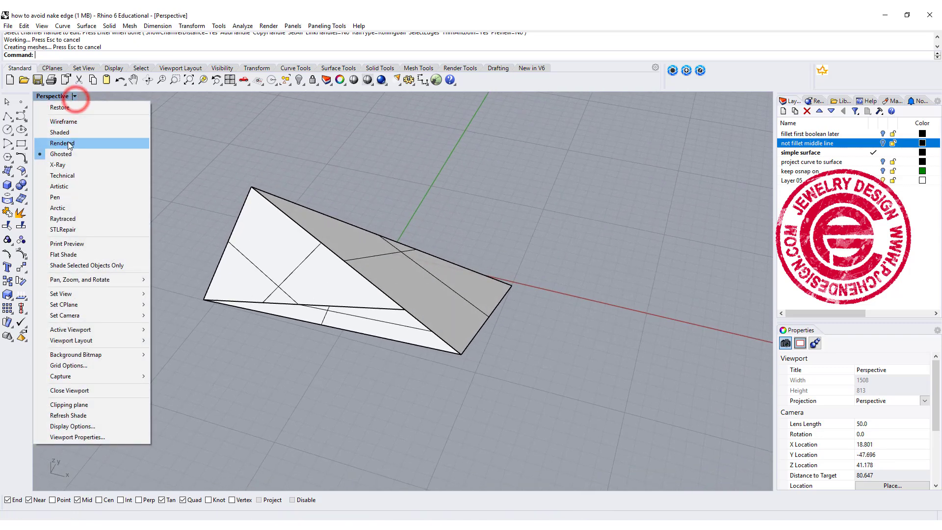
click(70, 143)
Step: Select and deselect the folded surface, then set the viewport back to Ghosted display
click(319, 280)
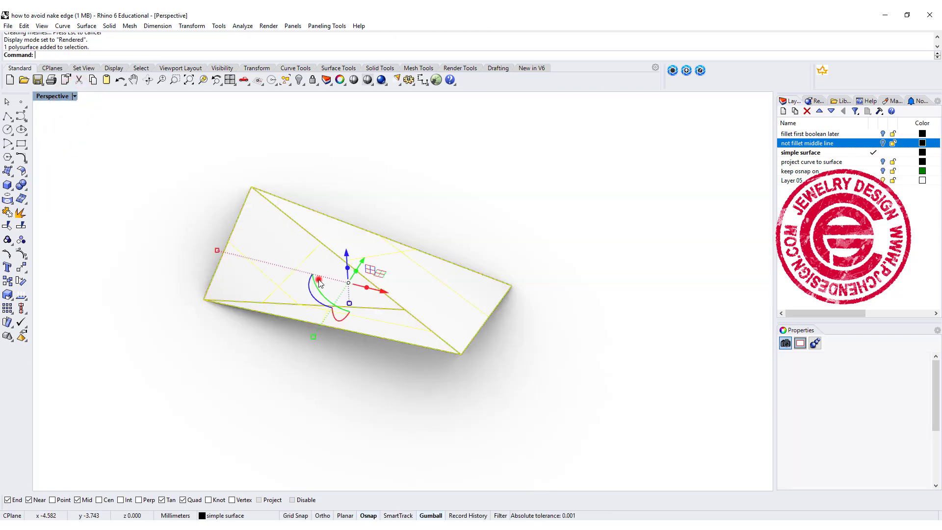
click(384, 325)
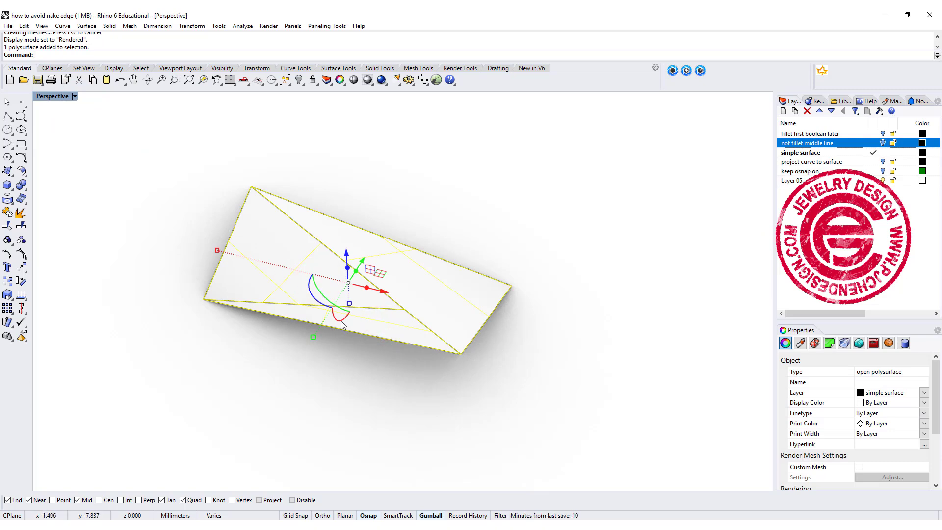
click(379, 371)
click(74, 96)
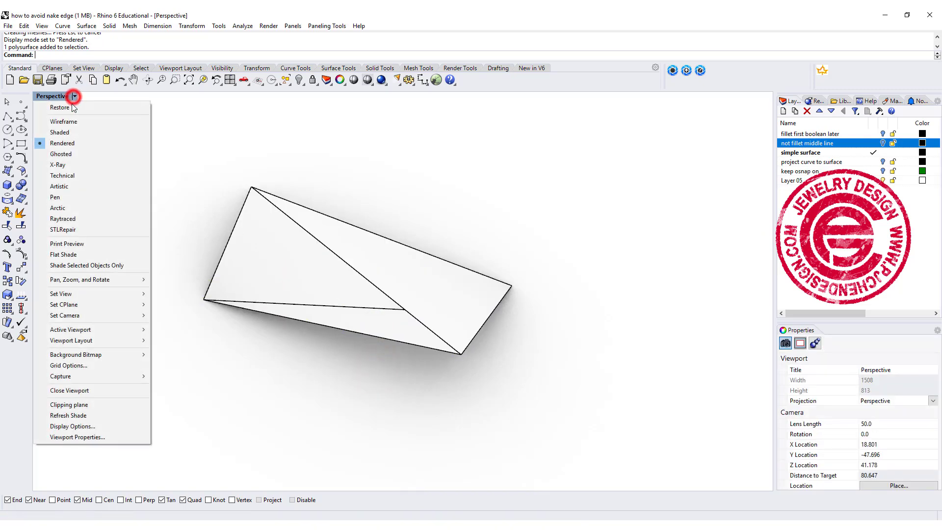
click(66, 154)
right_drag(401, 296, 365, 271)
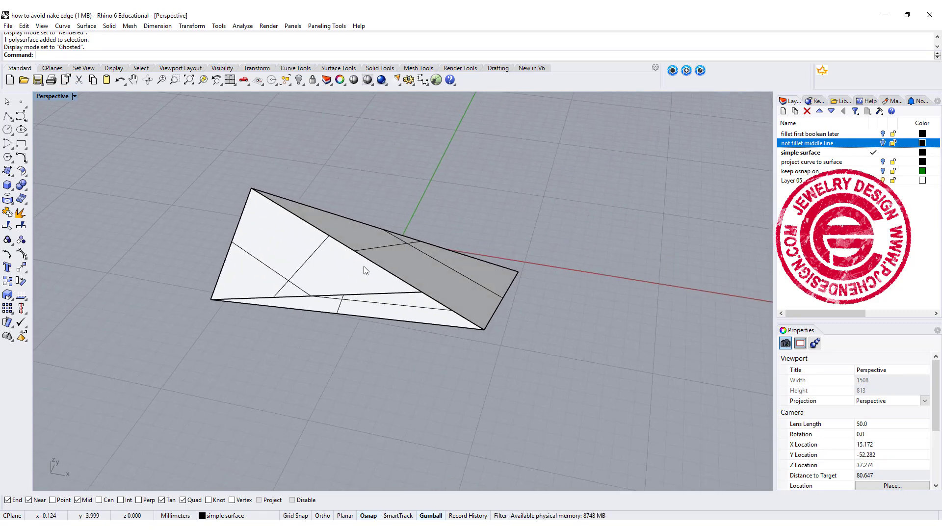
click(25, 175)
click(93, 179)
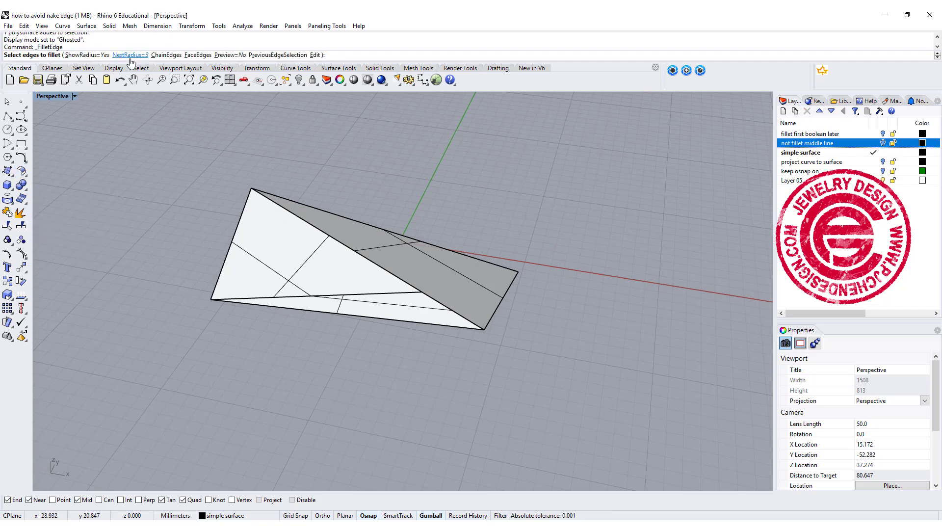
click(129, 56)
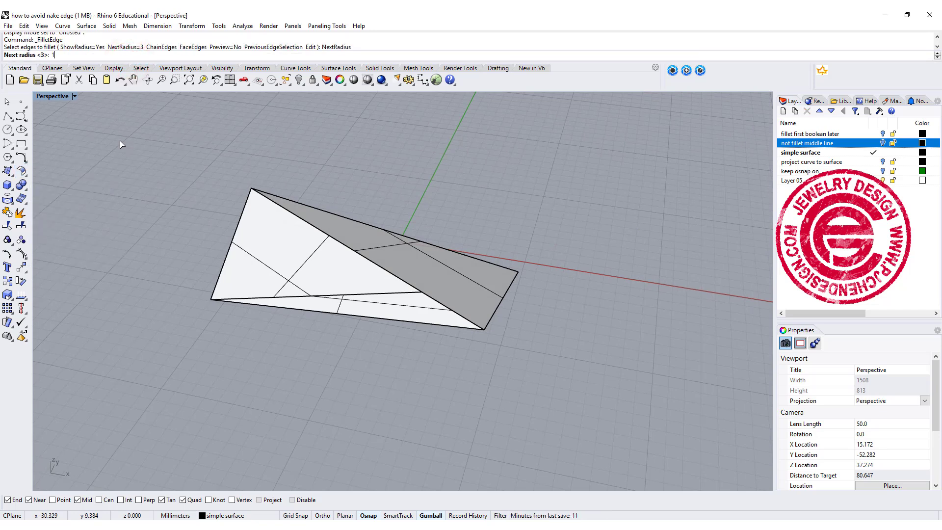
text(1)
key(Return)
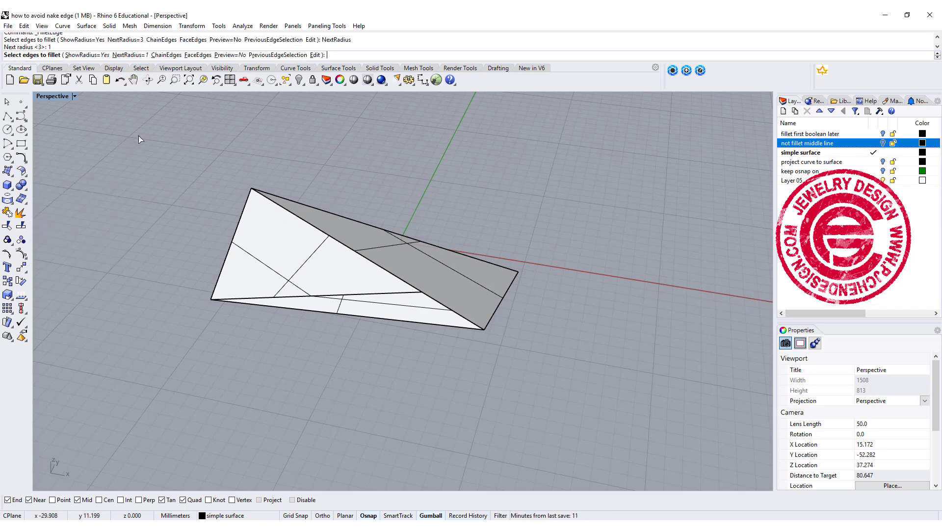
click(346, 248)
key(Return)
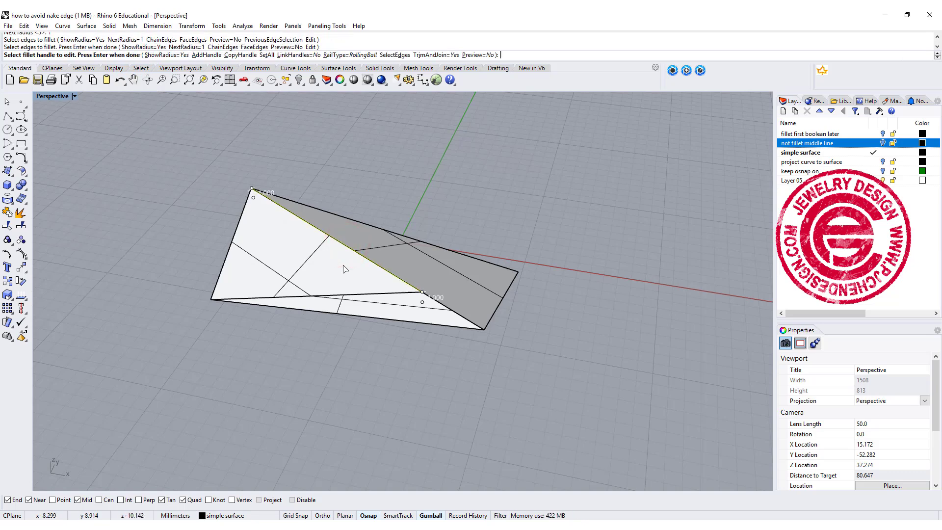
key(Return)
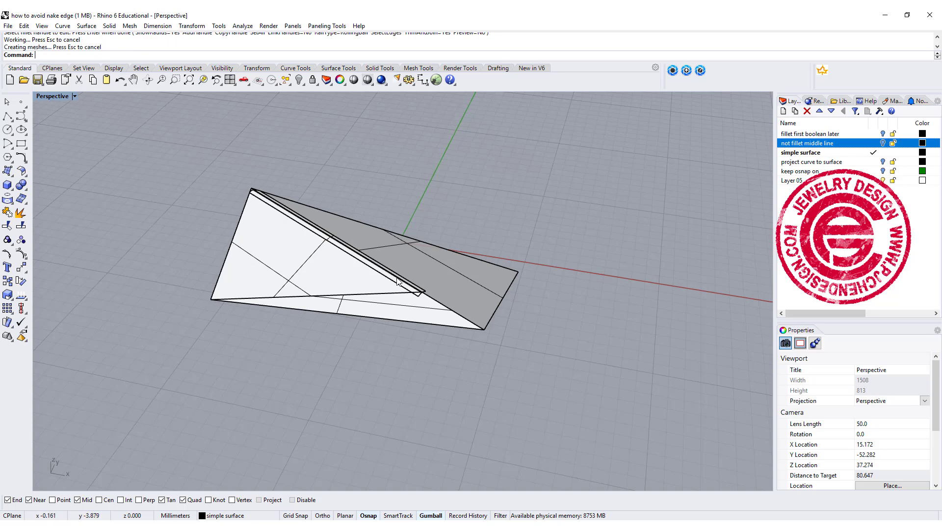
scroll(337, 249, up, 10)
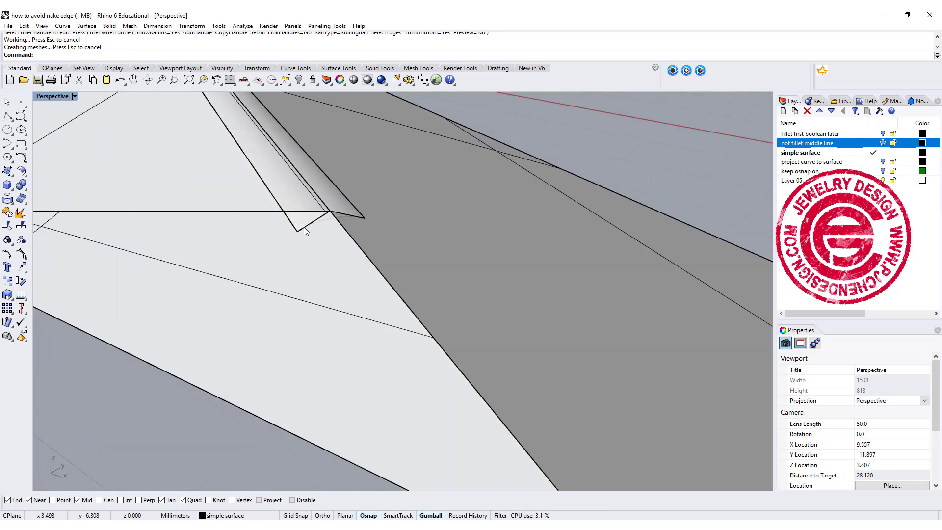
scroll(336, 216, down, 6)
key(ctrl+z)
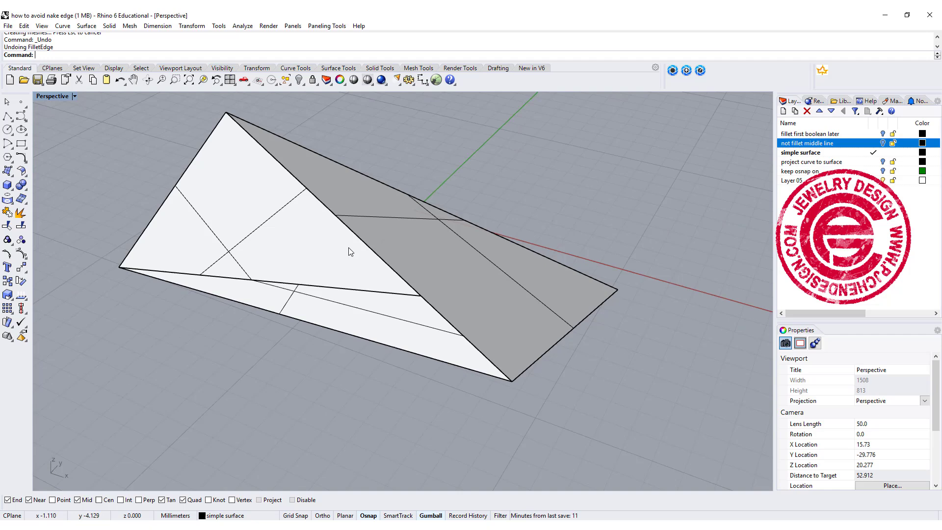
key(Return)
click(372, 249)
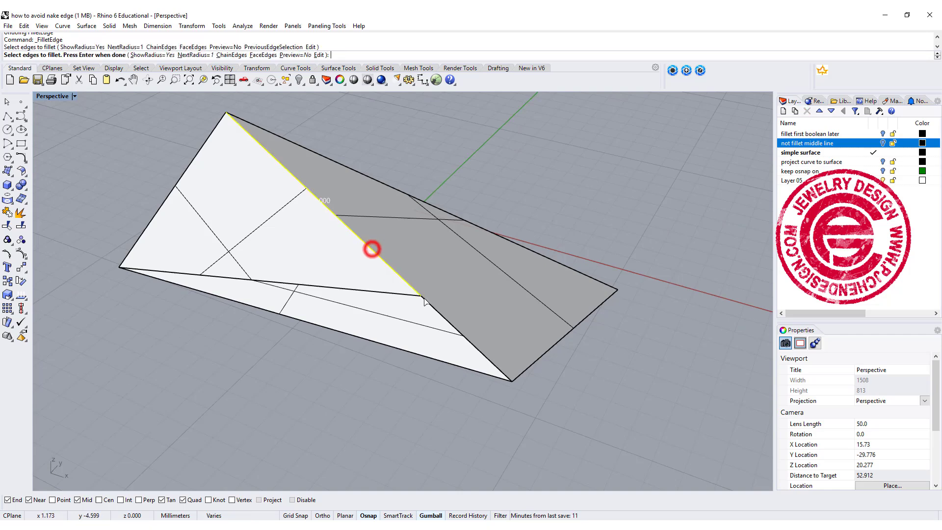
click(458, 331)
key(Return)
key(Return)
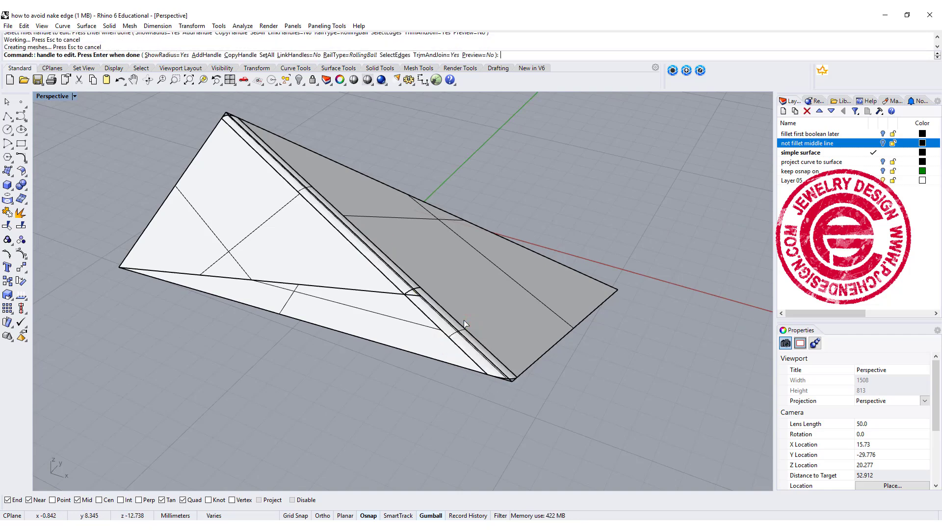
right_drag(456, 311, 477, 315)
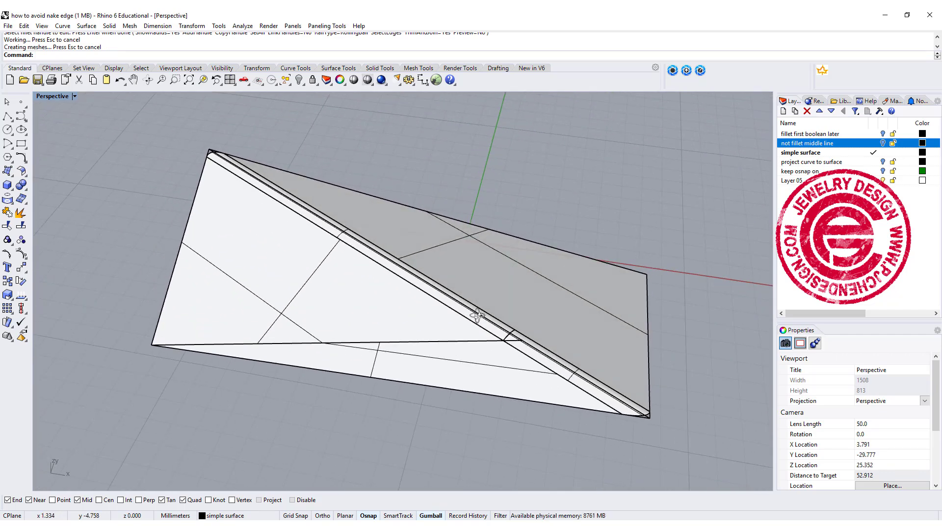
key(ctrl+z)
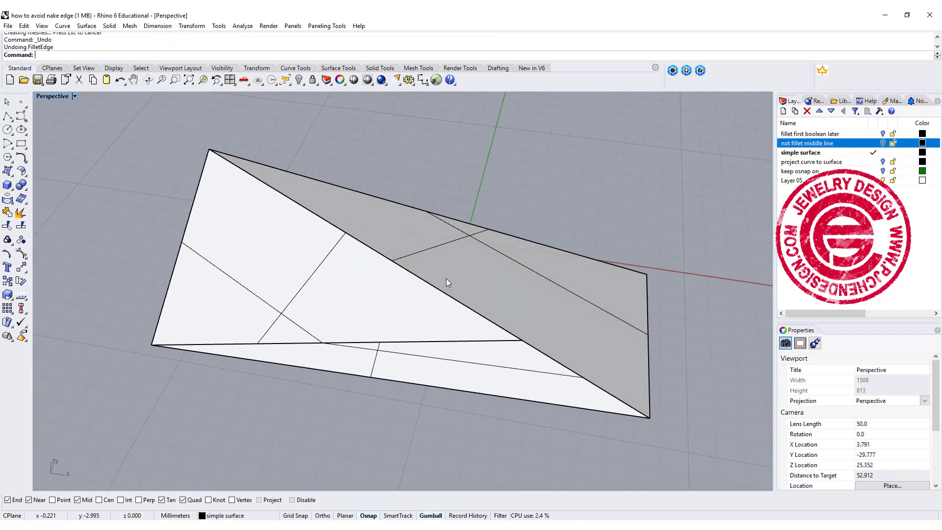
shift+right_drag(446, 278, 412, 301)
Step: Explode the folded polysurface into three separate faces
click(390, 287)
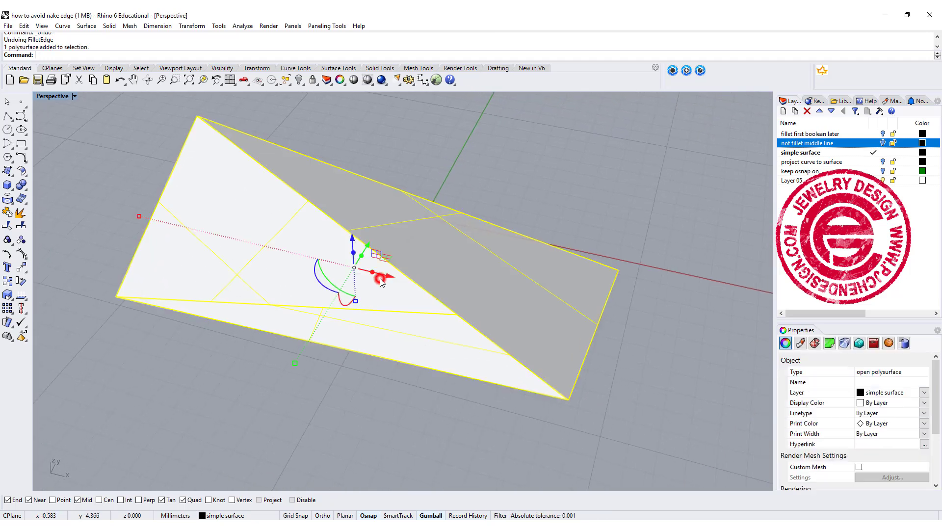
click(86, 217)
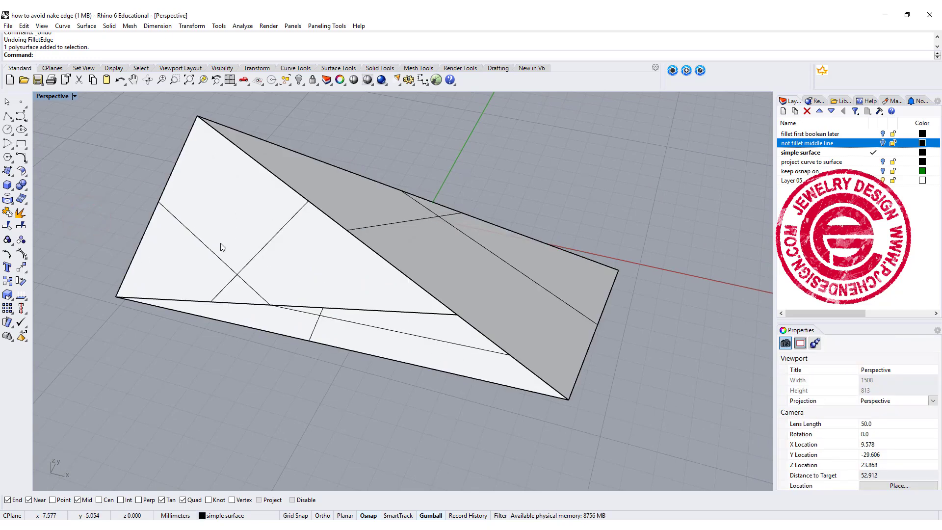
click(237, 248)
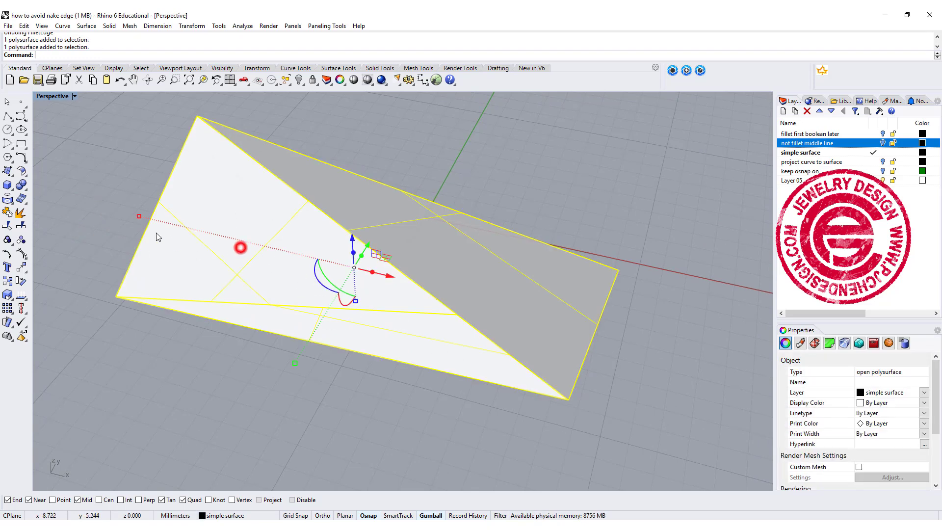
click(21, 212)
click(101, 175)
Step: Delete the left and lower white triangular faces
click(269, 244)
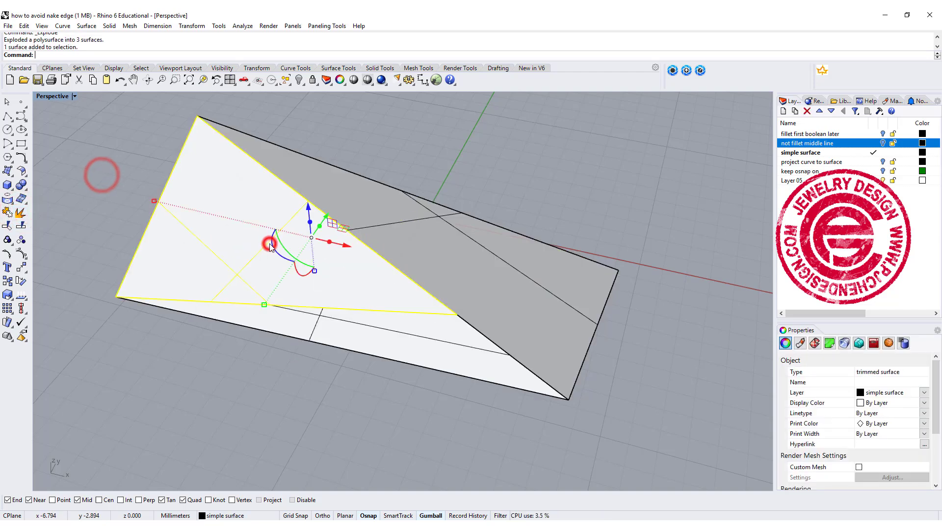
key(Delete)
click(434, 335)
key(Delete)
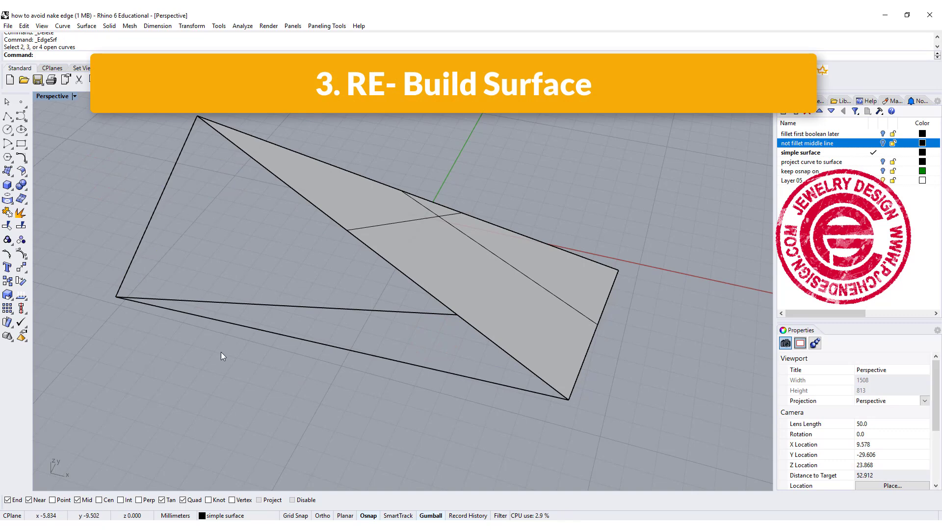
Step: Explode both triangle outlines and draw a diagonal polyline from the top vertex to the bottom vertex
key(Escape)
drag(221, 353, 62, 230)
click(20, 213)
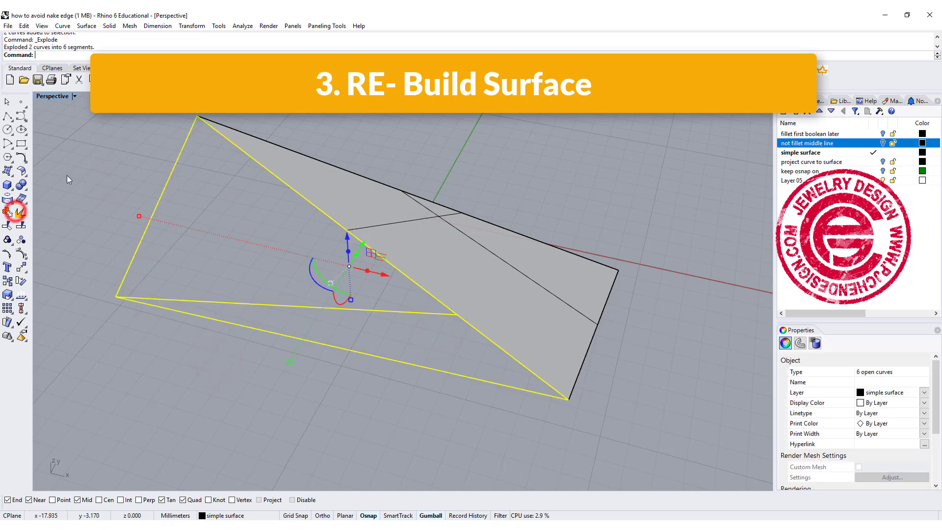
click(67, 176)
click(7, 116)
click(193, 117)
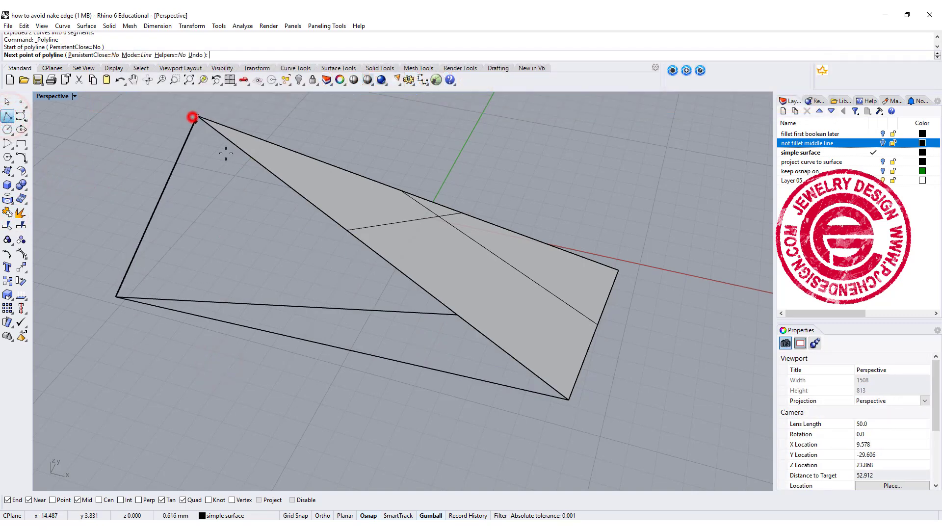
click(569, 399)
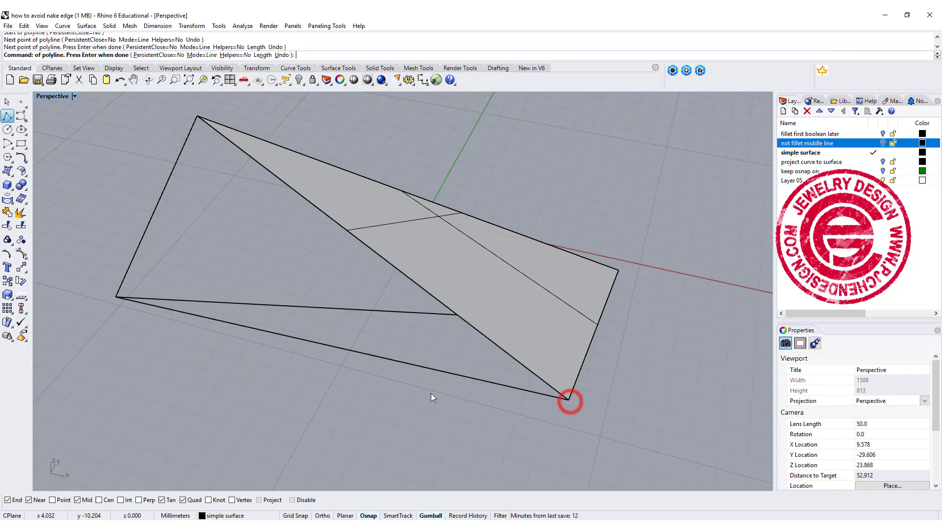
key(Return)
Step: Create an EdgeSrf triangle from the diagonal, bottom and left edge curves
click(5, 172)
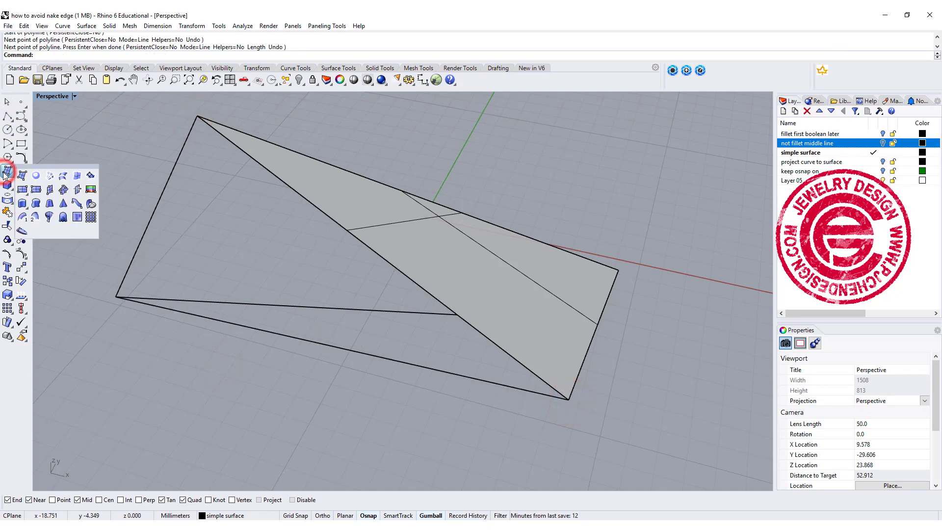
click(77, 177)
click(283, 184)
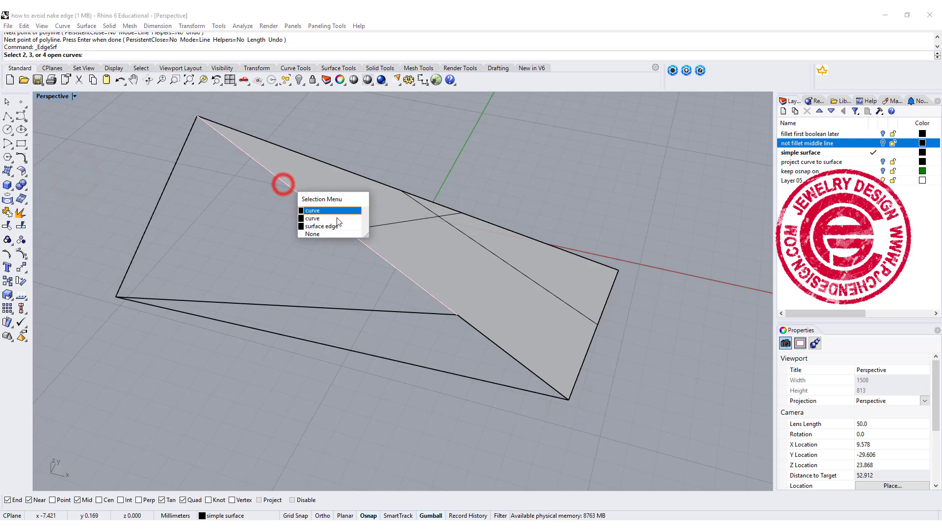
click(343, 220)
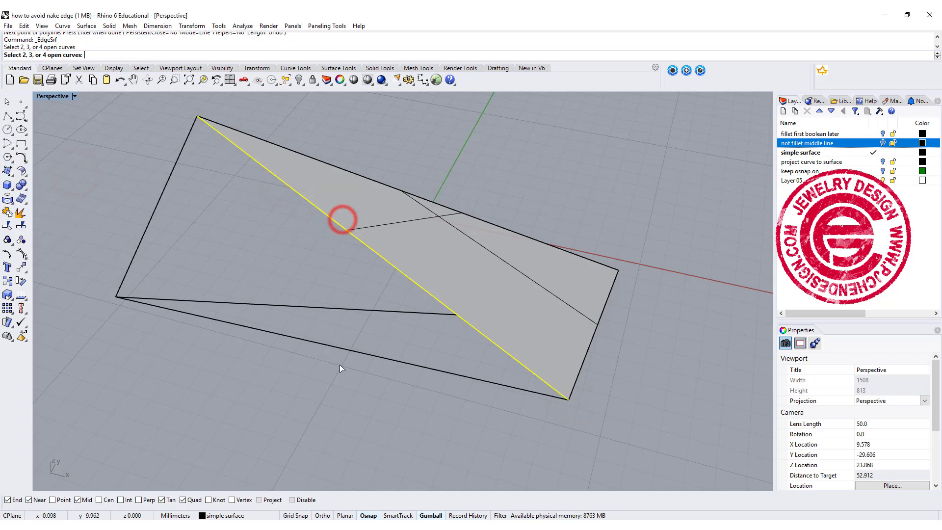
click(344, 352)
click(138, 249)
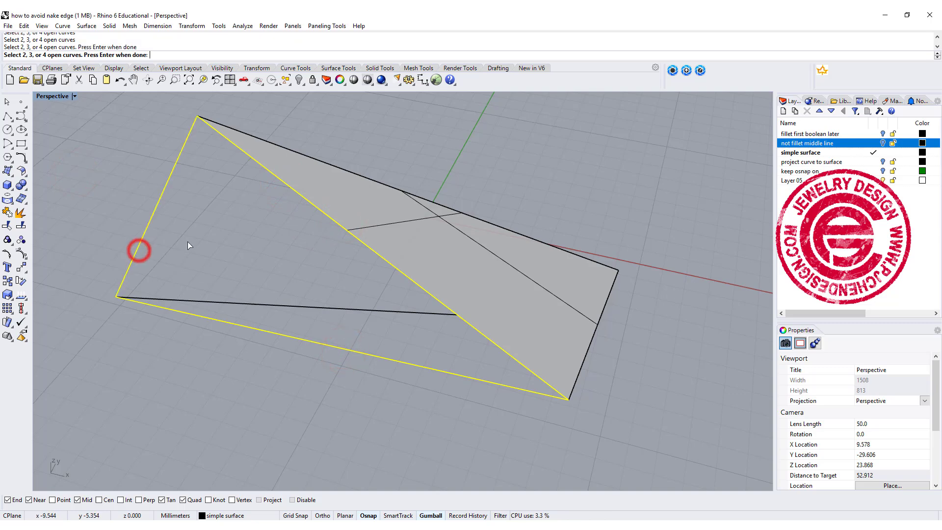
key(Return)
Step: Join the white and grey triangular surfaces into one polysurface
click(316, 289)
click(443, 264)
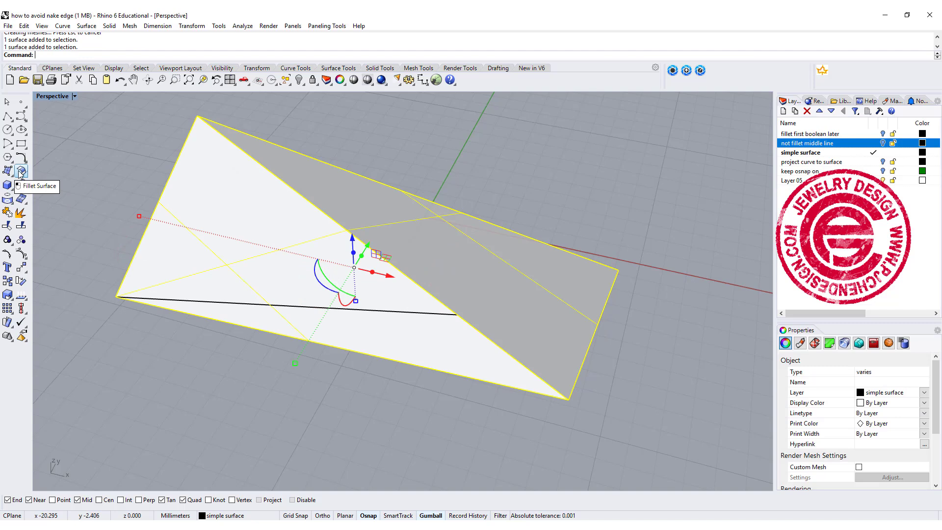
click(7, 213)
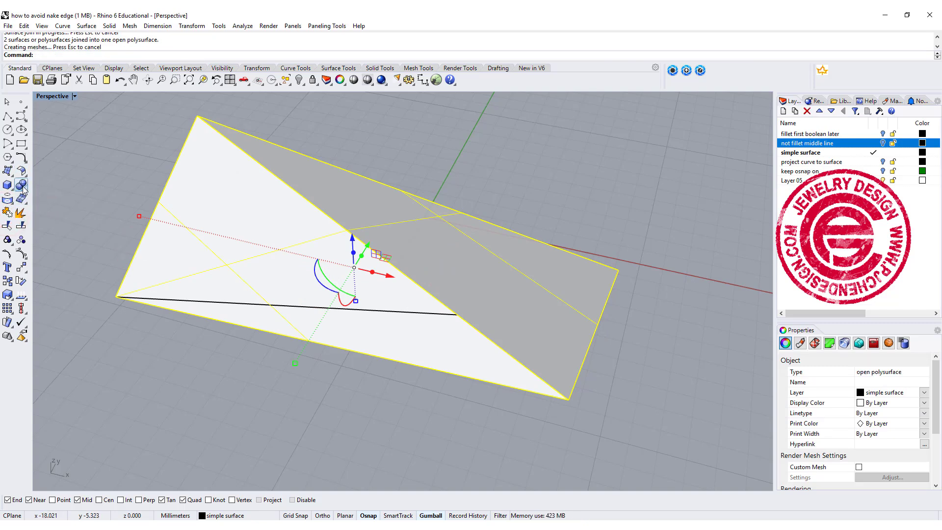
Step: Fillet the shared diagonal edge of the joined polysurface
click(24, 188)
click(104, 206)
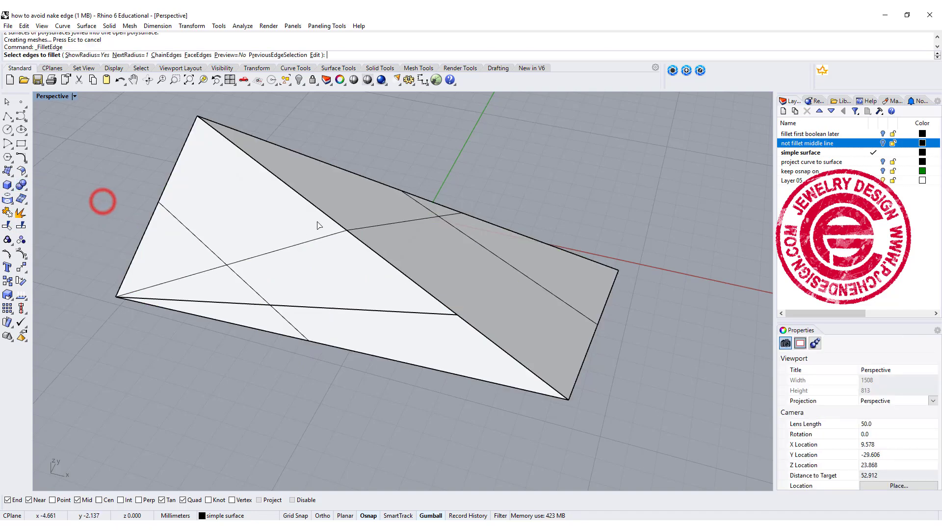
click(326, 214)
key(Return)
key(Return)
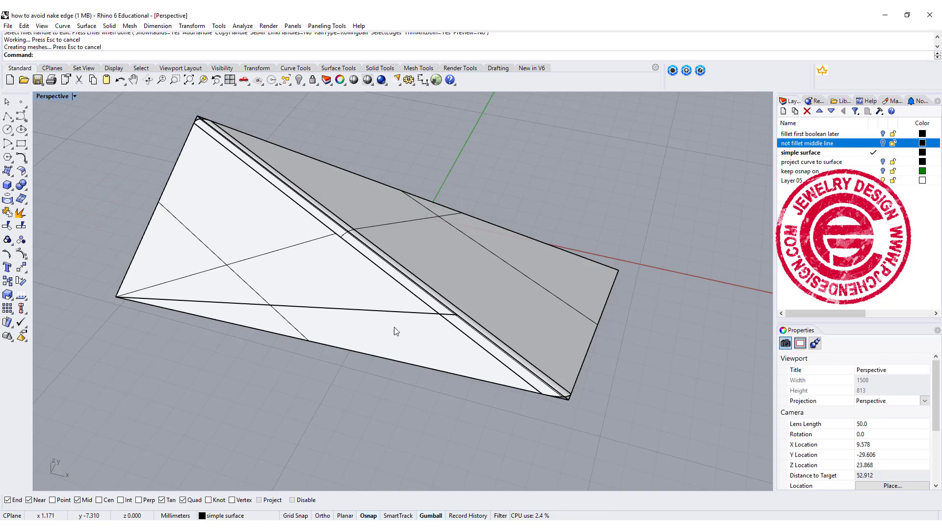
Step: Delete the leftover overlapping curve and look around the filleted polysurface
click(371, 315)
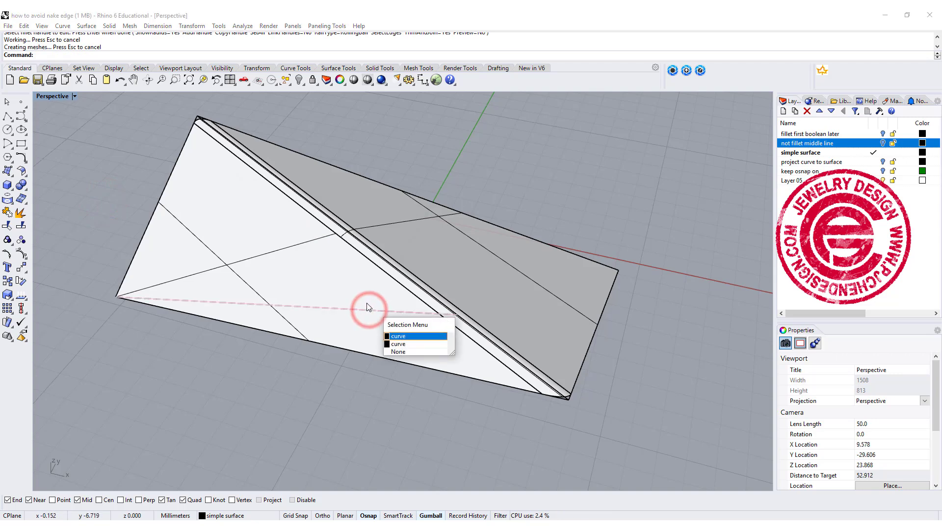
click(393, 337)
key(Delete)
right_drag(383, 315, 397, 293)
right_drag(468, 332, 453, 326)
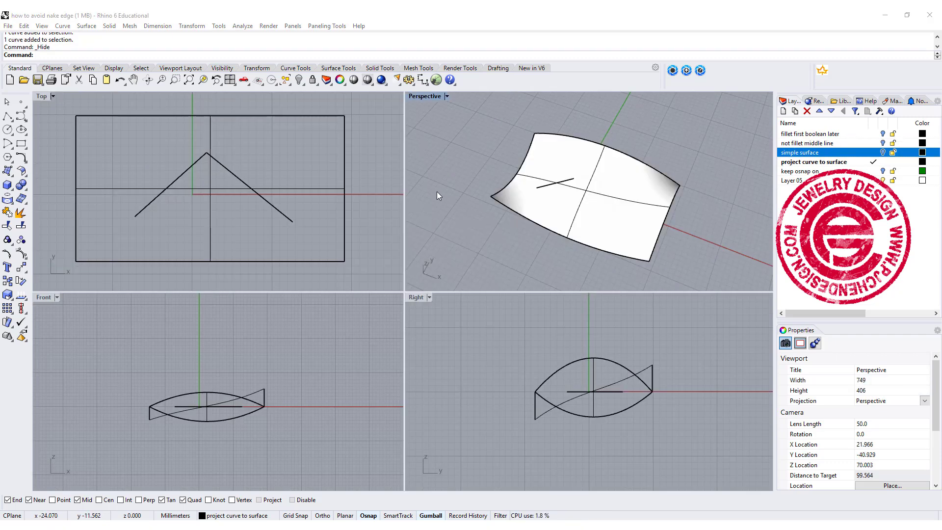
Step: Project the bent V-shaped polyline onto the curved surface, choosing the surface among overlapping objects
right_drag(303, 216, 296, 208)
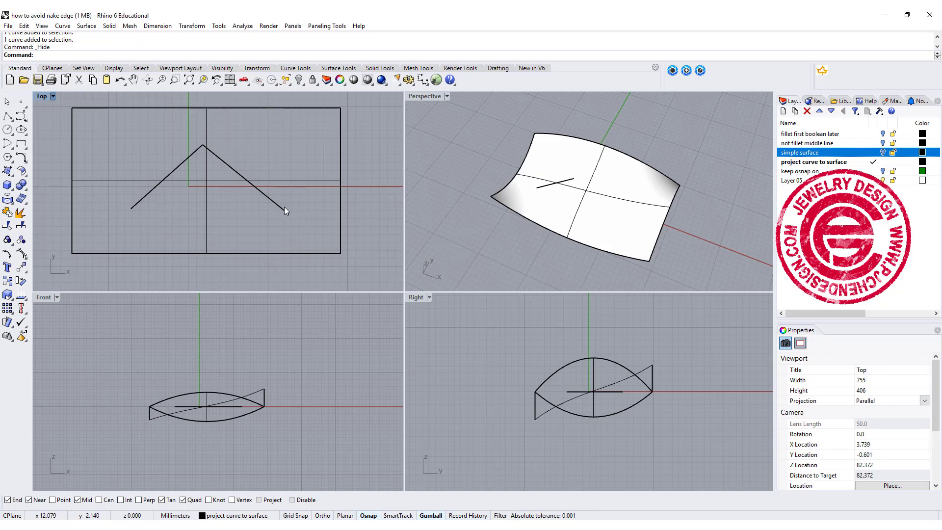
click(284, 210)
click(8, 195)
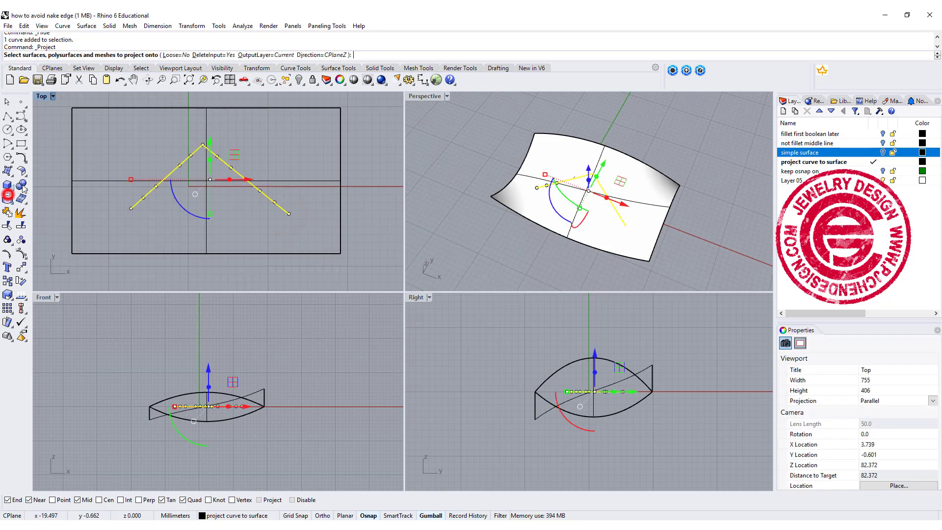
click(77, 182)
click(114, 199)
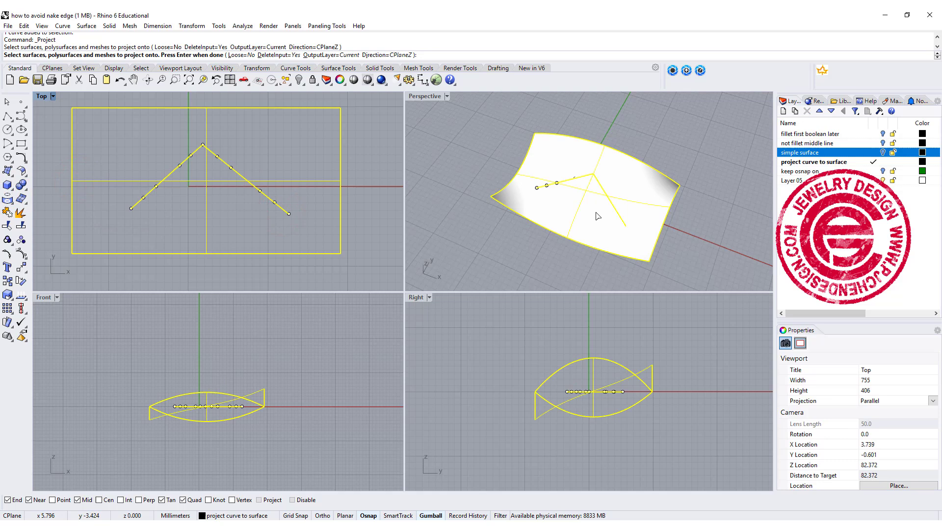
right_click(661, 163)
right_drag(662, 163, 583, 156)
scroll(584, 156, up, 6)
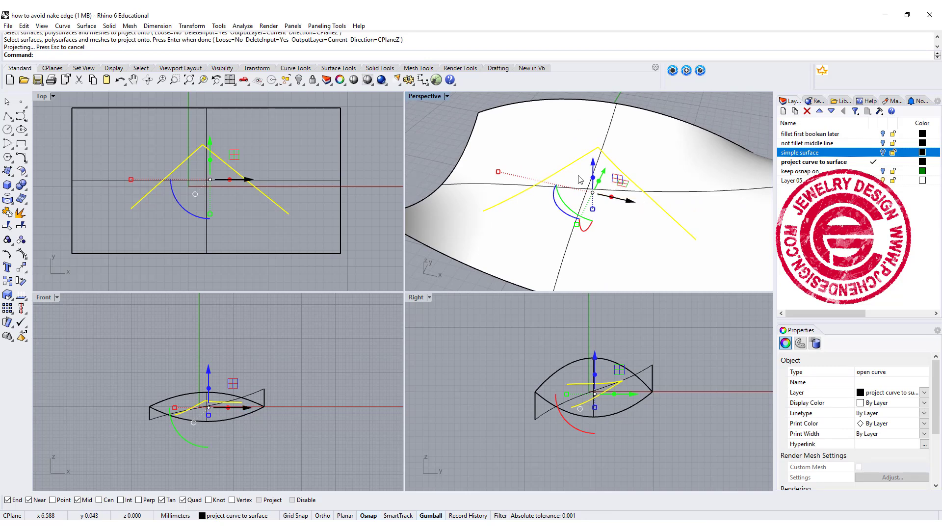
Step: Draw a small rectangle in the Front view at the projected curve's end
click(21, 143)
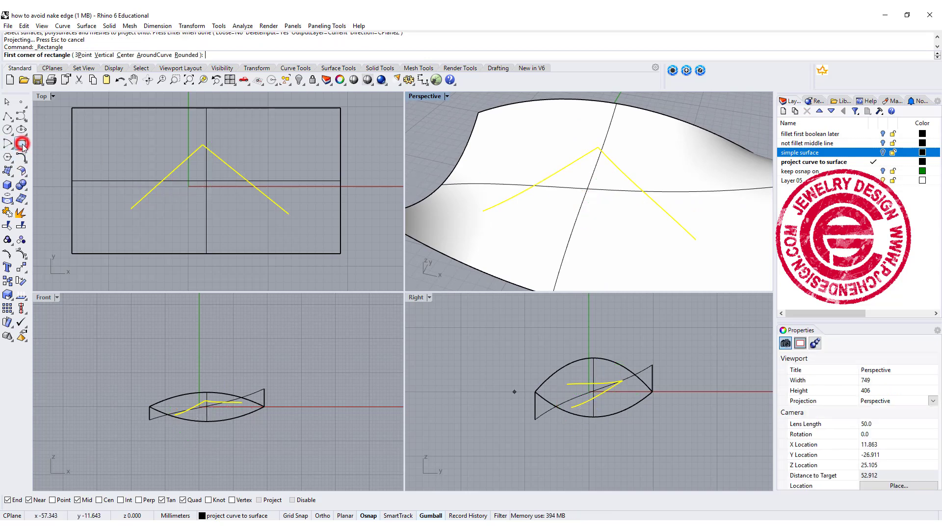
click(132, 208)
scroll(178, 430, up, 4)
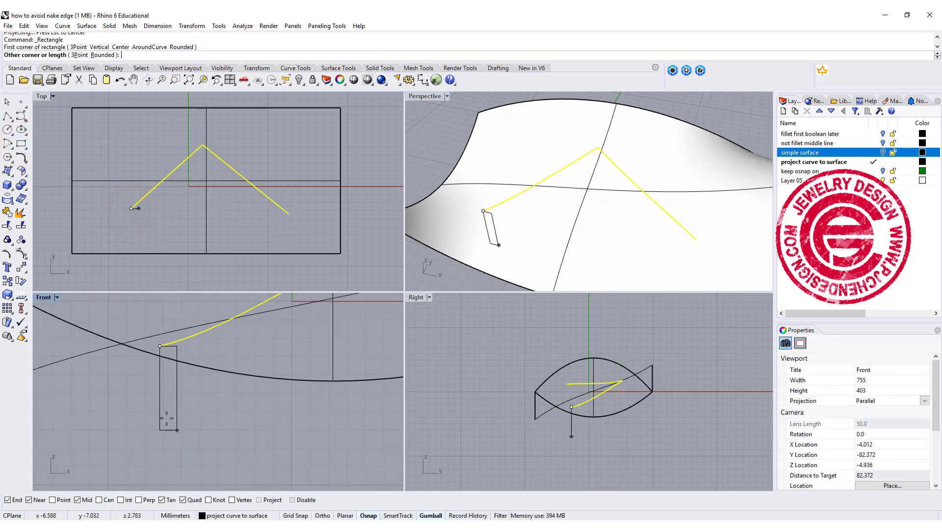
click(120, 439)
right_drag(199, 415, 201, 448)
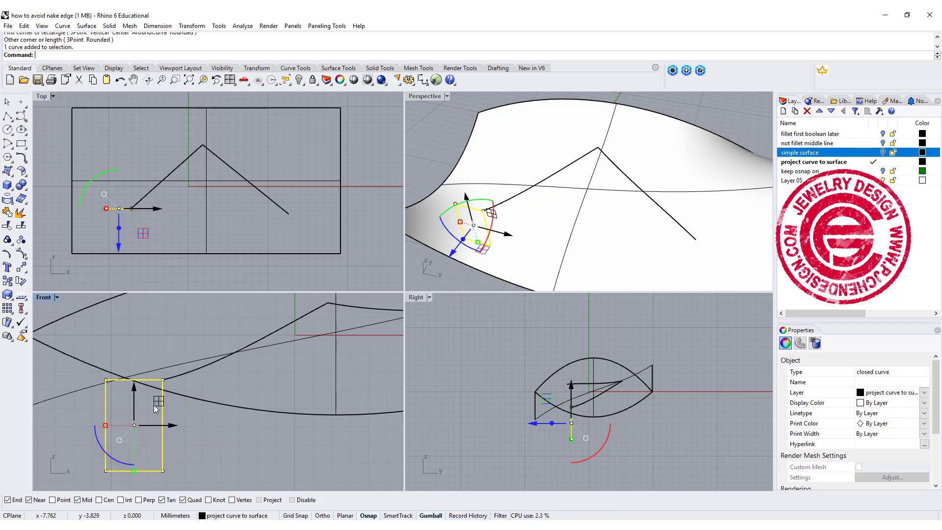
Step: Move the rectangle onto the curve end and rotate it about 45° across the curve
drag(157, 403, 184, 361)
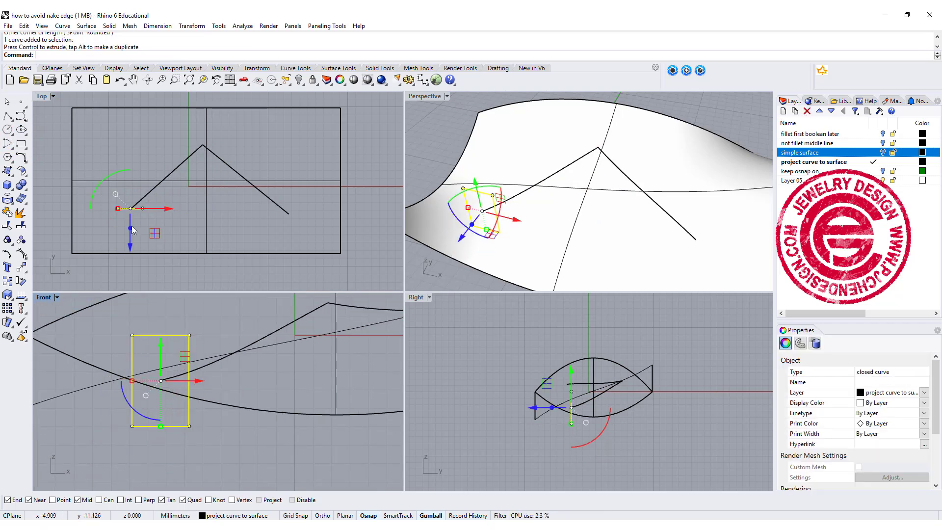
scroll(123, 216, up, 3)
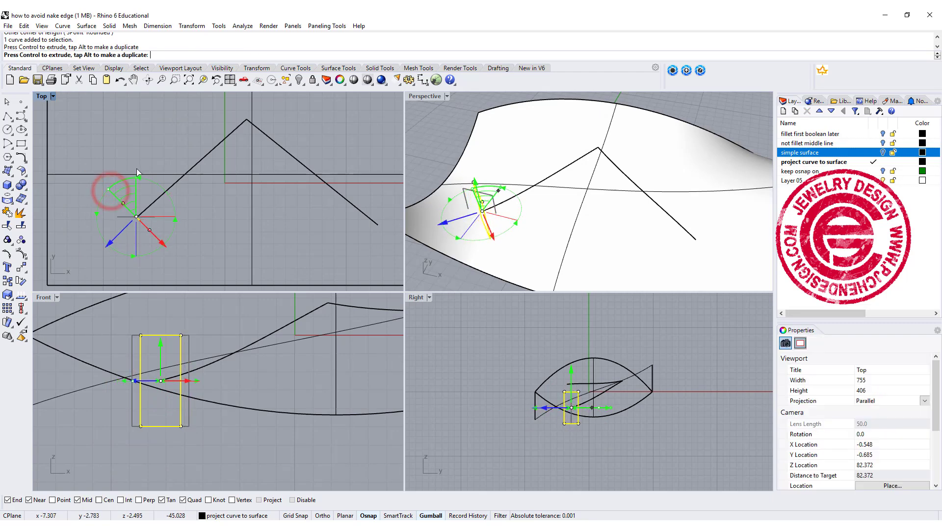
drag(136, 169, 166, 229)
click(200, 236)
scroll(200, 231, down, 2)
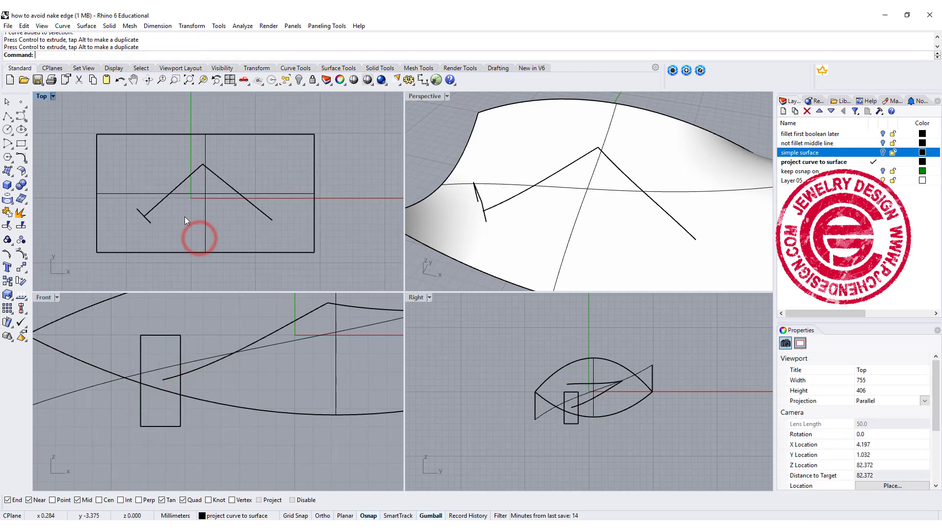
scroll(147, 221, up, 2)
click(148, 222)
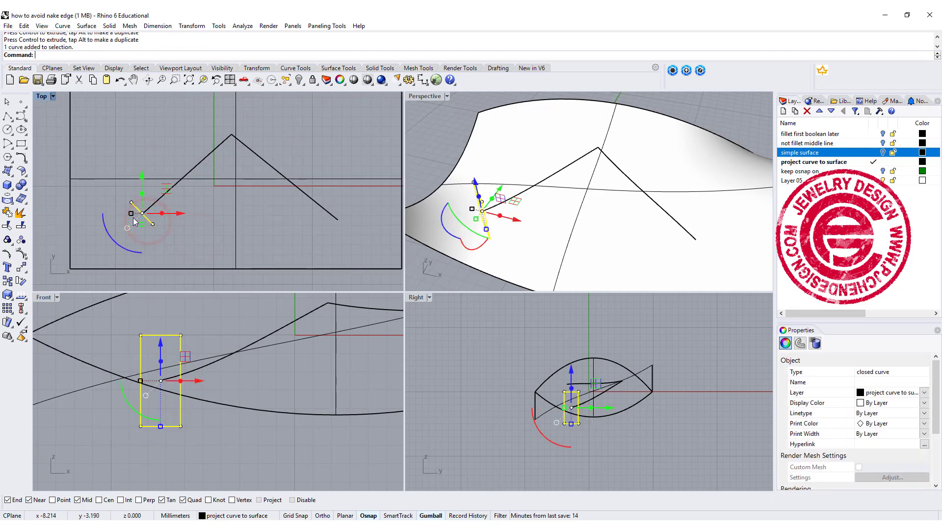
click(193, 170)
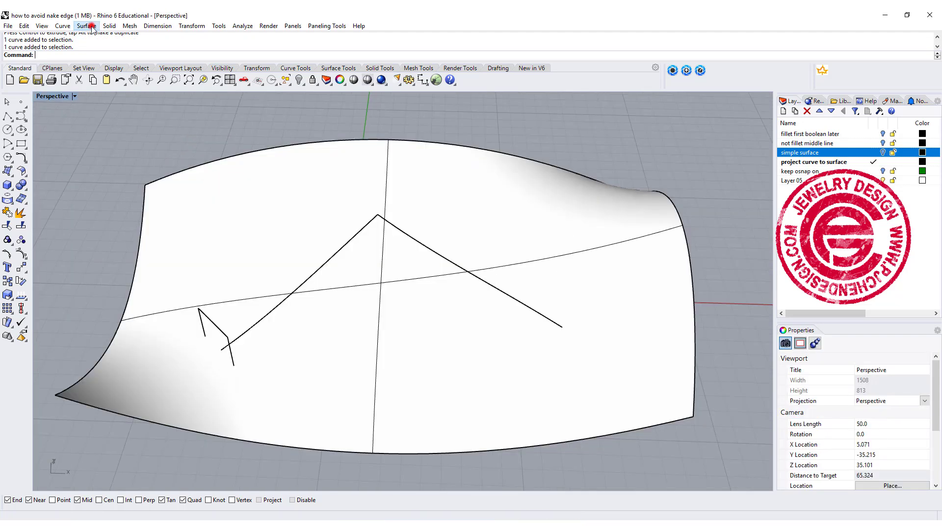
Step: Sweep the rectangle along the projected curve as a one-rail sweep with Untrimmed miters
click(87, 26)
click(105, 58)
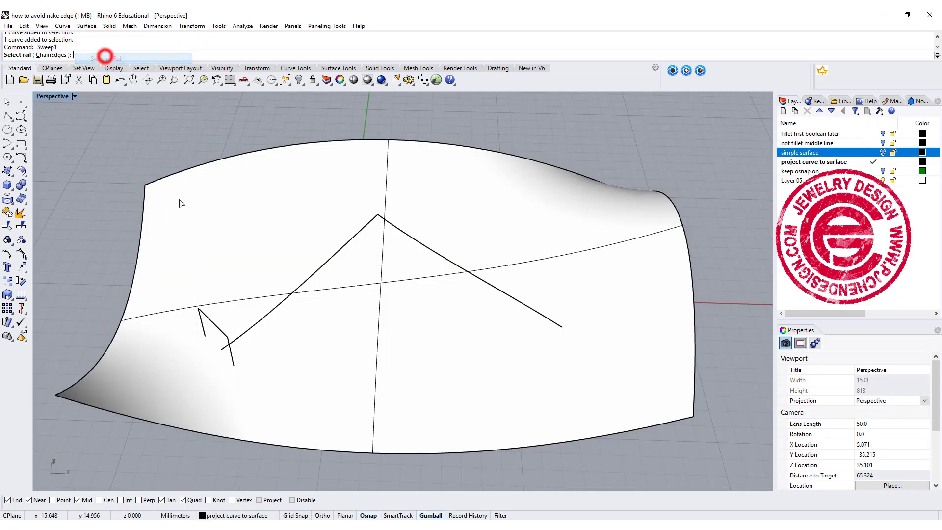
click(241, 333)
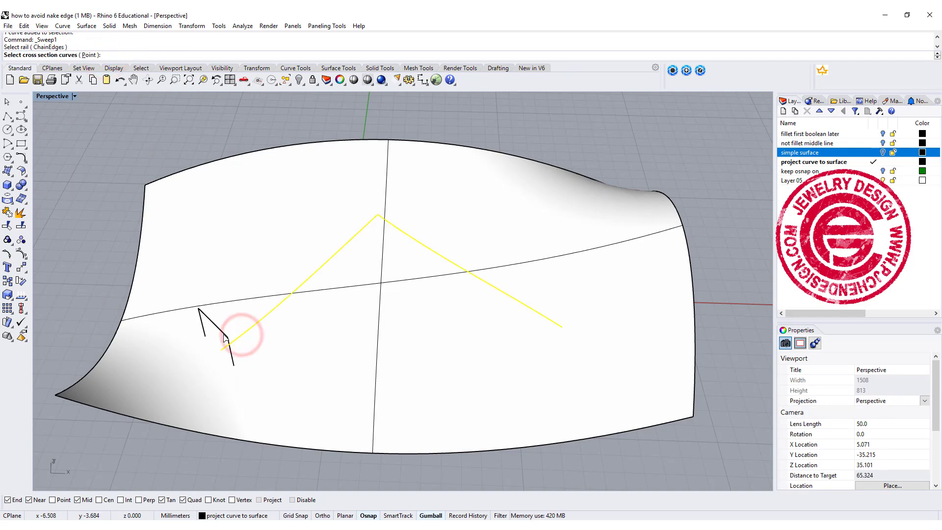
click(224, 338)
key(Return)
key(Return)
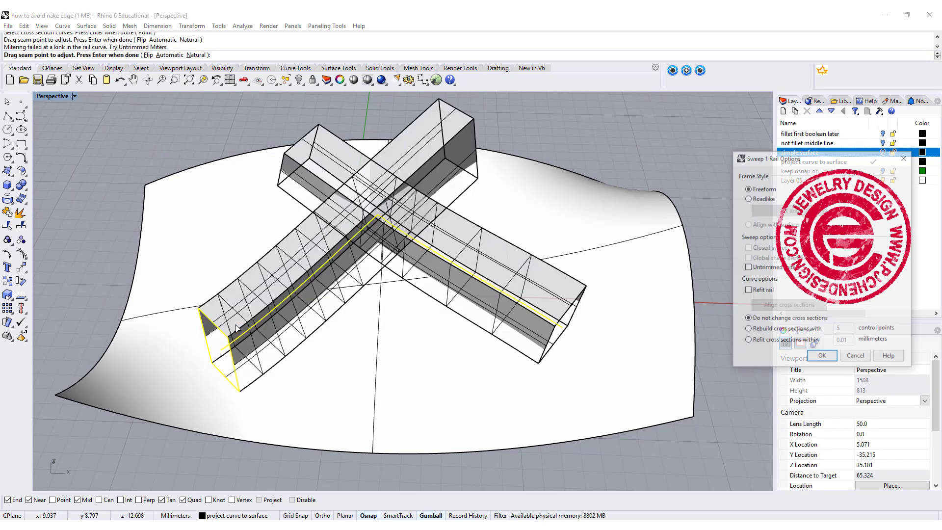
click(748, 267)
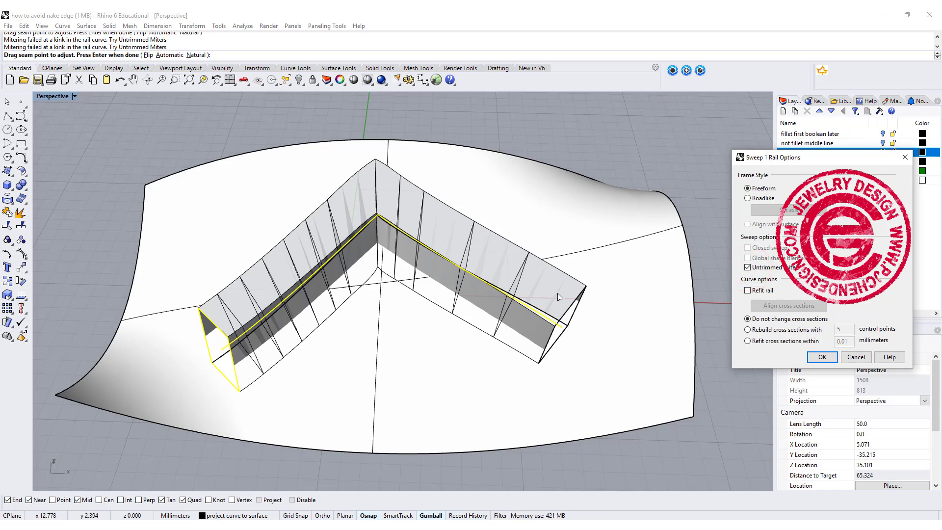
click(822, 357)
Step: Cap the swept bar's open ends into a closed polysurface
right_drag(558, 238, 399, 211)
click(331, 245)
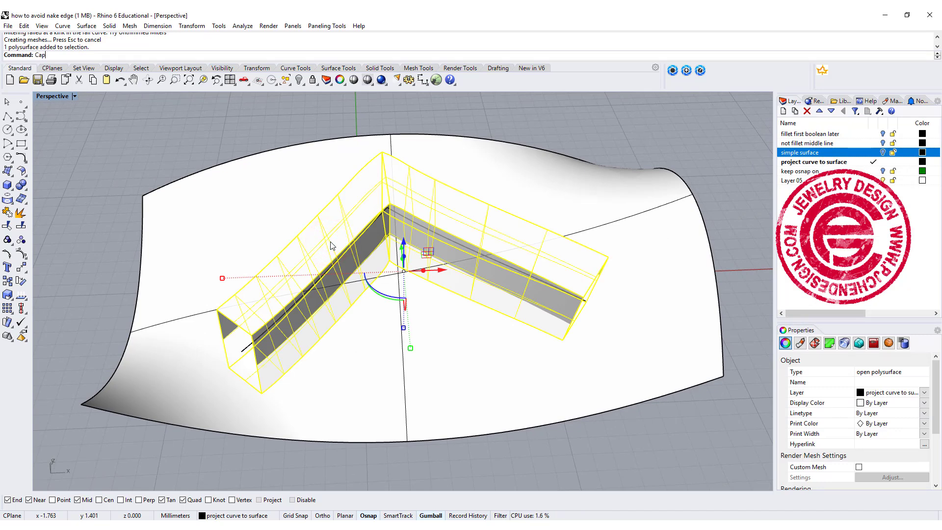
key(Return)
Step: Chamfer four leg edges of the capped V-shaped solid
click(208, 134)
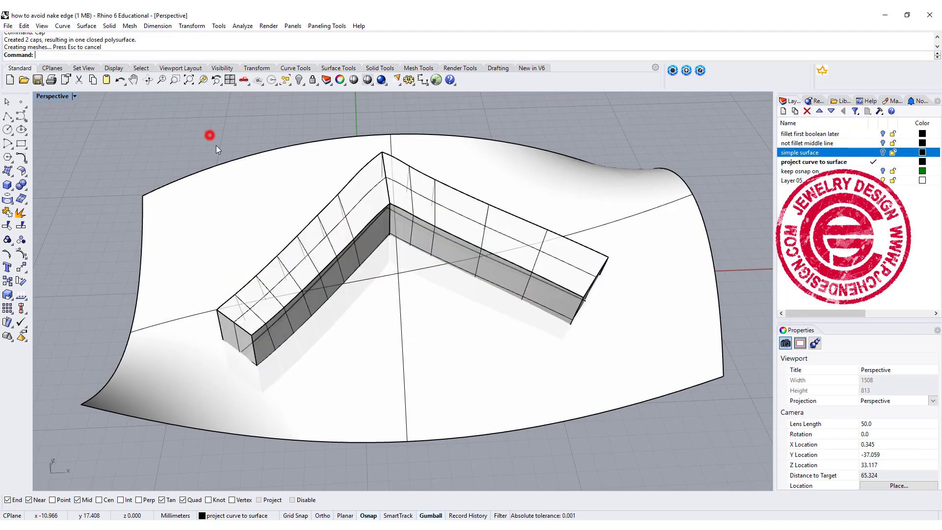
right_drag(208, 135, 345, 310)
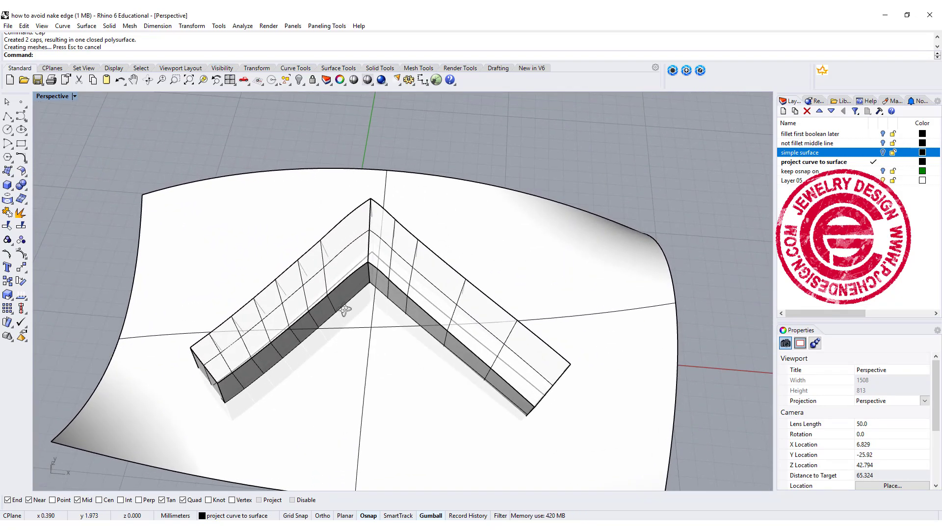
right_drag(462, 369, 385, 327)
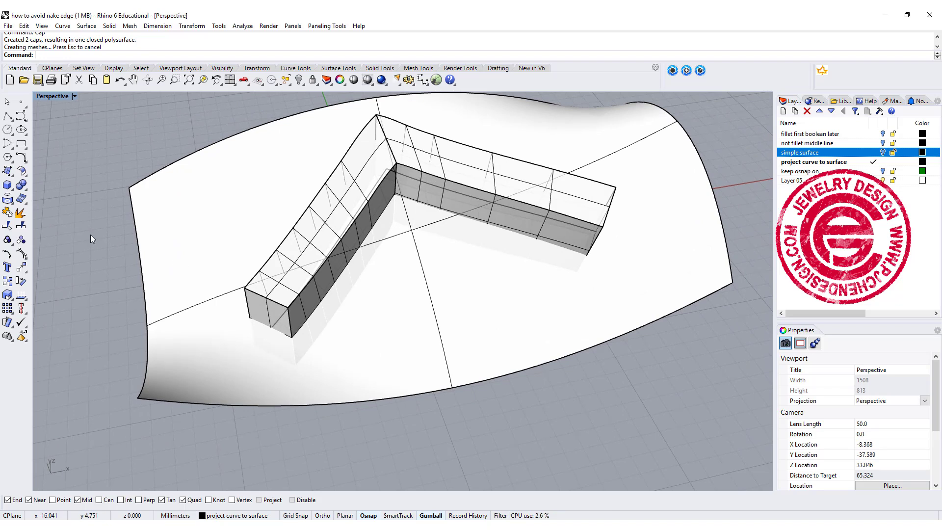
click(22, 185)
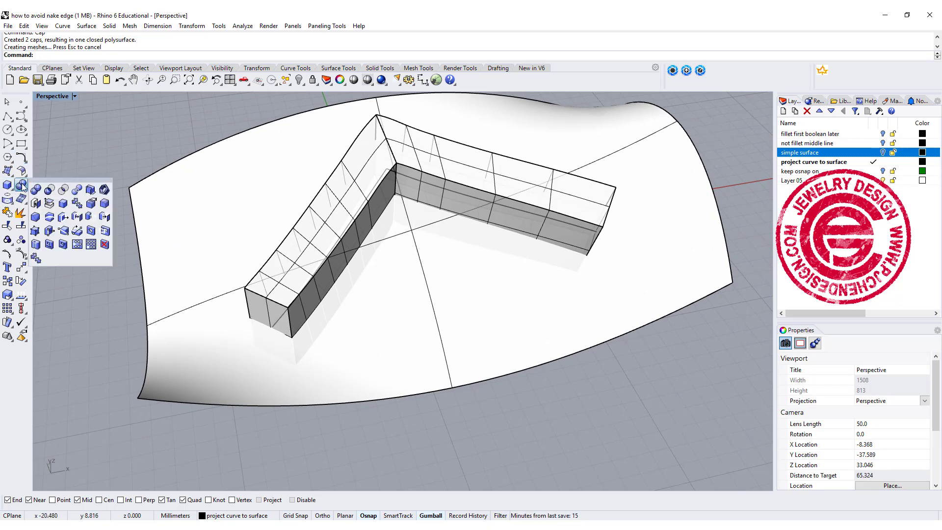
click(37, 219)
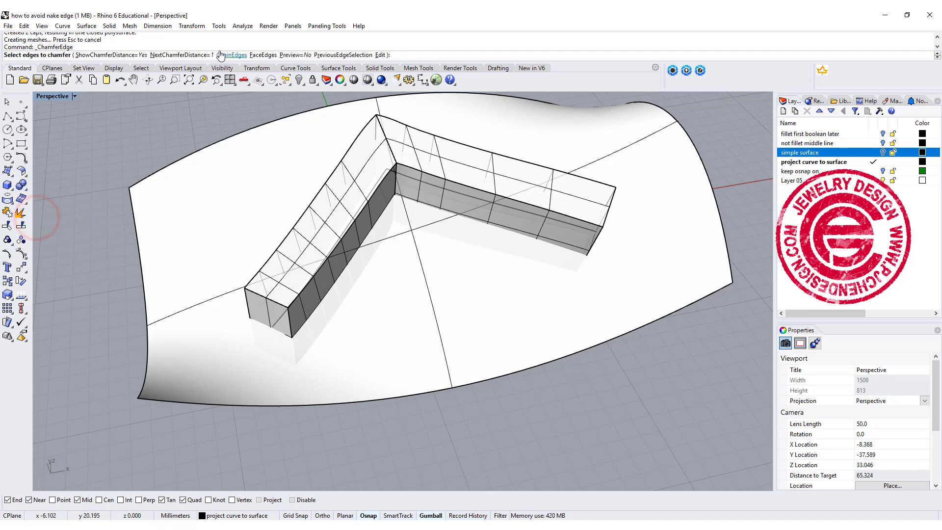
click(297, 298)
click(267, 261)
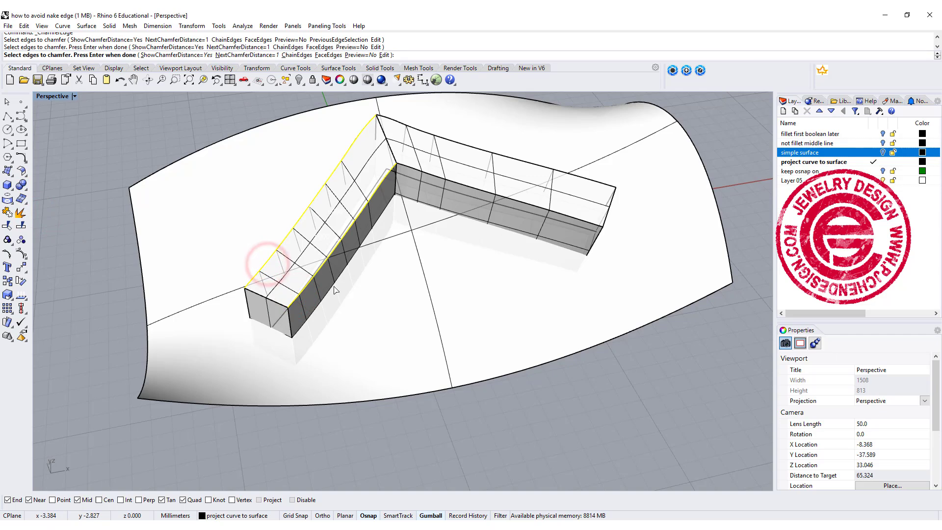
click(436, 177)
click(446, 137)
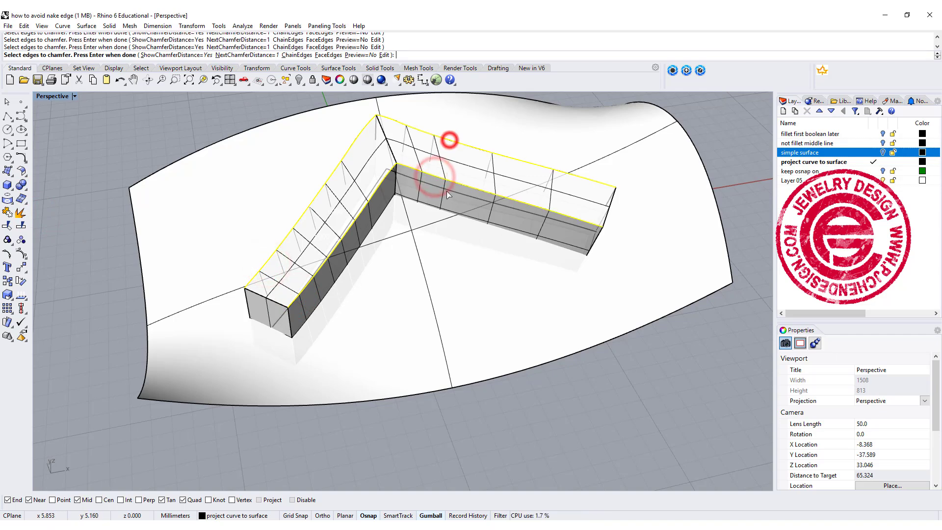
key(Return)
key(Return)
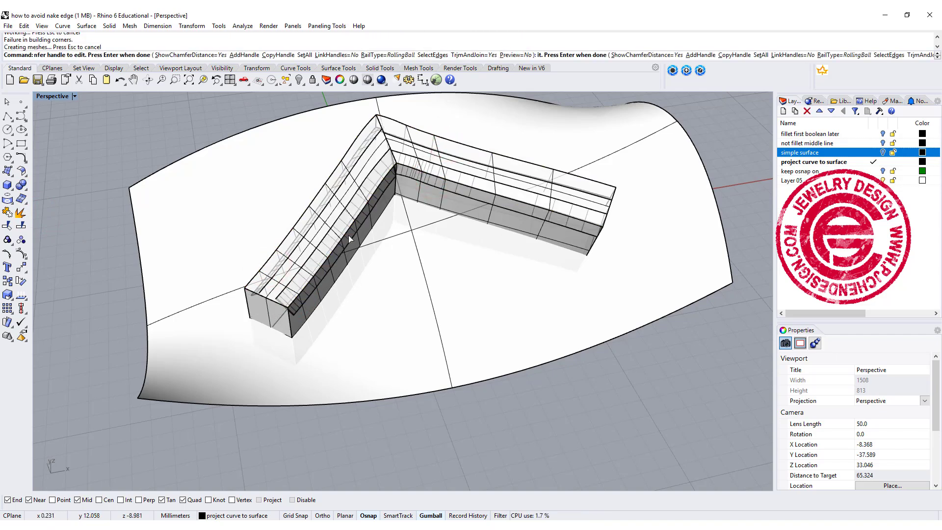
Step: Inspect the failed chamfer at the corners and reselect the V-shaped polysurface
right_drag(406, 147, 461, 176)
scroll(417, 376, up, 4)
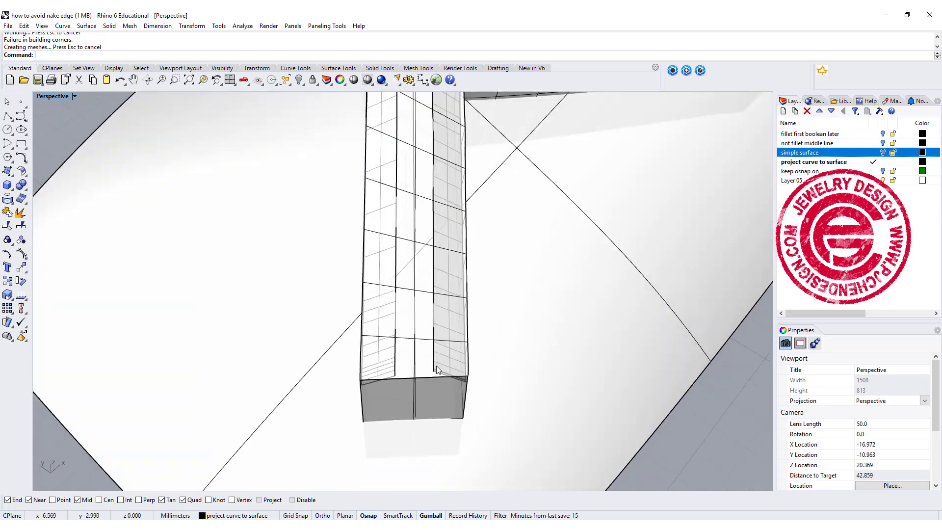
scroll(435, 366, down, 5)
right_drag(461, 275, 422, 281)
scroll(400, 277, up, 5)
scroll(421, 278, up, 2)
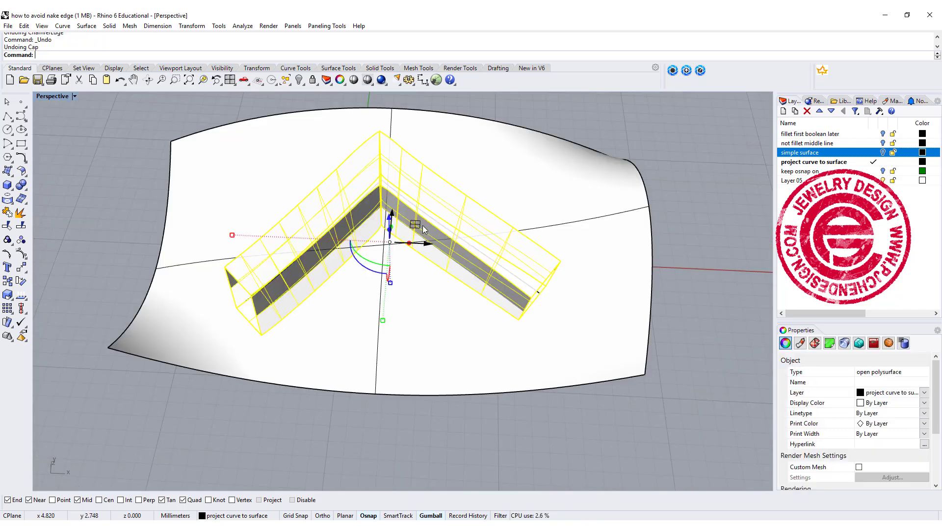
click(455, 342)
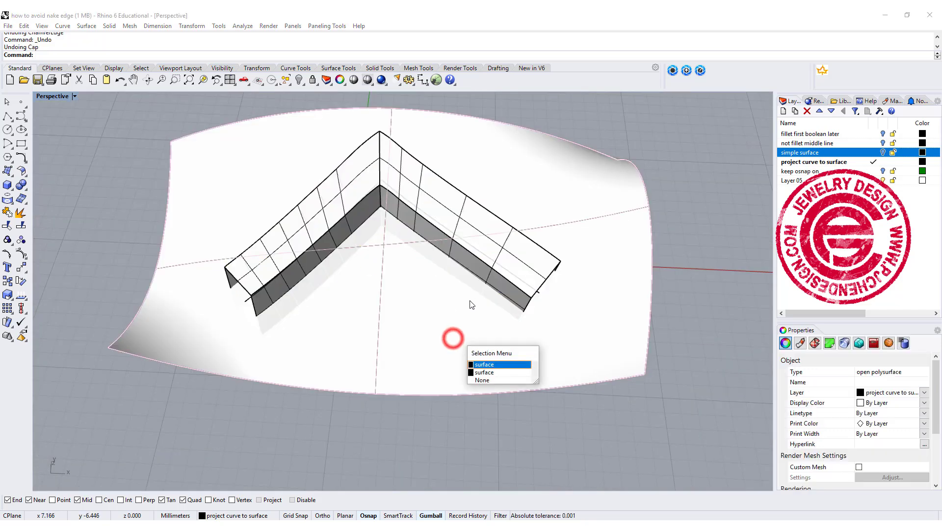
click(495, 277)
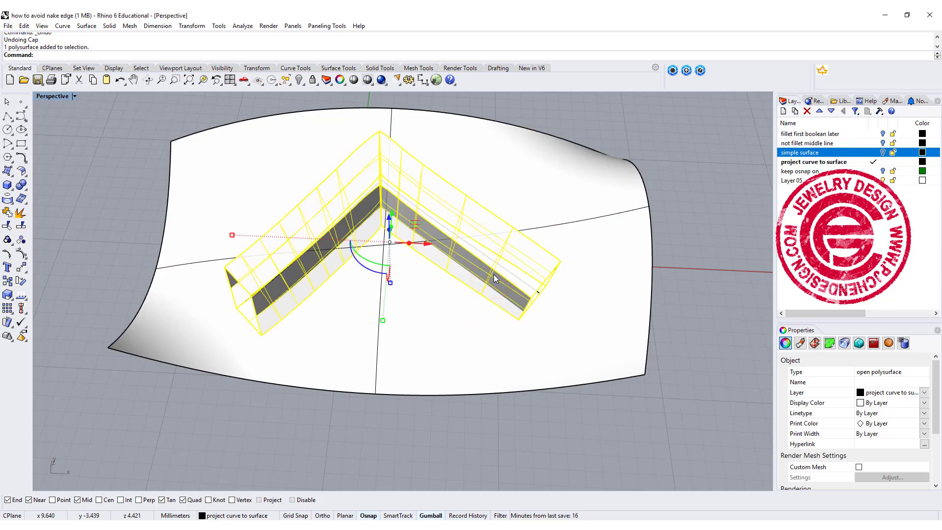
Step: Delete the V-shaped polysurface and set the flattened curve's display colour to Red
key(Delete)
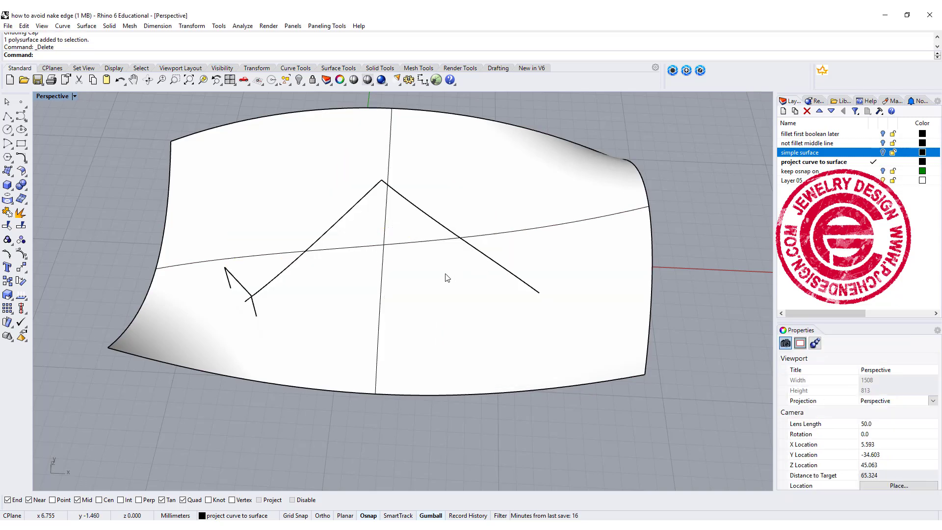
right_drag(582, 173, 552, 231)
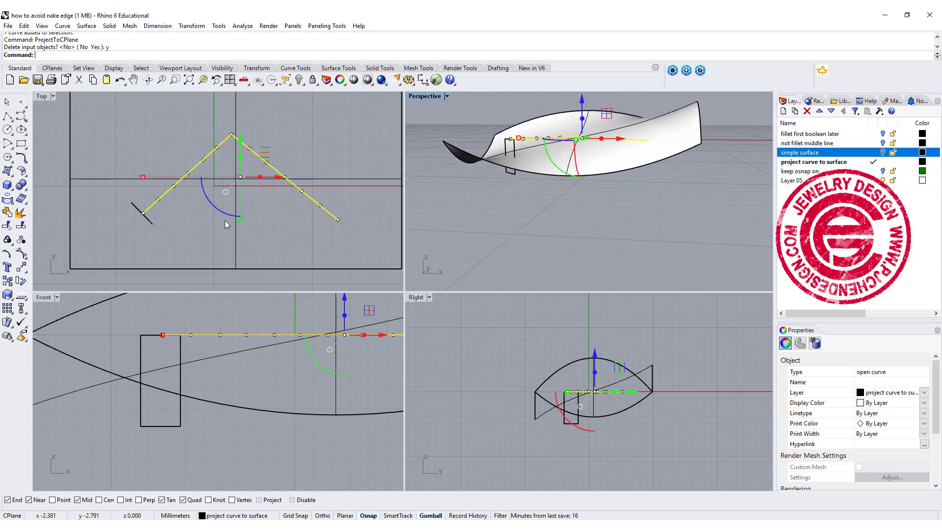
click(170, 219)
click(160, 197)
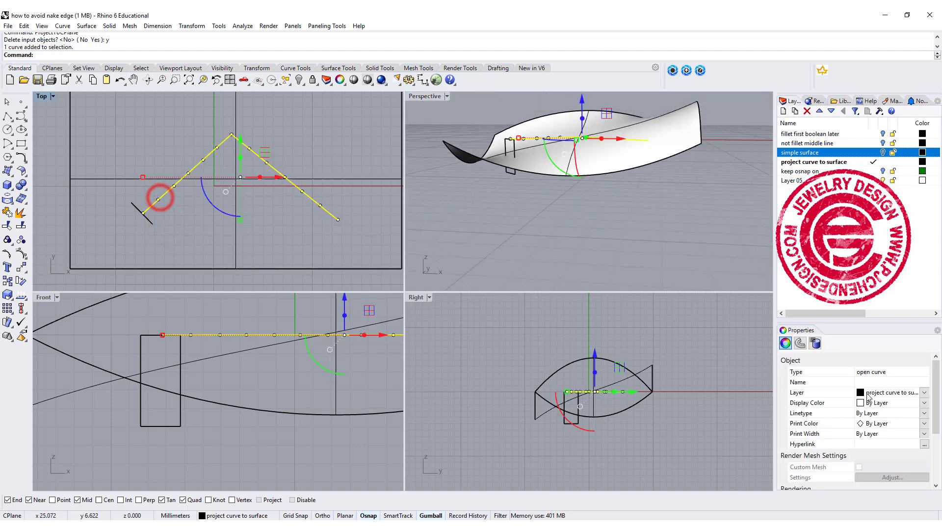
click(924, 403)
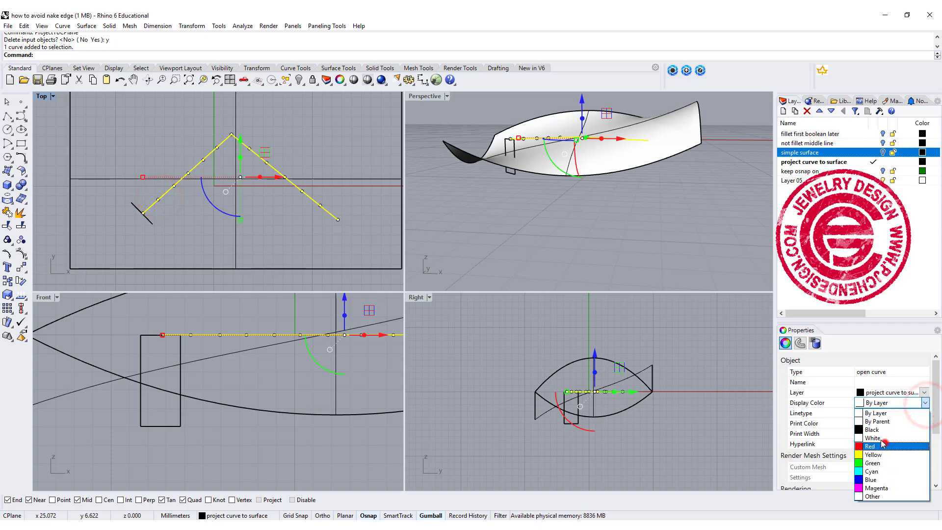
click(870, 446)
Step: Offset the red centre curve 1.5 to both sides and delete the leftover projected curve
click(573, 236)
right_drag(573, 235, 658, 245)
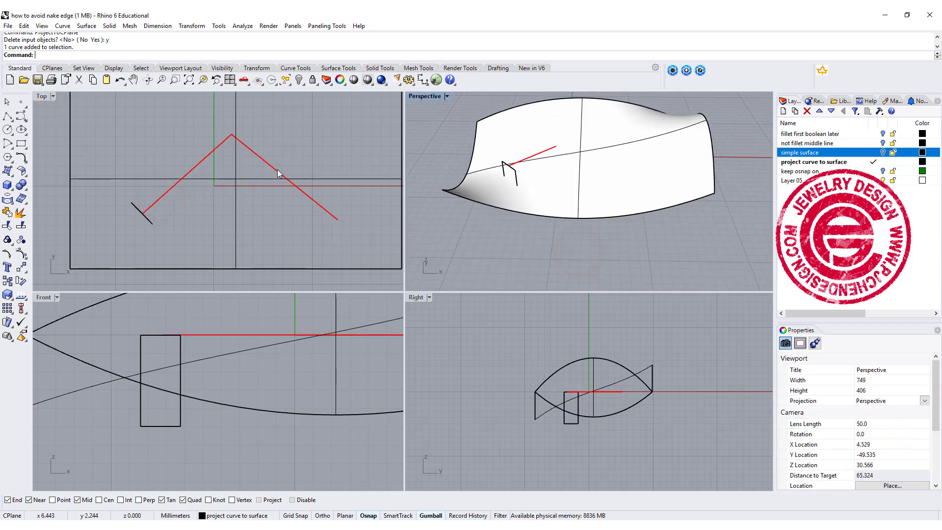
click(320, 212)
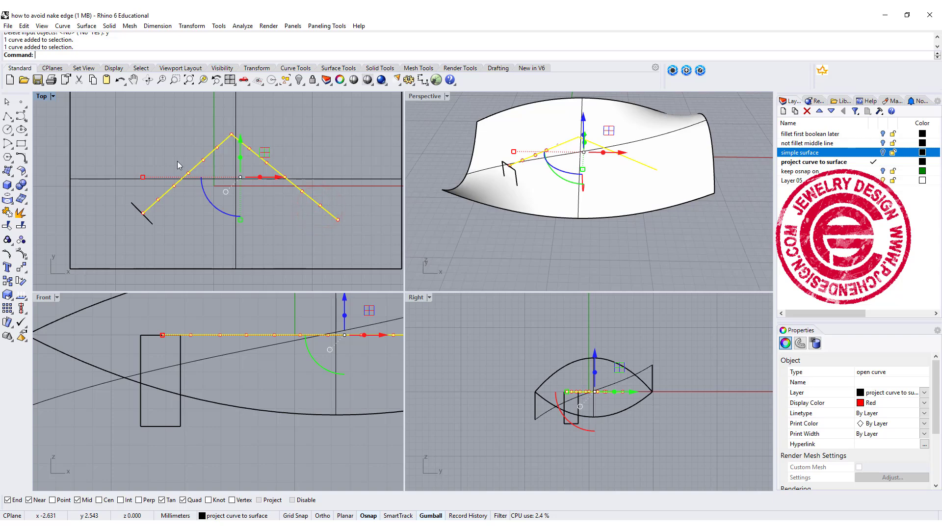
click(27, 161)
click(151, 167)
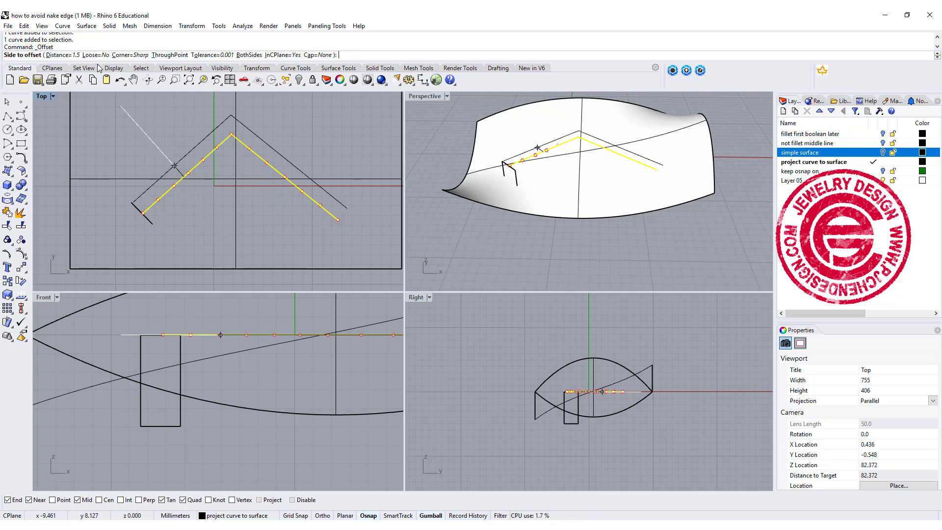
click(249, 54)
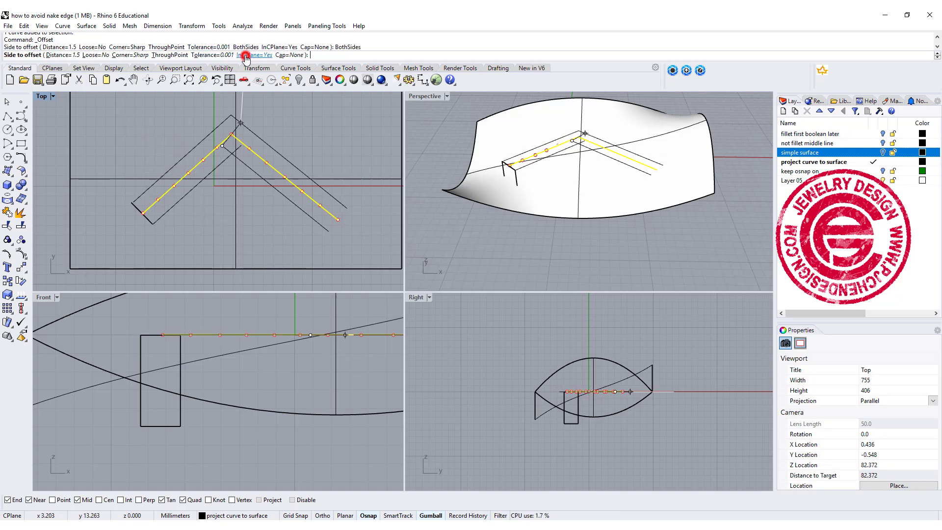
click(241, 199)
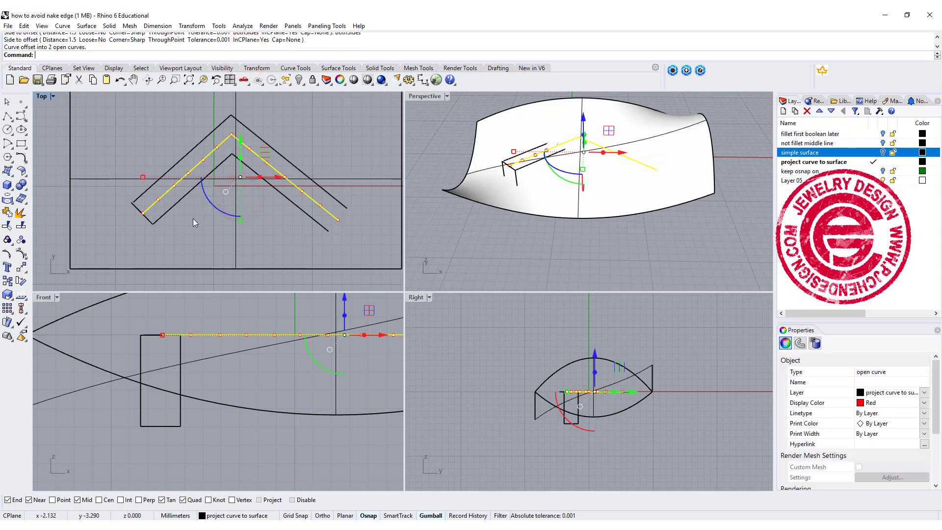
key(Delete)
click(206, 136)
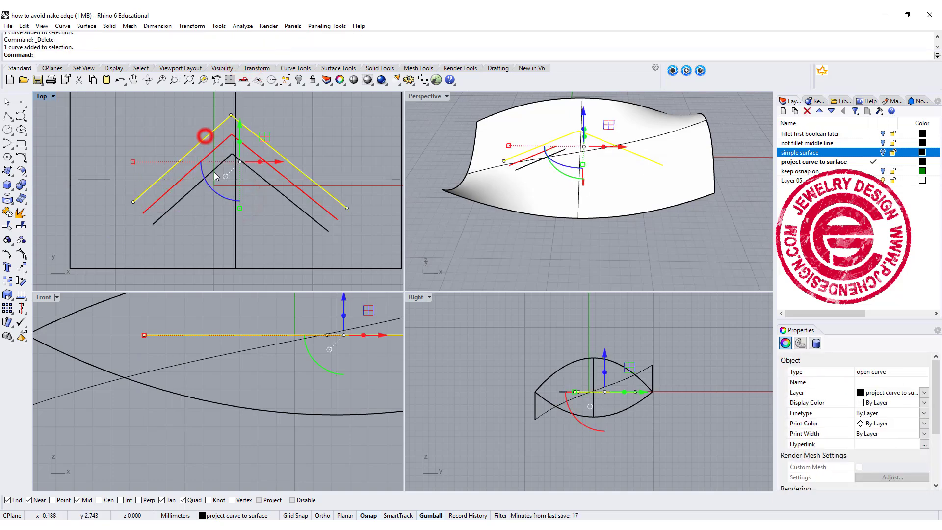
shift+click(181, 197)
click(96, 143)
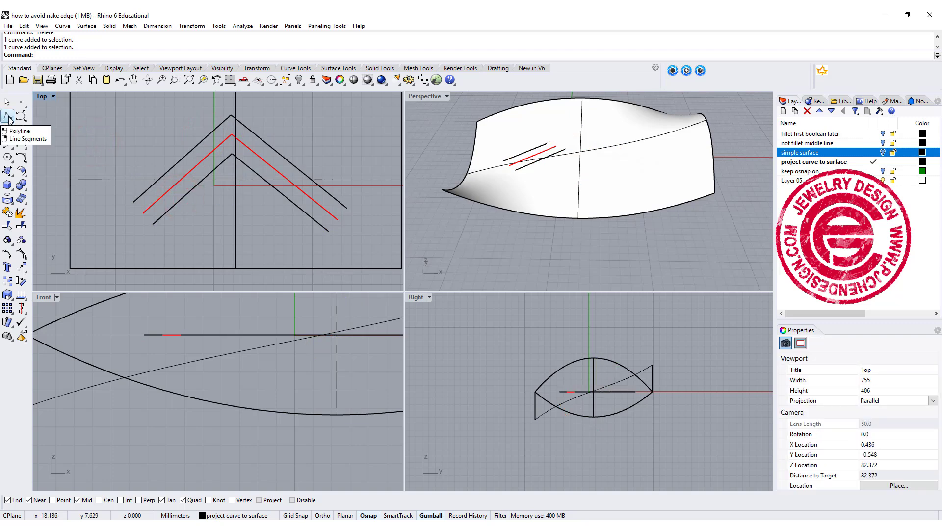
Step: Close both ends of the offset curves with End-snapped polyline segments
click(8, 117)
click(134, 202)
click(153, 224)
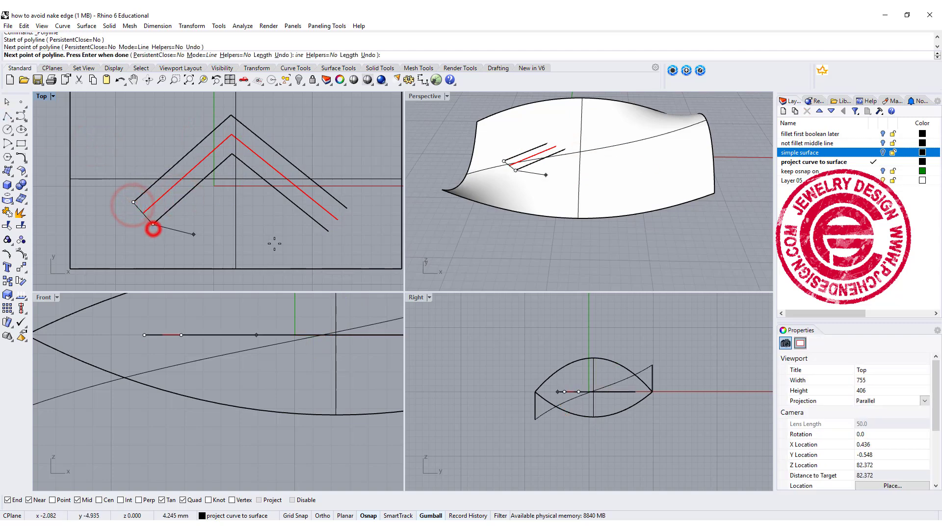
click(231, 154)
click(328, 230)
click(347, 207)
key(Return)
scroll(112, 111, down, 1)
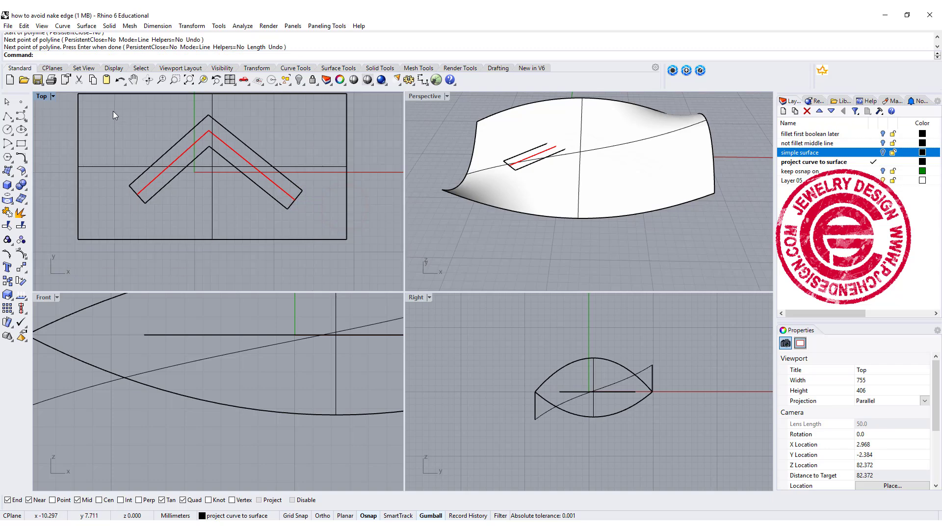
drag(113, 111, 324, 235)
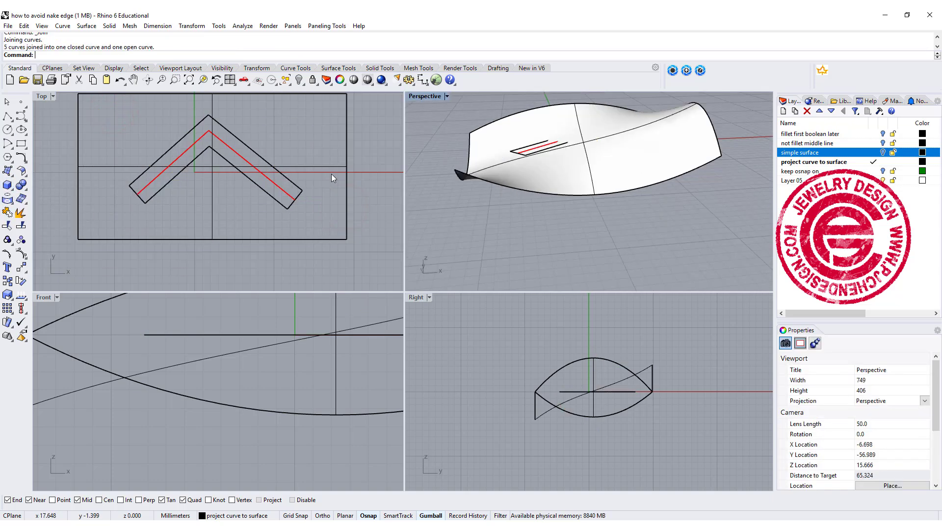
Step: Hide the underlying surface and trim the band surface to the closed chevron outline
click(328, 166)
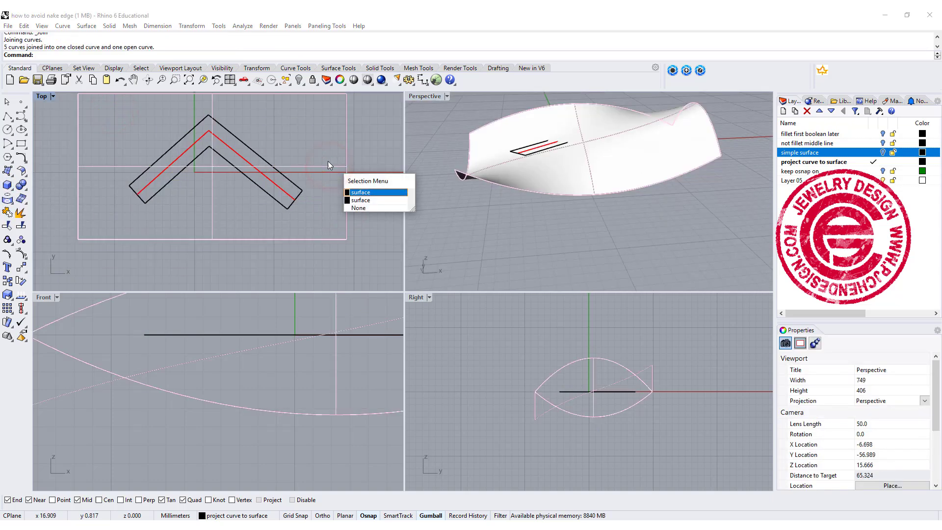
click(361, 191)
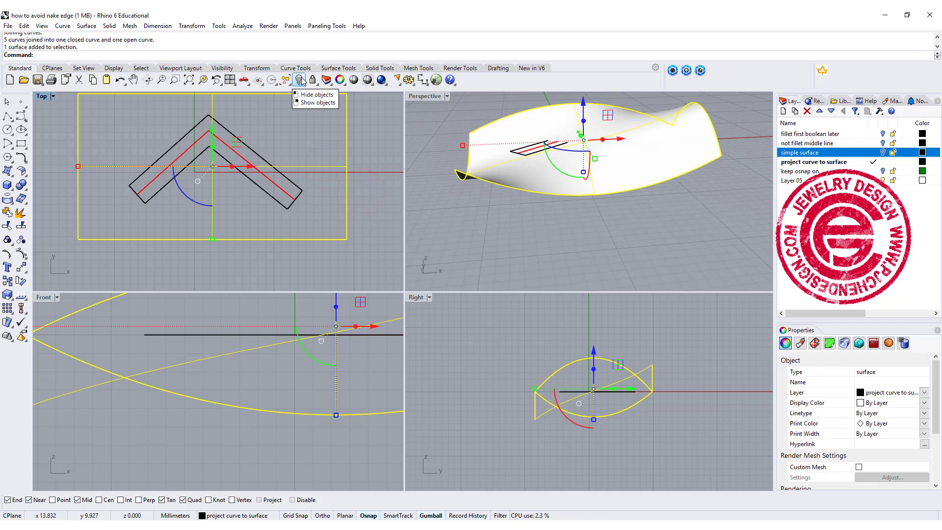
click(299, 80)
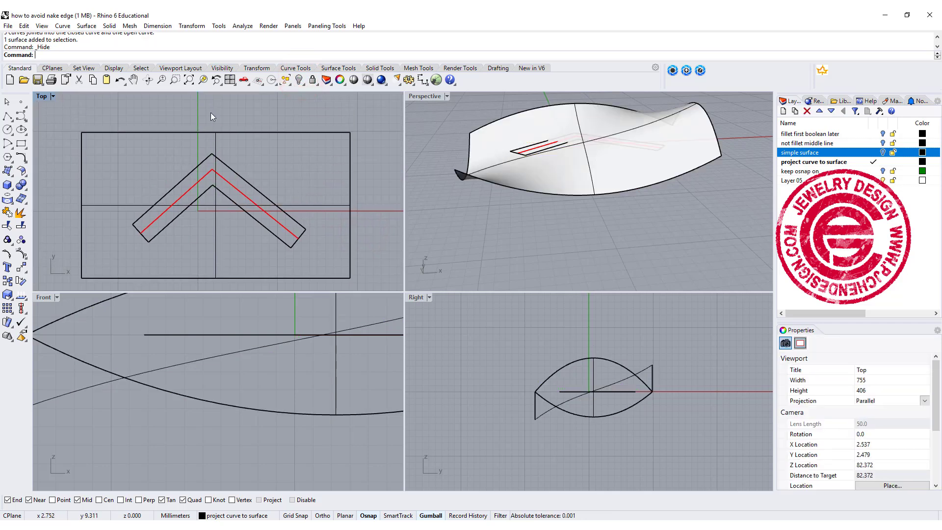
click(246, 183)
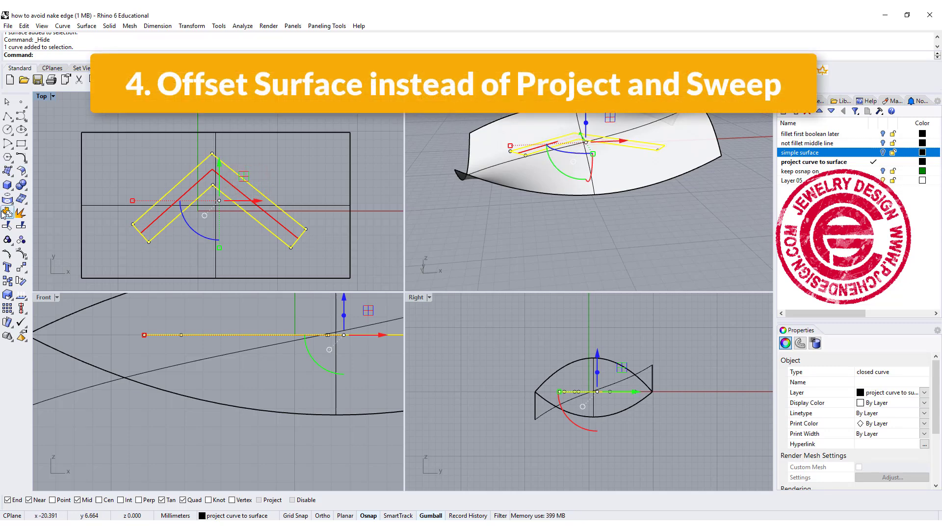
click(8, 226)
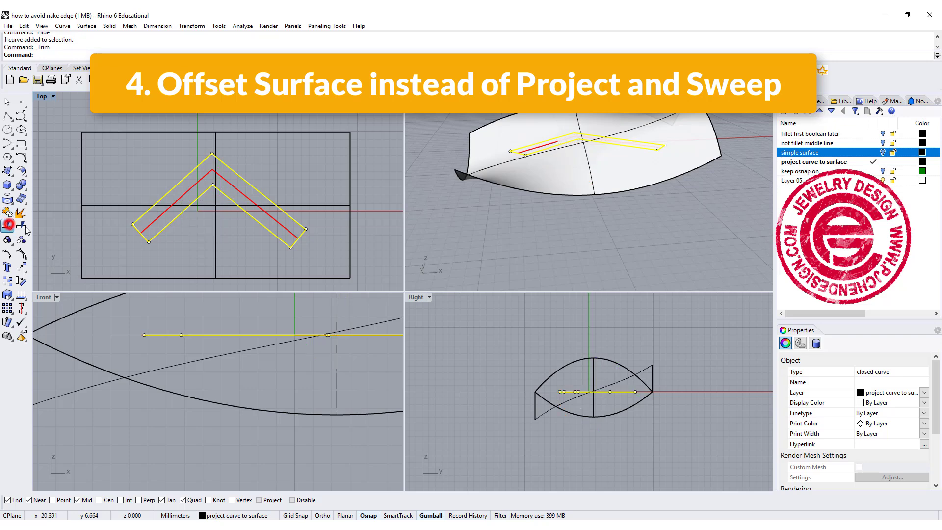
click(339, 223)
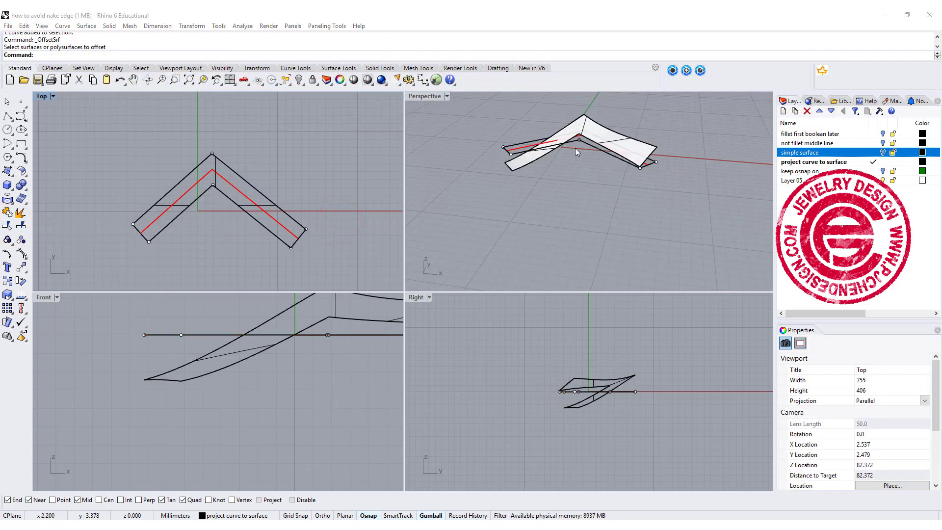
Step: Offset the chevron surface 2 units to both sides as a closed solid
click(589, 131)
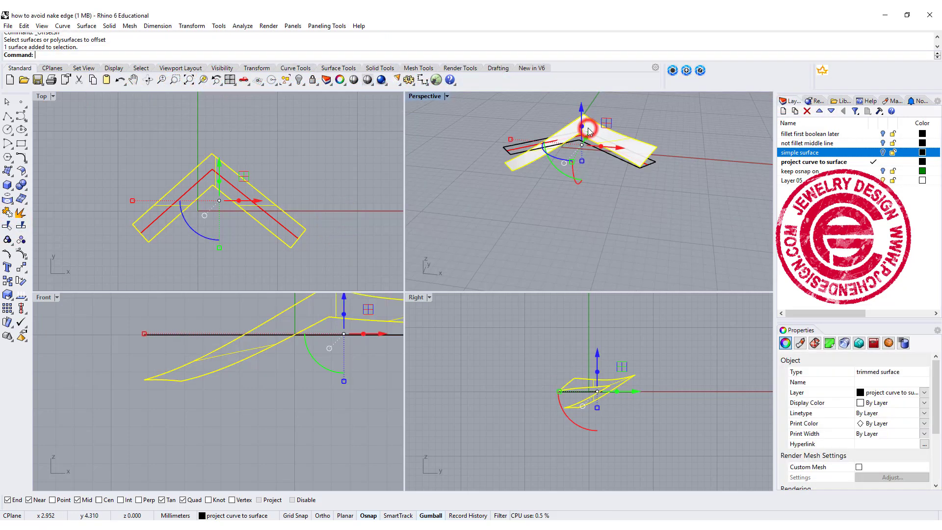
click(21, 171)
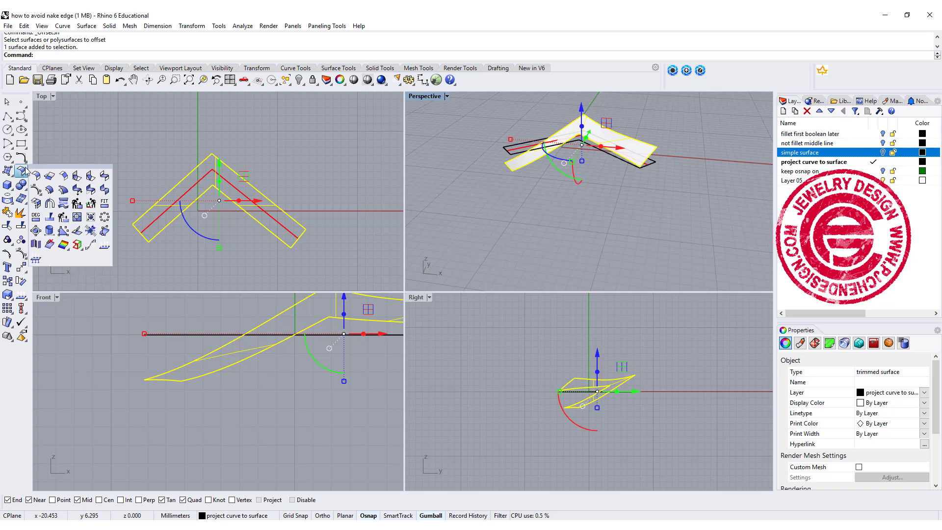
click(49, 191)
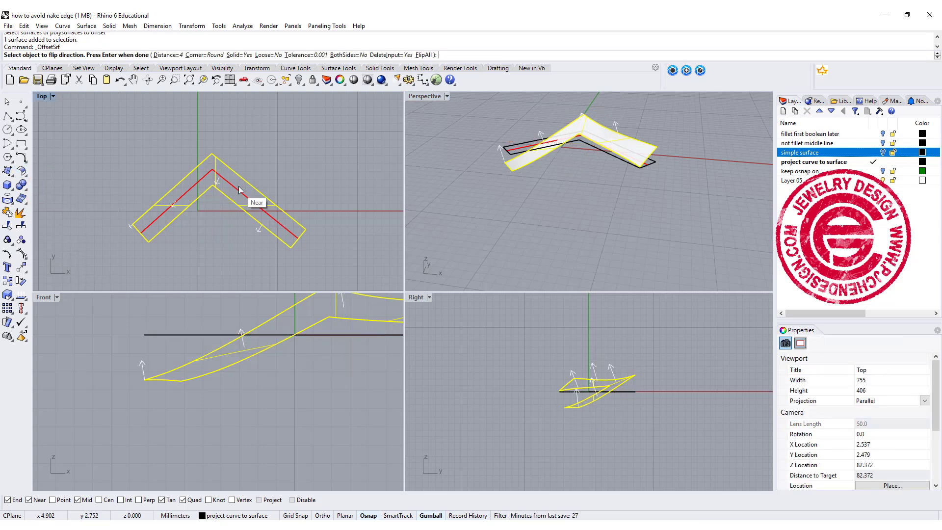
click(165, 54)
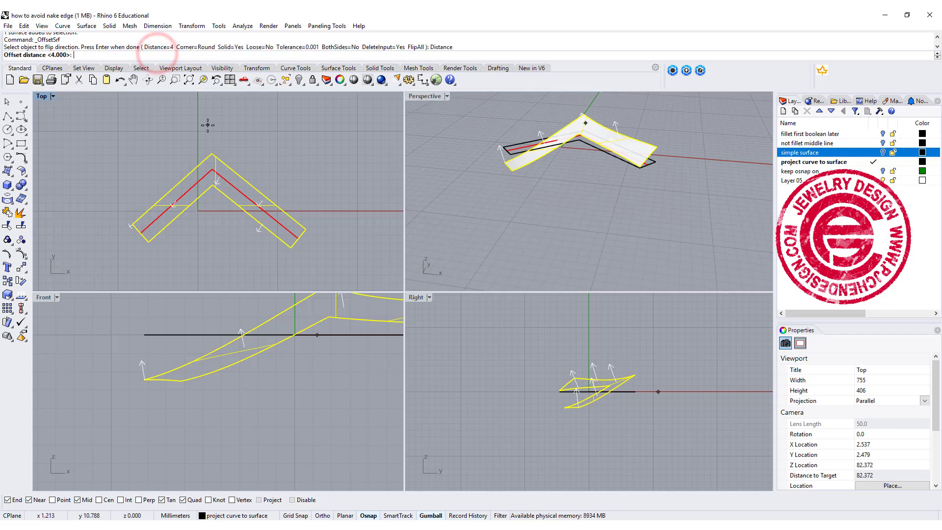
text(2)
key(Return)
click(352, 54)
key(Return)
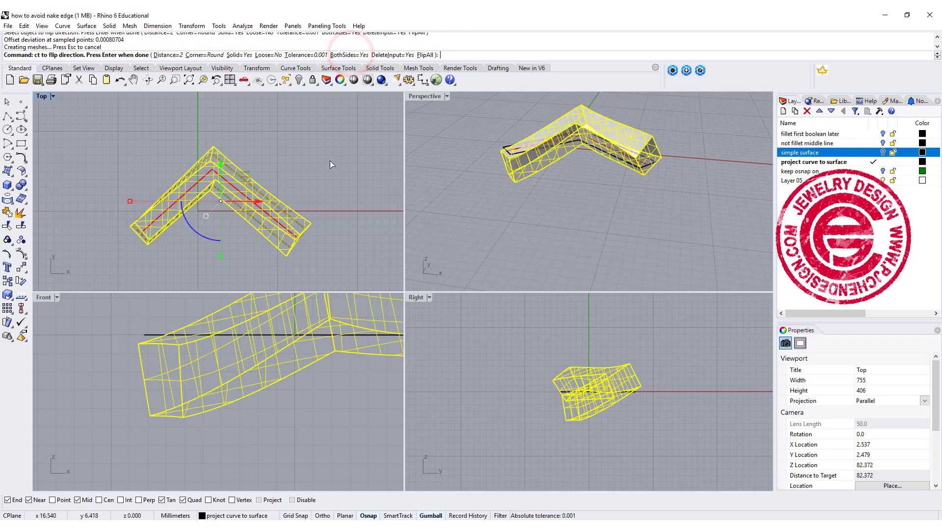
click(67, 151)
click(21, 185)
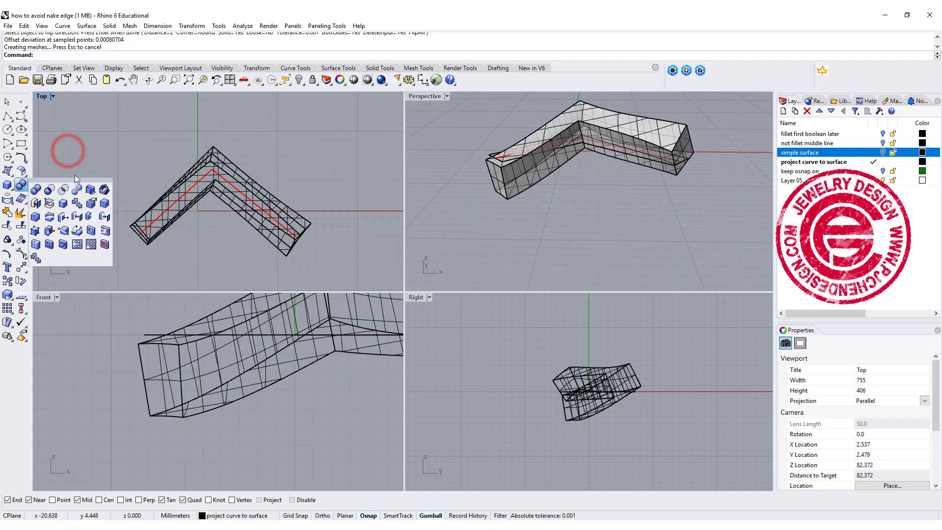
Step: Chamfer five edges of the V-shaped solid at the default 1.000 distance
click(42, 218)
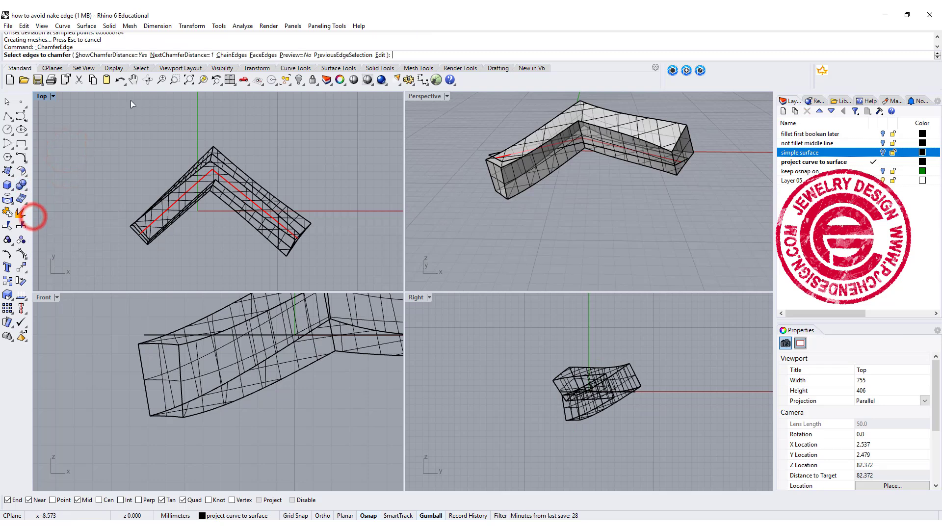
scroll(191, 283, up, 3)
click(195, 166)
click(194, 158)
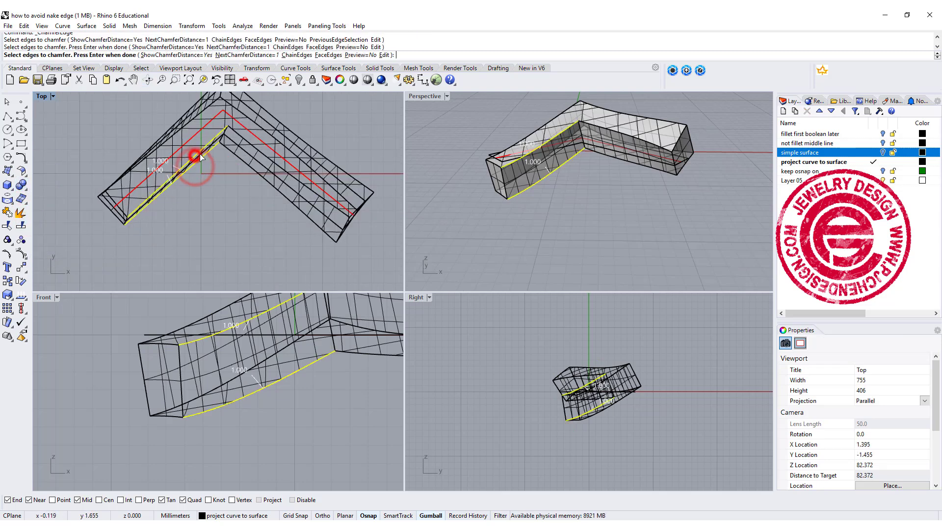
click(238, 160)
click(199, 102)
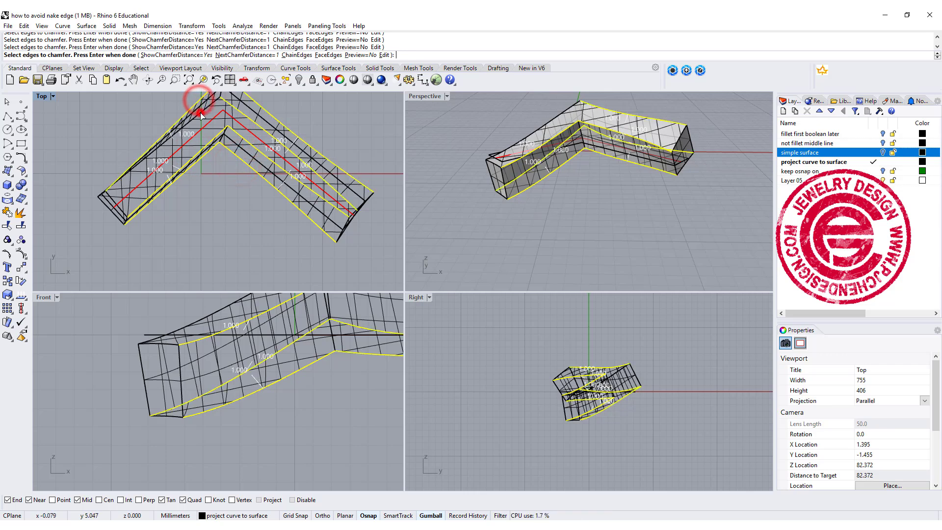
click(200, 106)
scroll(247, 201, down, 3)
key(Return)
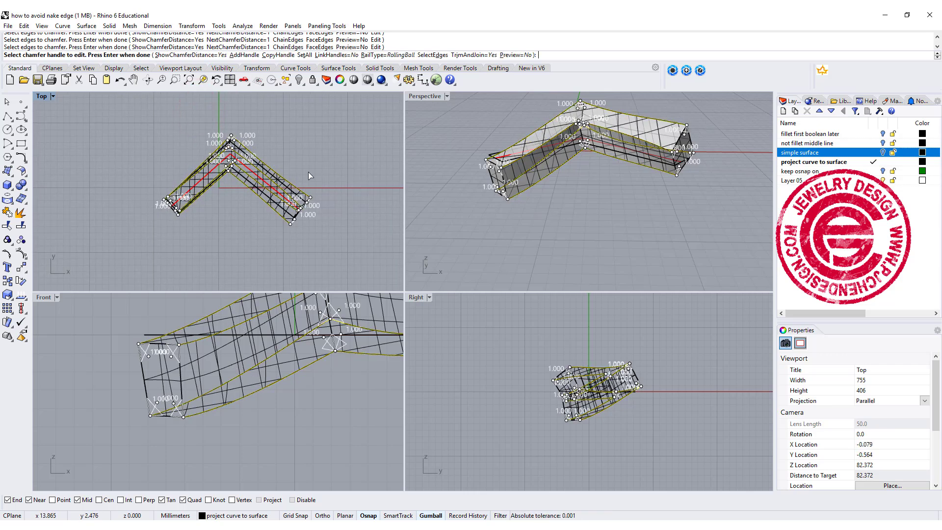
Step: Show the four hidden objects again so the curved surface reappears
right_drag(584, 148, 504, 181)
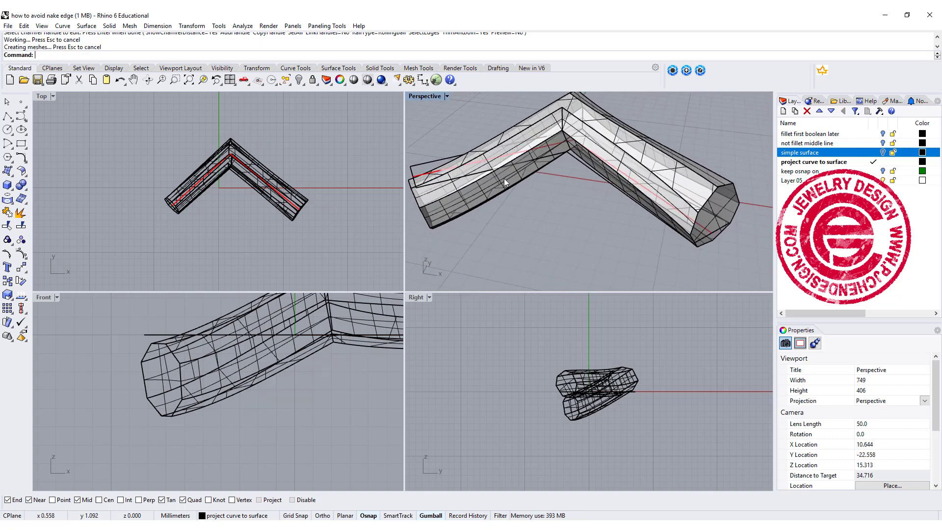
click(299, 81)
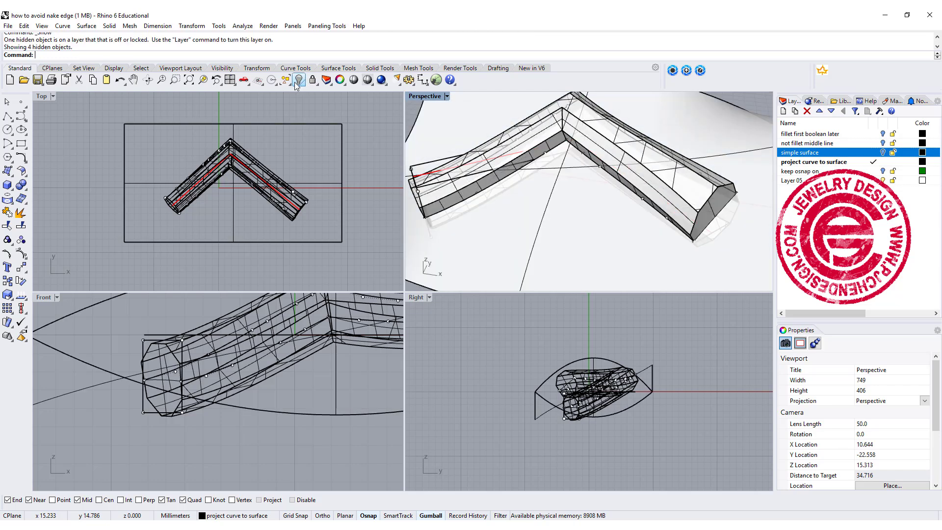
scroll(569, 216, down, 4)
right_drag(569, 216, 624, 214)
scroll(257, 178, up, 2)
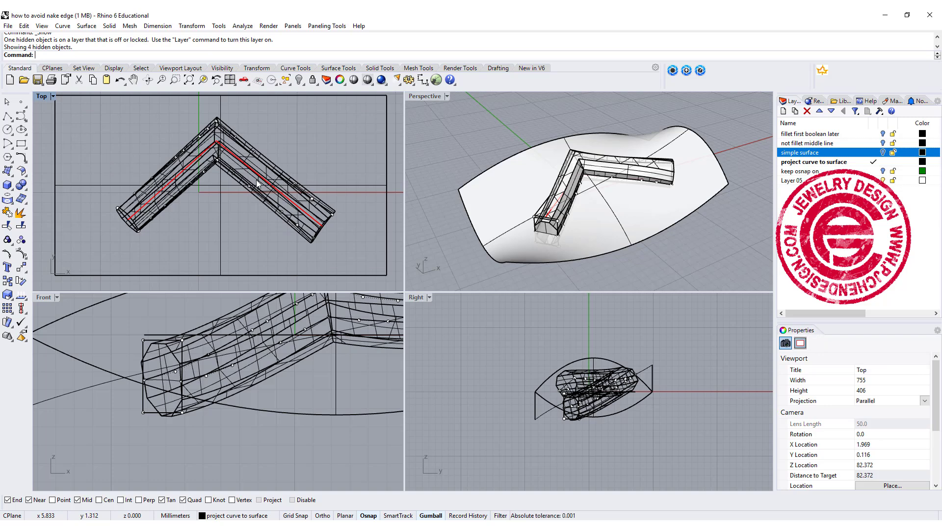
right_drag(256, 179, 268, 188)
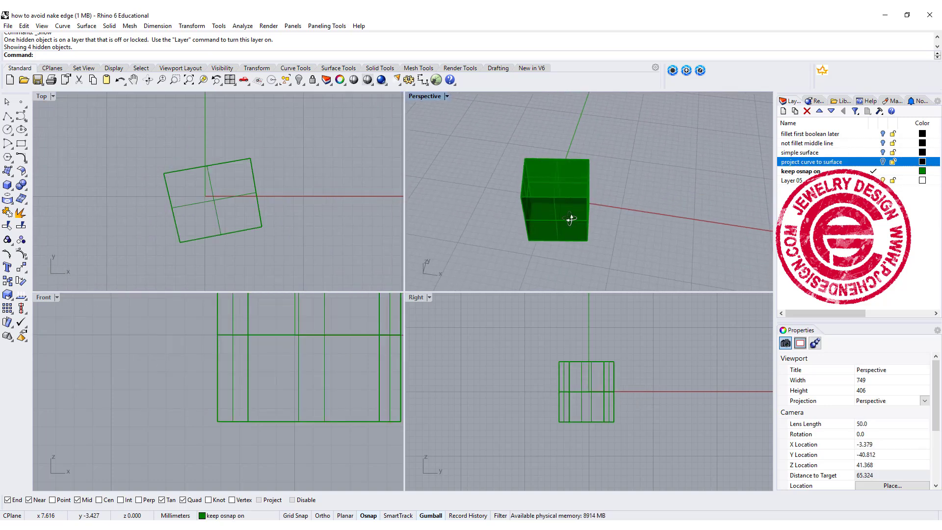
Step: Maximise the Perspective view and select the green box to check its object type
right_drag(567, 217, 446, 105)
double_click(422, 99)
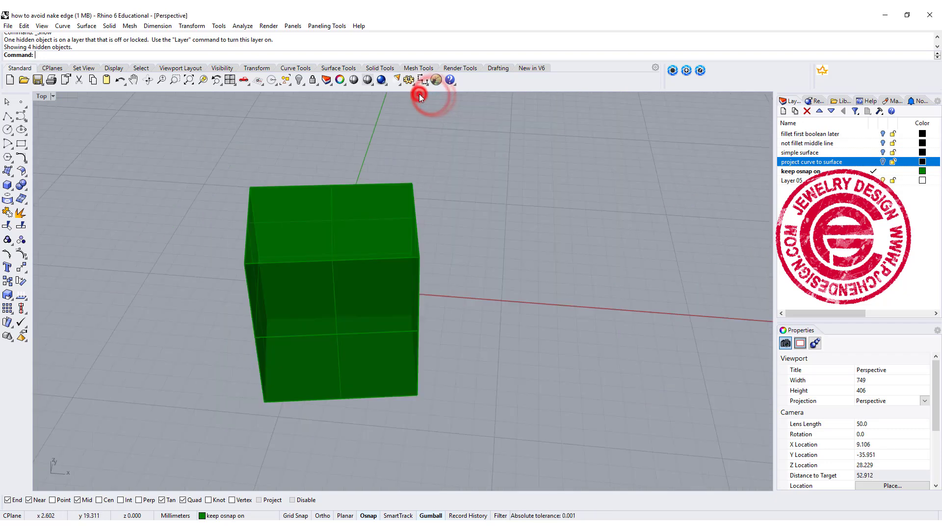
click(352, 220)
right_drag(446, 240, 491, 235)
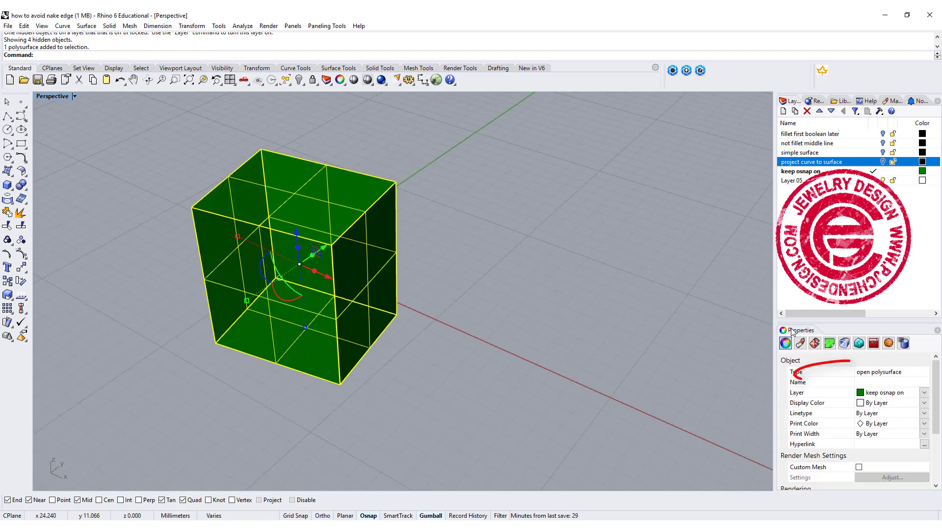
mouse_move(795, 374)
mouse_down()
mouse_move(879, 388)
mouse_move(860, 377)
mouse_up()
click(594, 300)
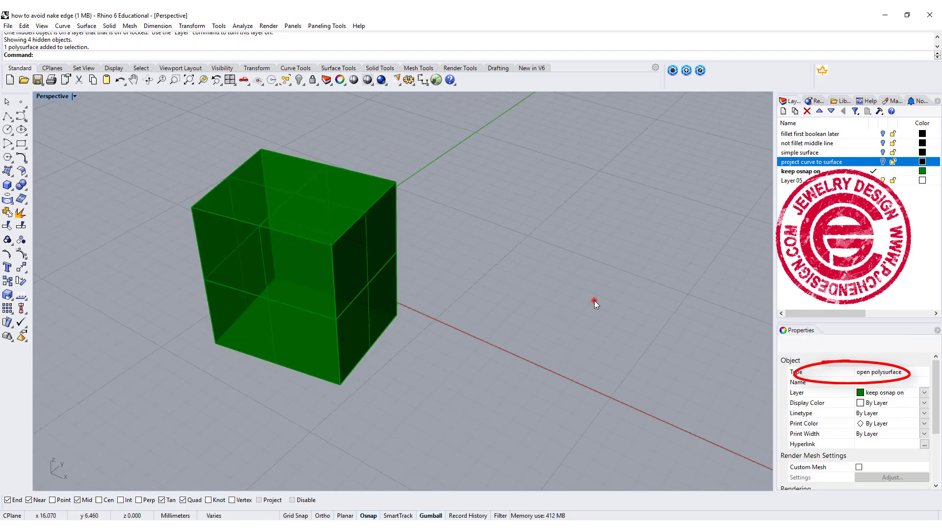
right_drag(594, 300, 393, 243)
Step: Run Show Edges on the green box, revealing its 6 naked edges in magenta
click(269, 26)
mouse_move(242, 26)
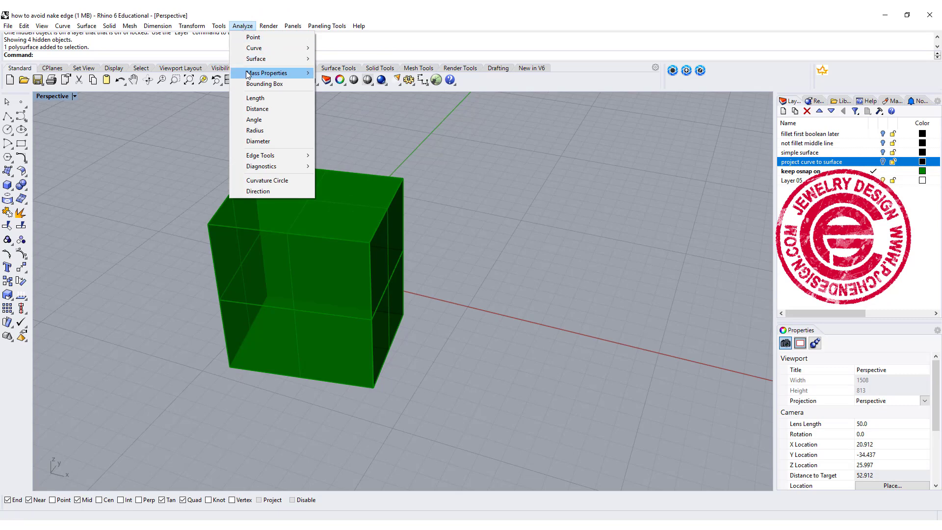
mouse_move(277, 157)
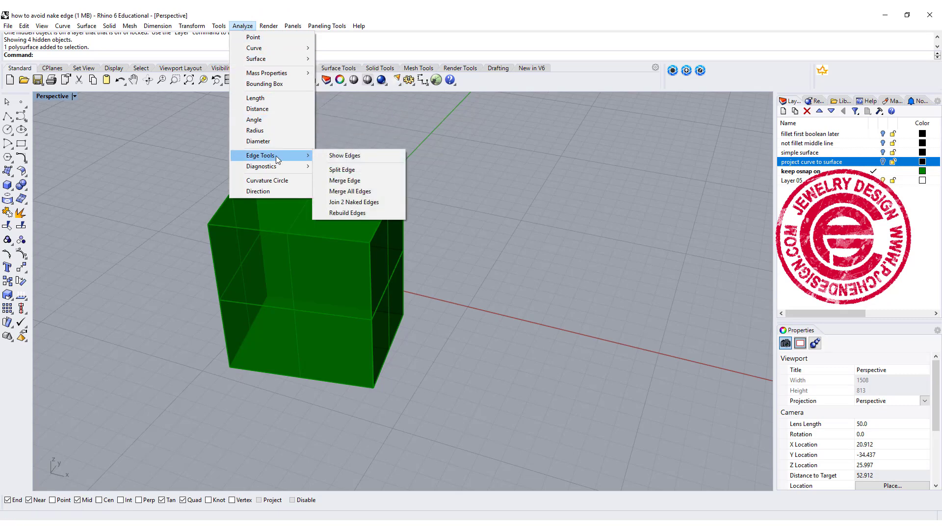
click(339, 156)
click(337, 204)
right_click(337, 209)
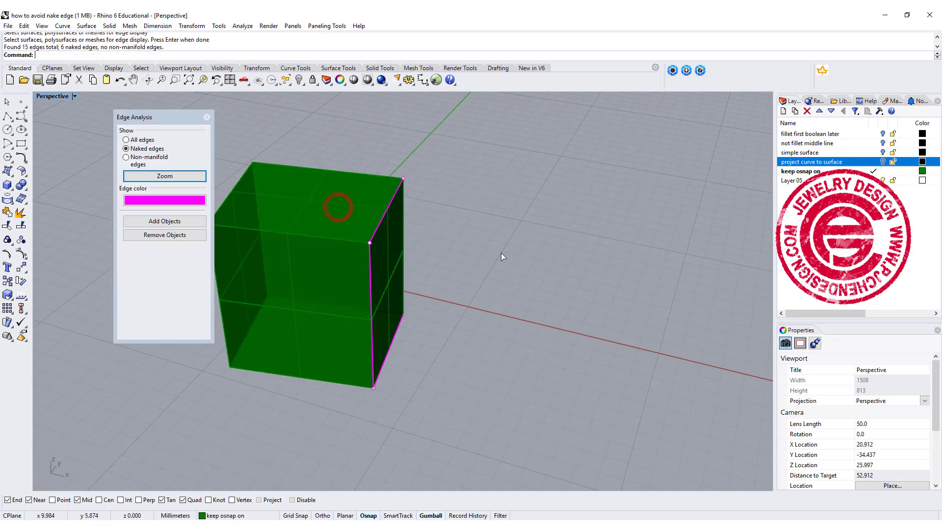
right_drag(384, 219, 444, 258)
right_drag(487, 230, 422, 314)
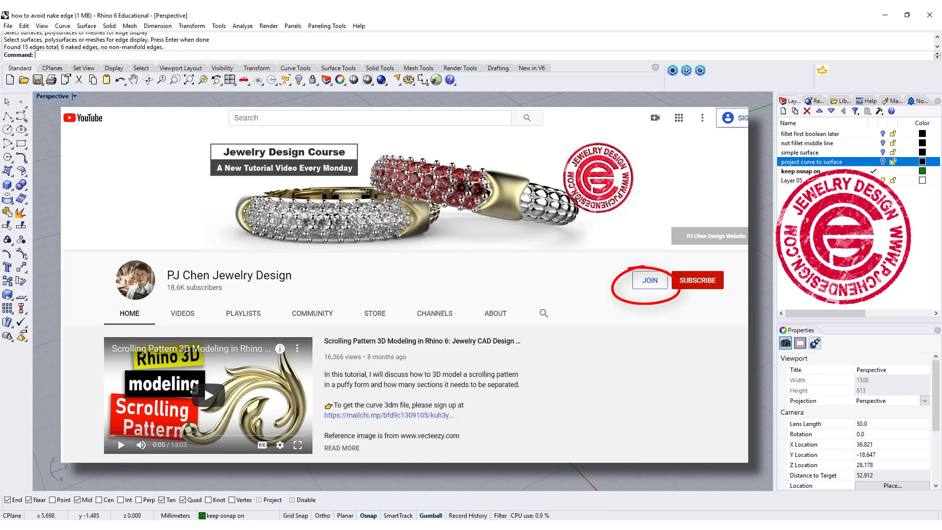
mouse_move(422, 315)
right_down()
mouse_move(479, 312)
mouse_move(431, 311)
right_up()
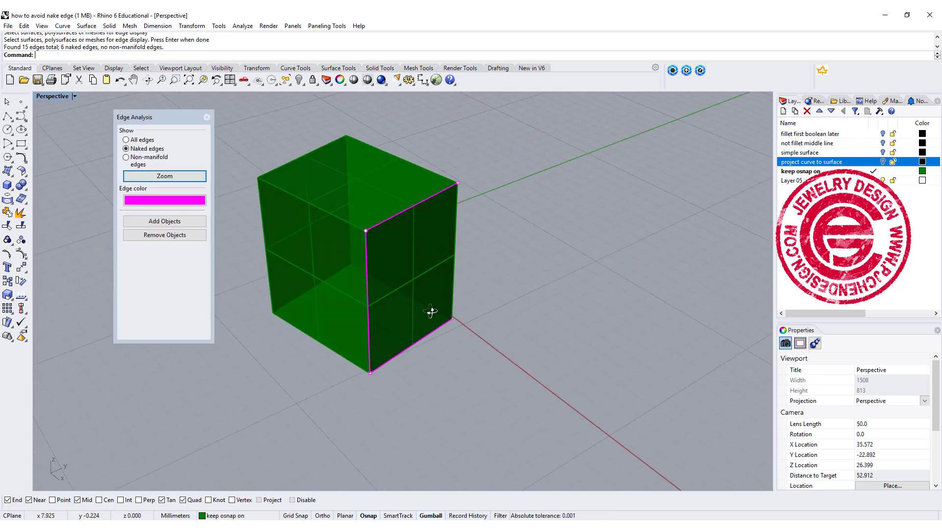
Step: Undo the box's explode, then select the whole green box polysurface and delete it
key(ctrl+z)
click(418, 280)
click(444, 301)
key(Delete)
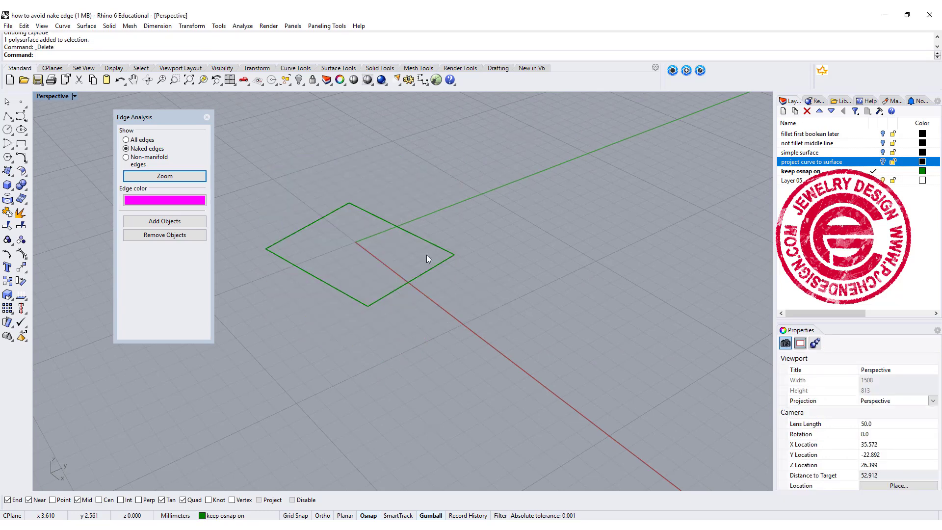
Step: Inspect the remaining square outline up close and select it to check that it is open
right_drag(390, 214, 450, 291)
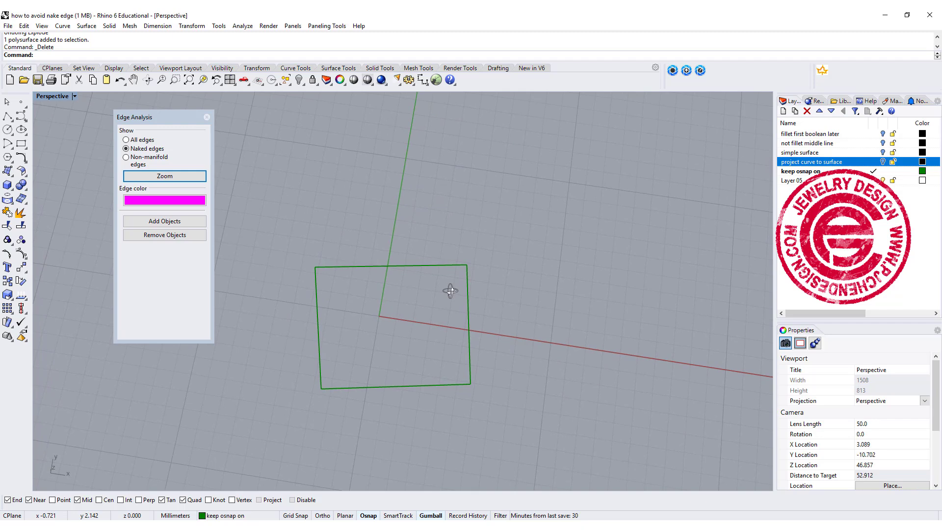
scroll(494, 336, up, 10)
right_drag(495, 336, 493, 414)
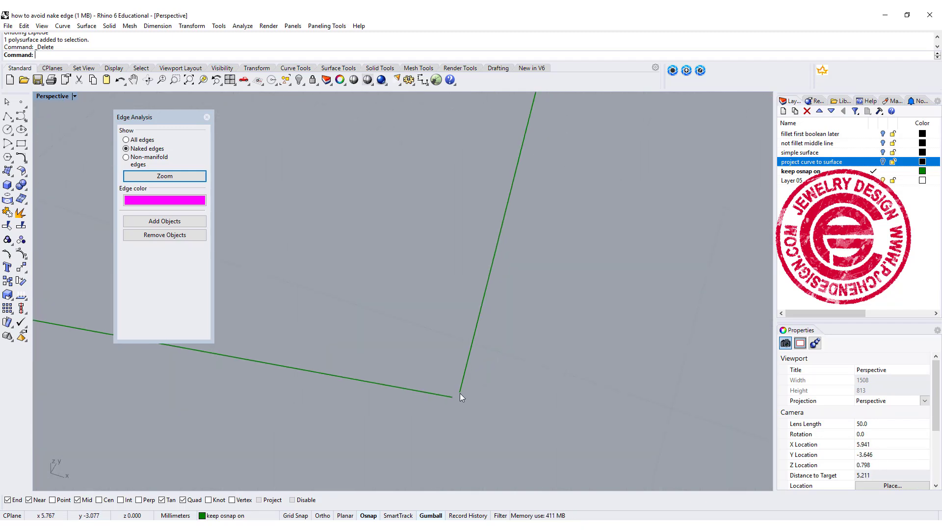
scroll(462, 383, down, 8)
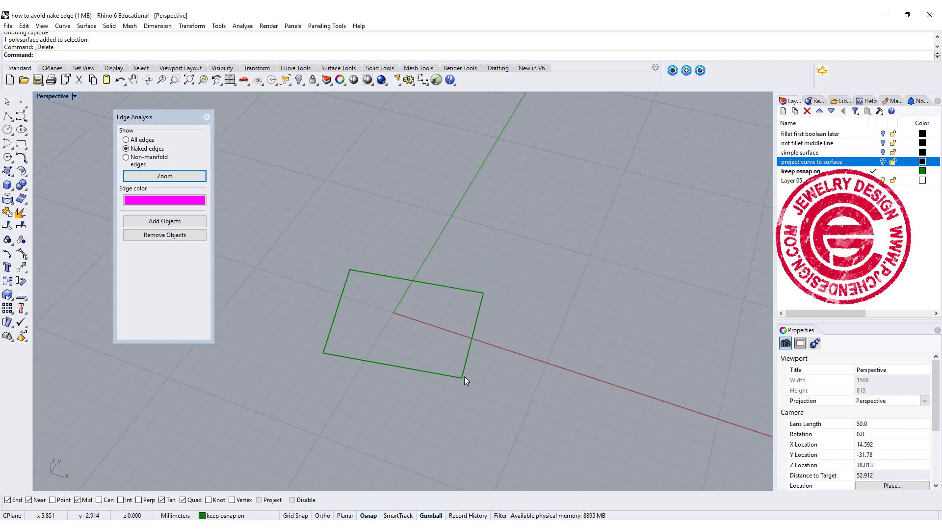
click(463, 377)
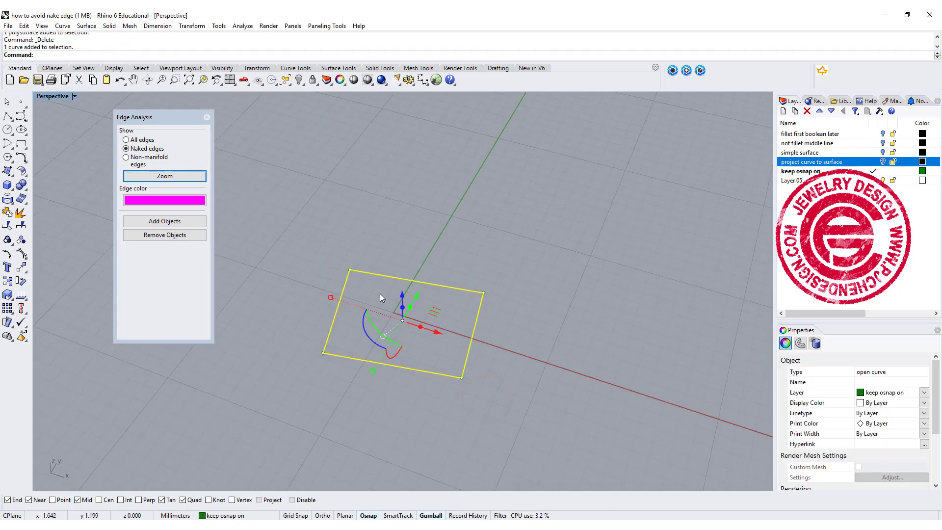
click(490, 356)
scroll(462, 373, up, 4)
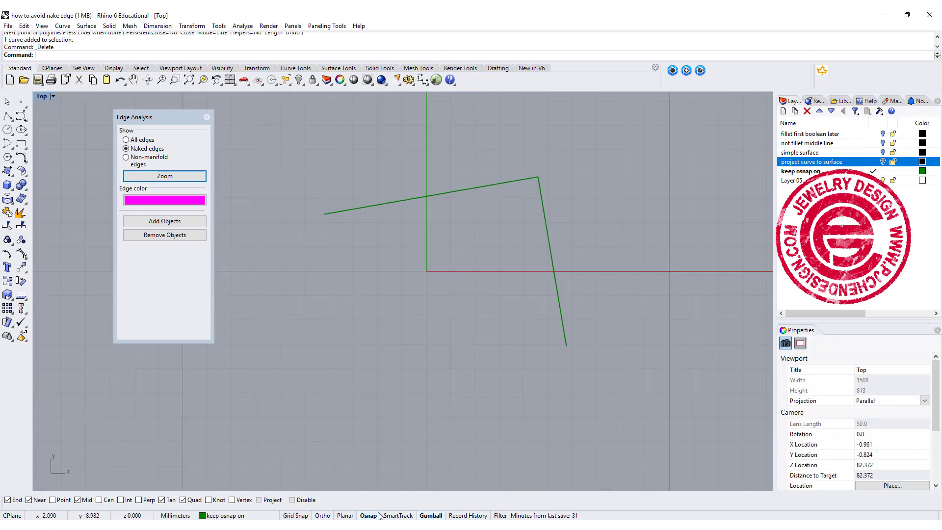
Step: Draw a trial polyline snapped between both green line endpoints, then delete it
click(370, 515)
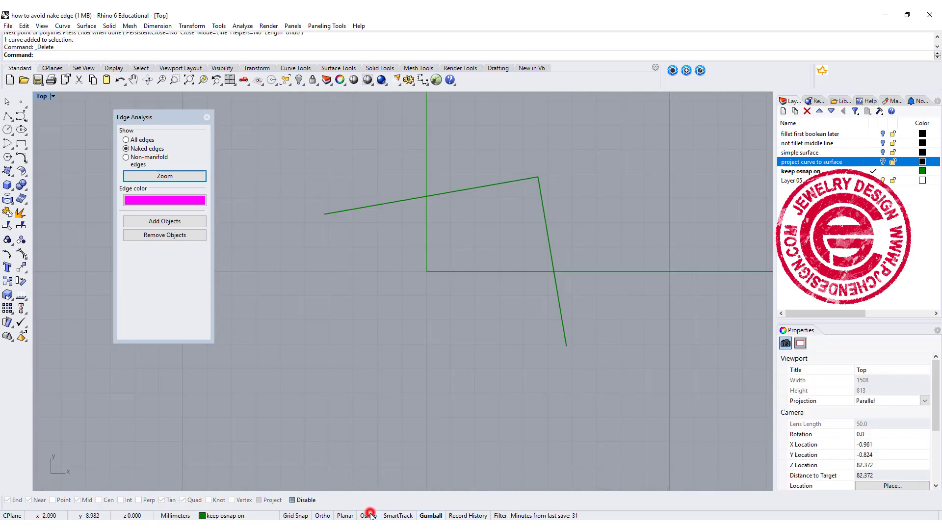
click(369, 515)
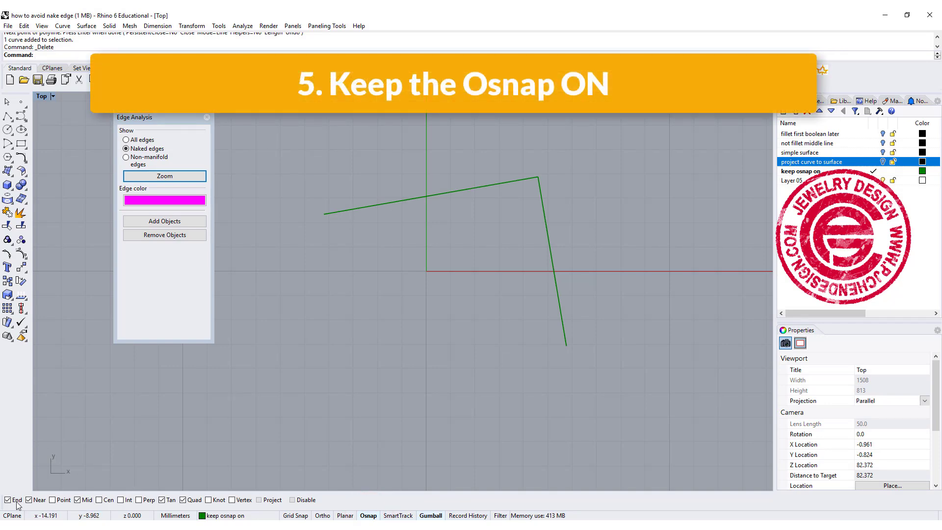
click(6, 116)
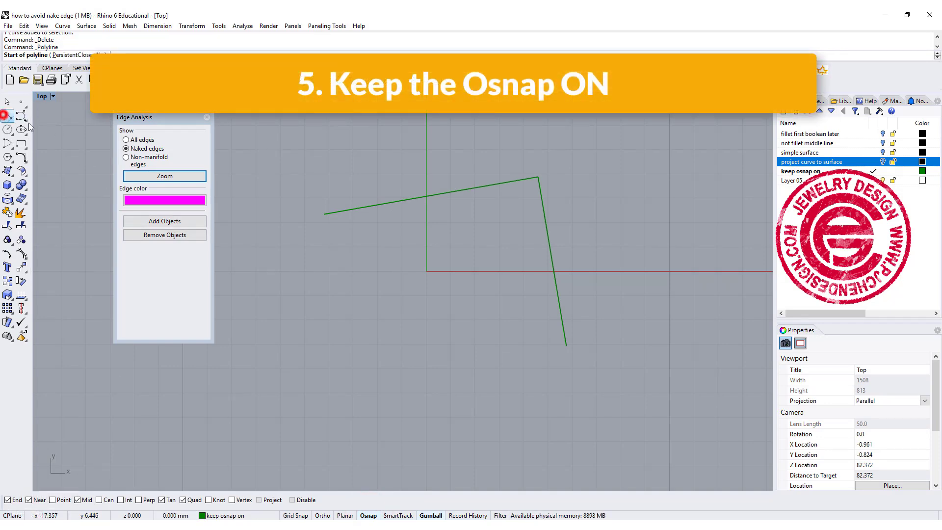
click(324, 214)
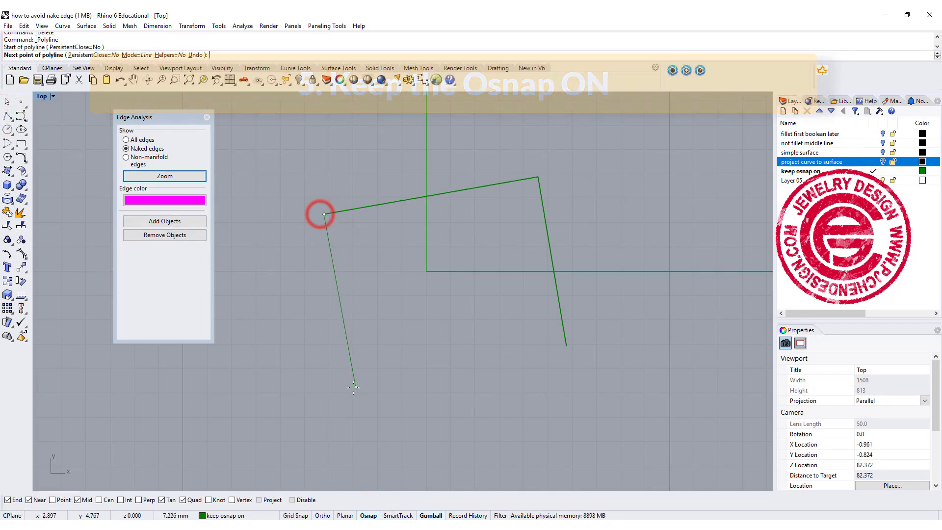
click(345, 371)
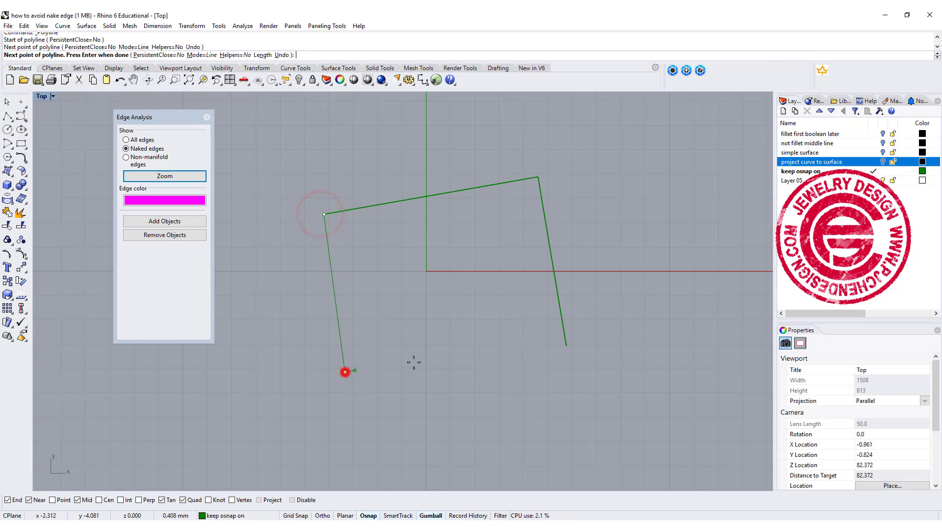
click(568, 343)
key(Return)
key(Delete)
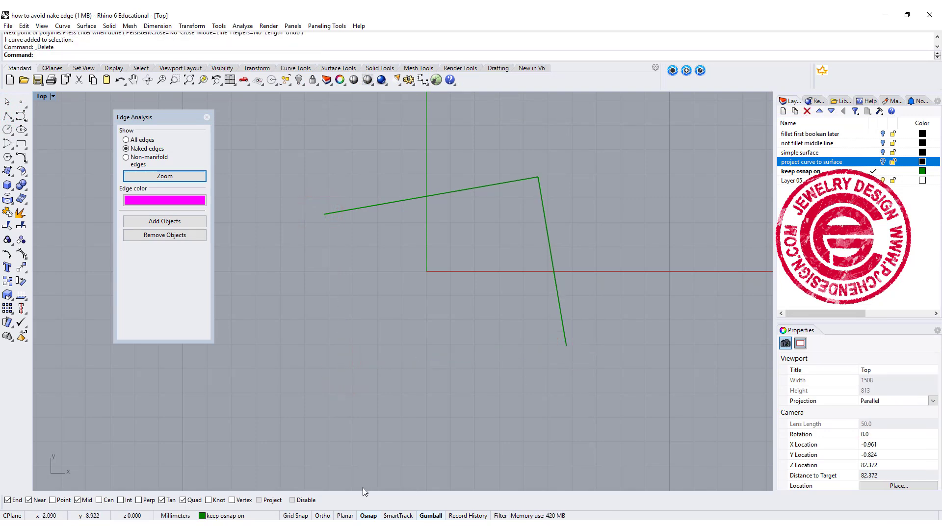
click(369, 515)
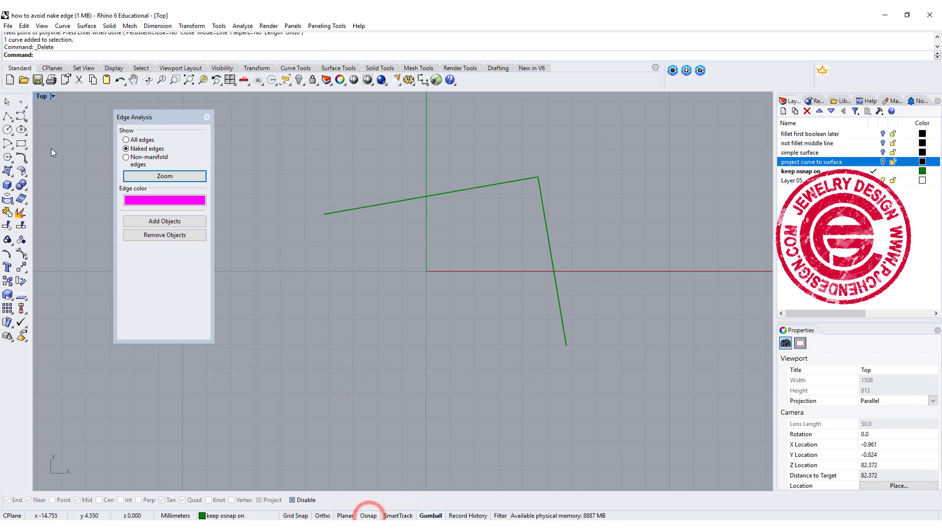
click(6, 119)
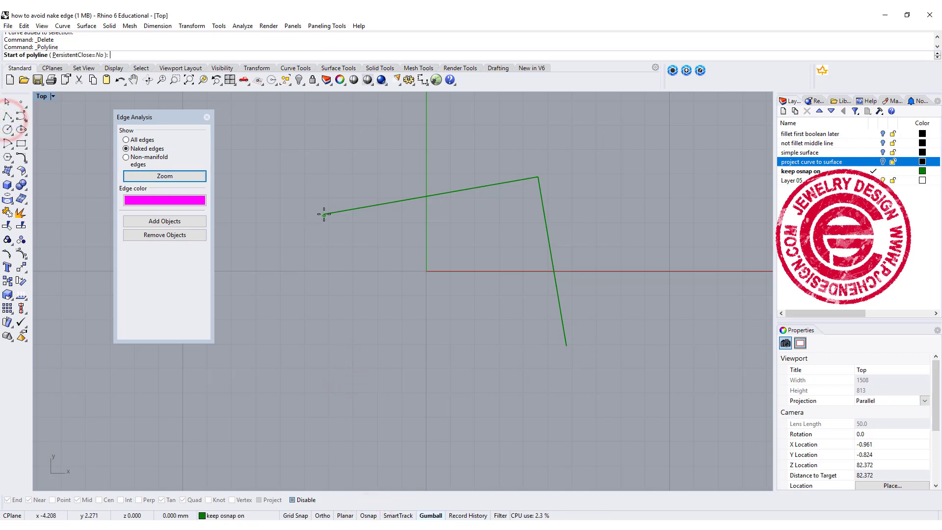
scroll(322, 213, up, 5)
scroll(314, 260, up, 2)
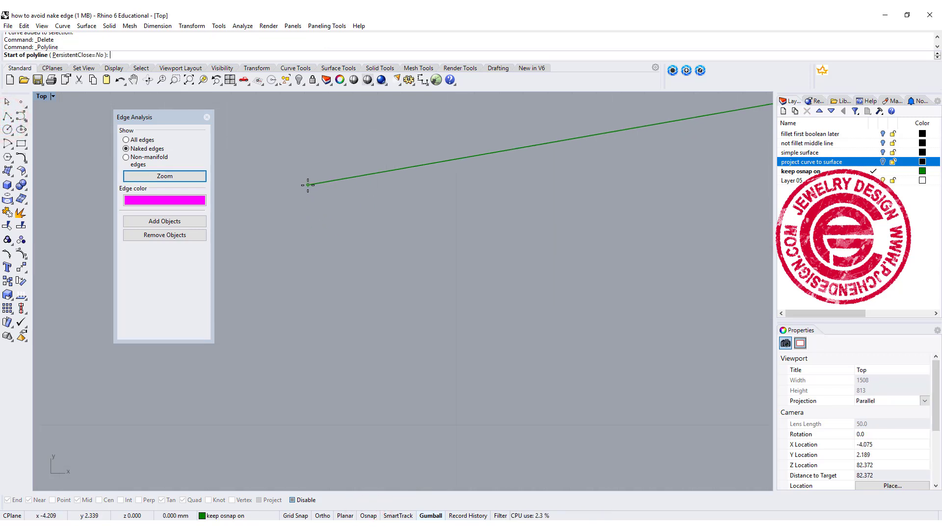
click(309, 186)
scroll(341, 274, down, 10)
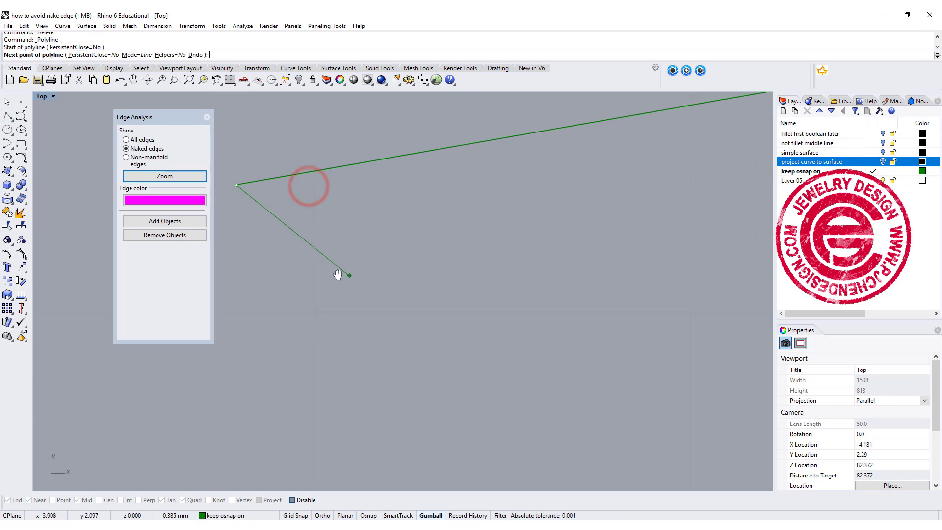
scroll(328, 339, down, 8)
scroll(309, 311, up, 2)
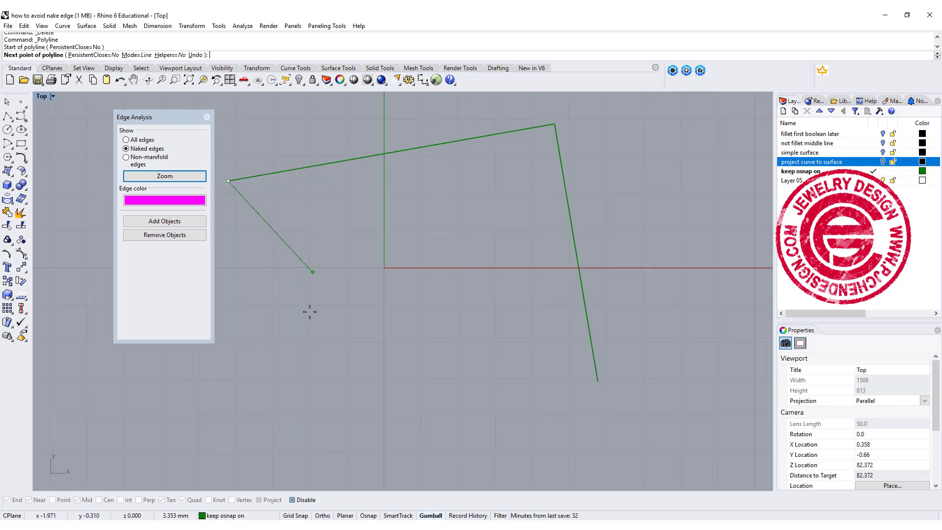
click(296, 418)
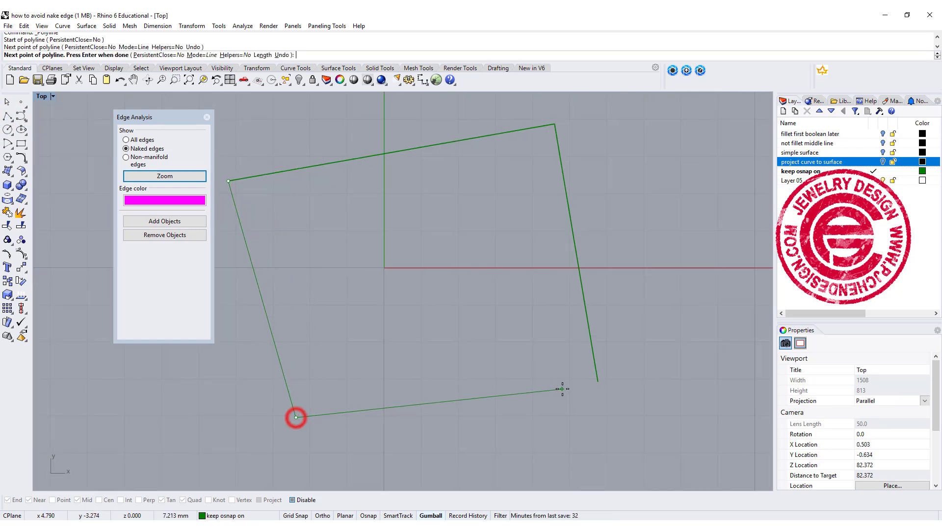
click(598, 380)
key(Return)
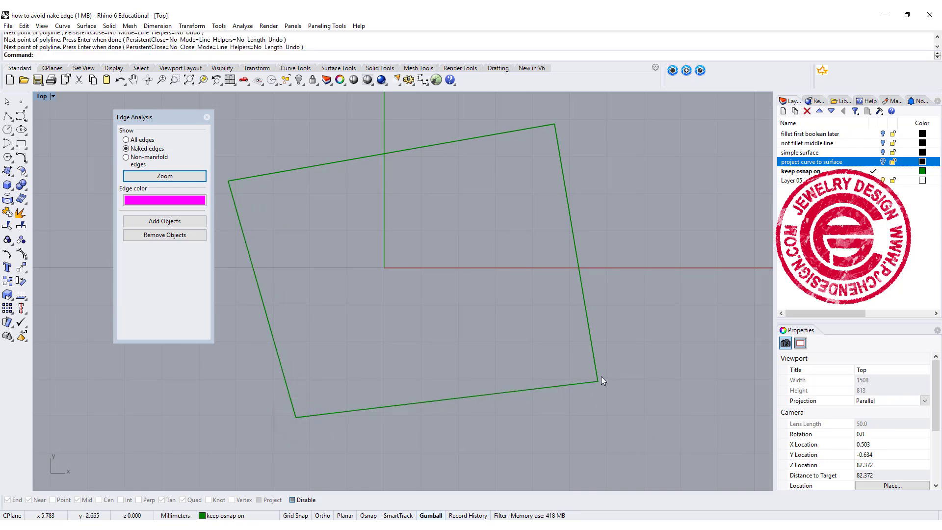
scroll(603, 393, up, 5)
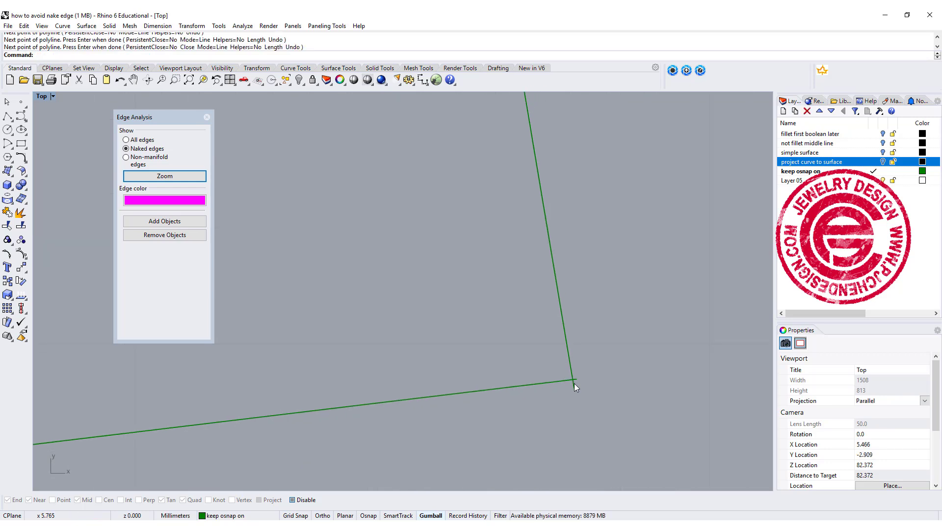
scroll(574, 383, down, 3)
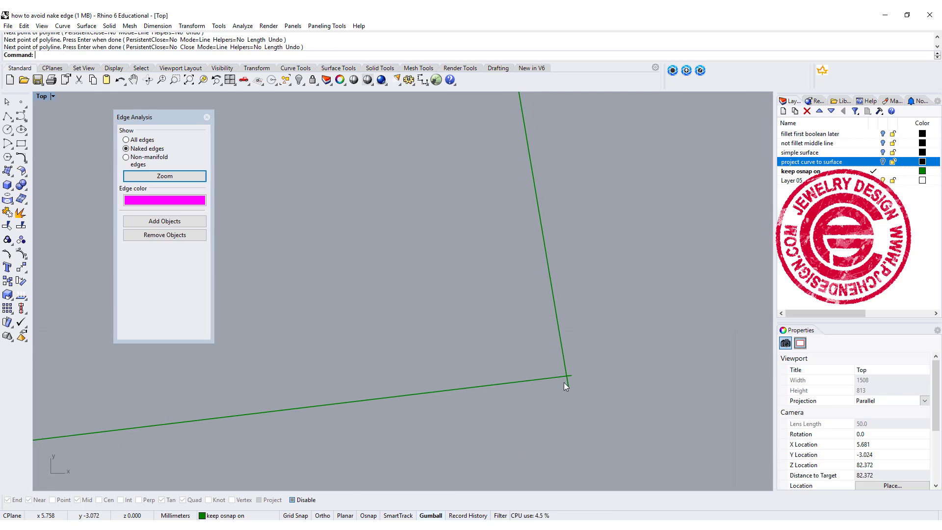
scroll(557, 390, down, 5)
click(408, 415)
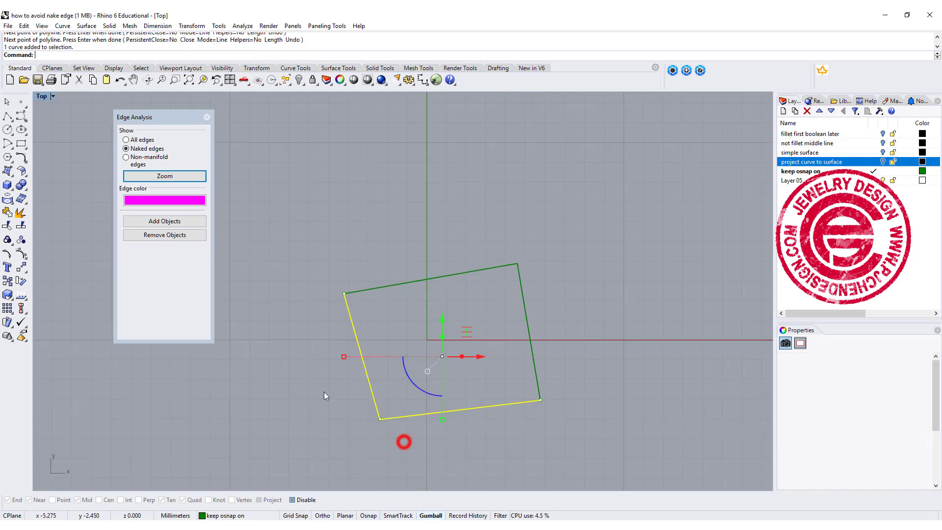
key(Delete)
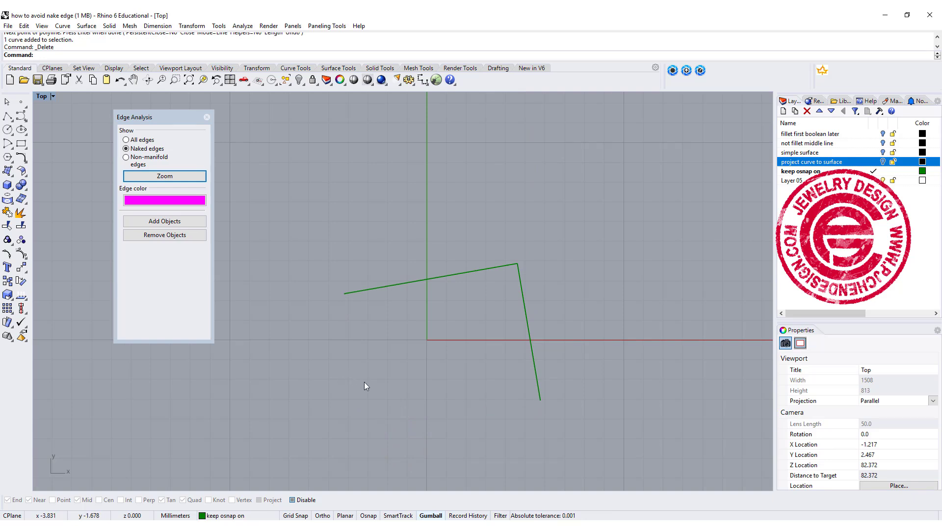
Step: With Osnap on, draw a polyline from the left line's endpoint through the lower-left corner to the right line's endpoint
click(368, 516)
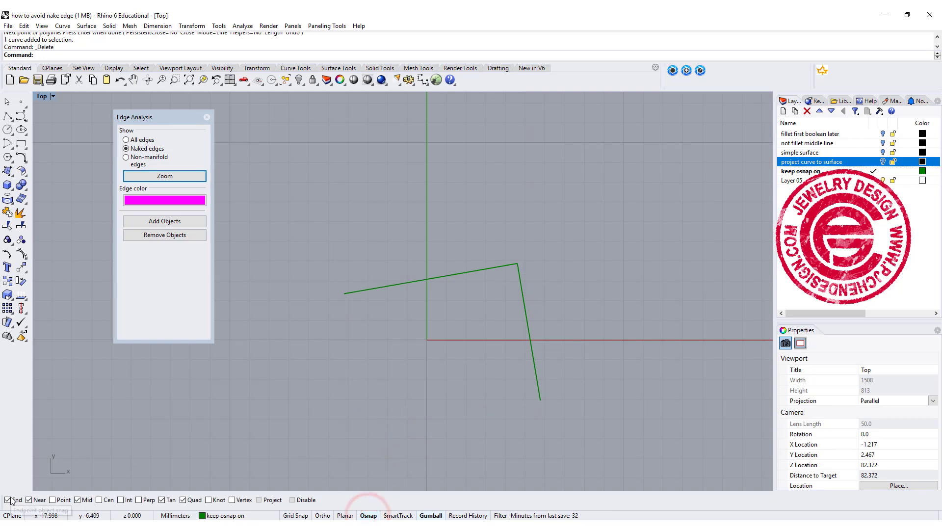
click(12, 116)
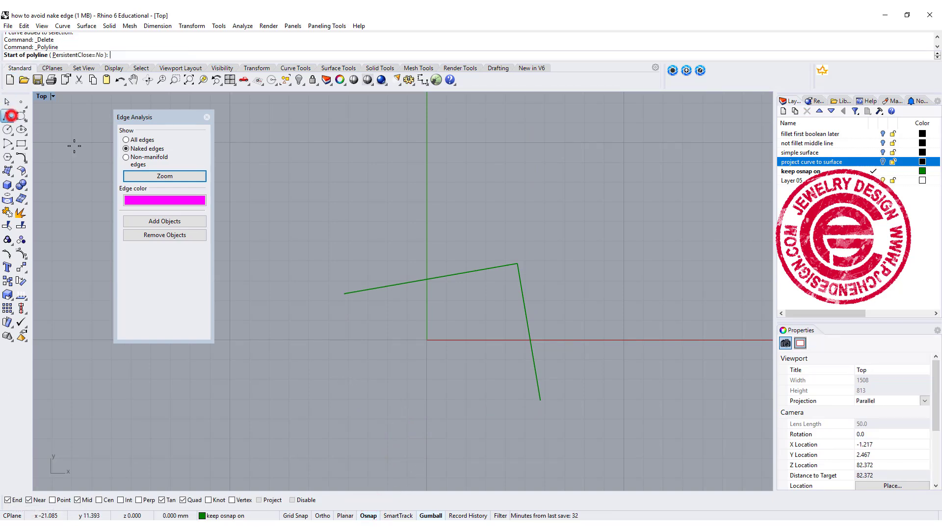
click(344, 293)
click(367, 424)
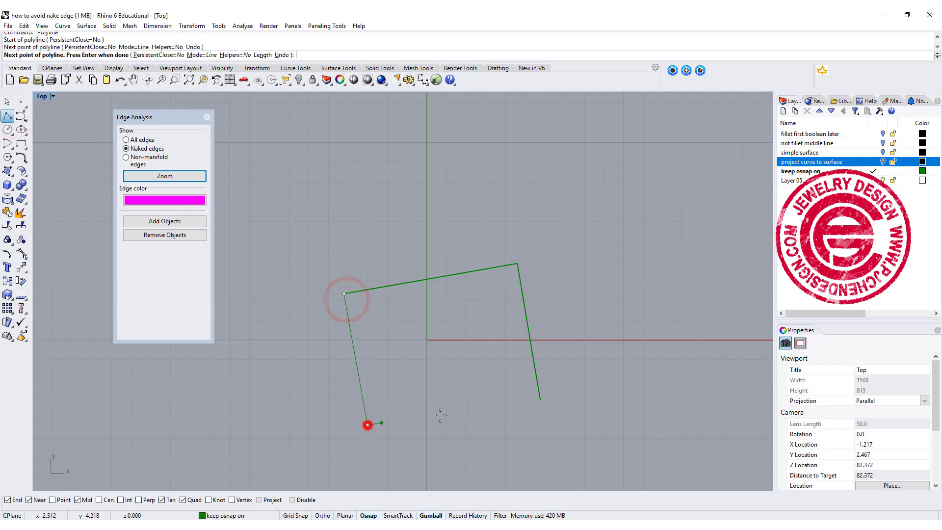
click(540, 400)
Step: Join the three curves into one closed curve and reselect it
click(7, 212)
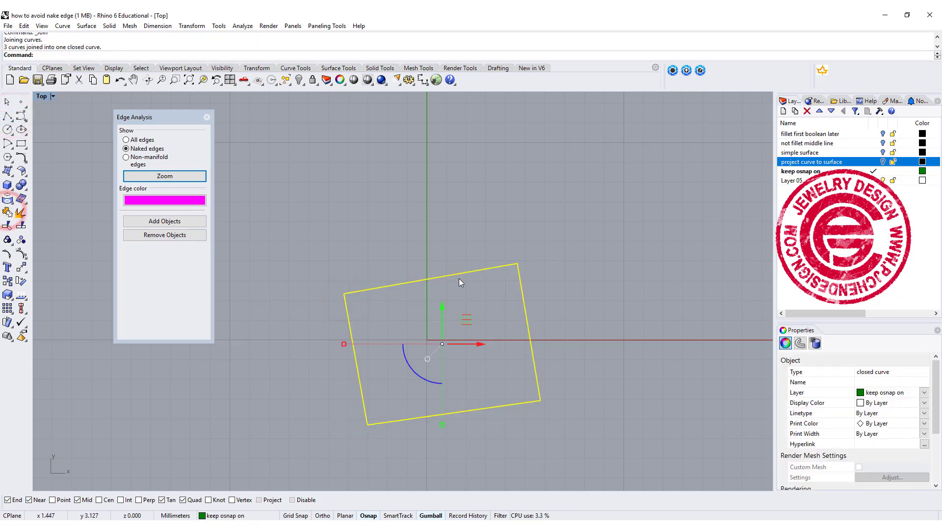
click(517, 224)
click(530, 326)
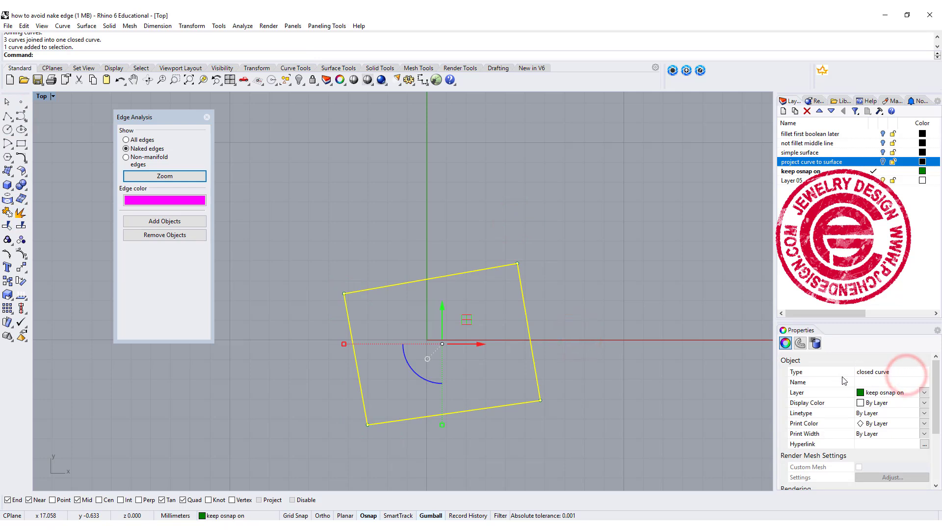
Step: Maximize the Perspective view and start a straight planar-curve extrusion of the closed outline
double_click(41, 96)
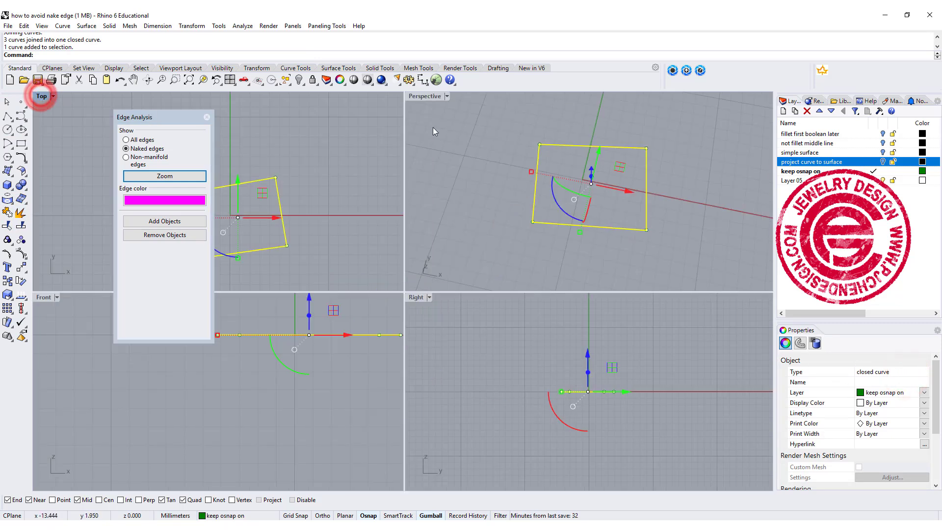
double_click(419, 97)
click(109, 25)
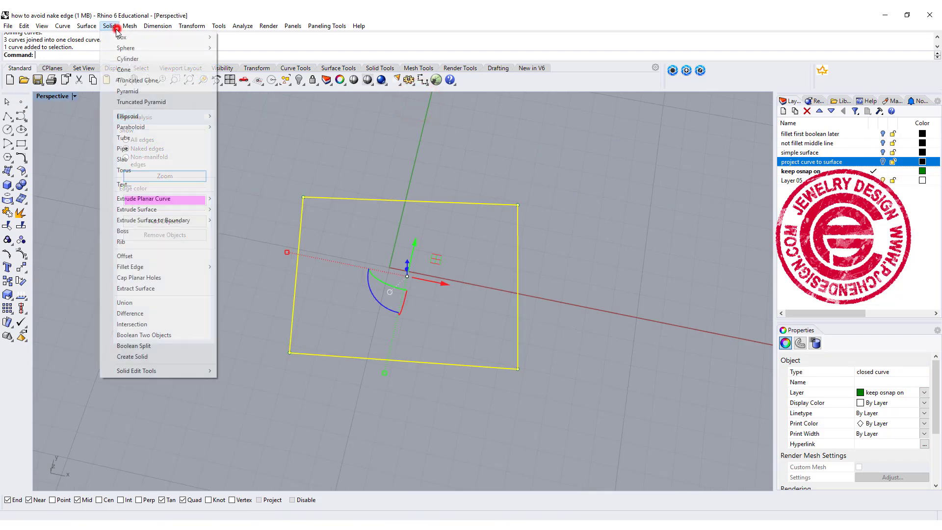
mouse_move(162, 199)
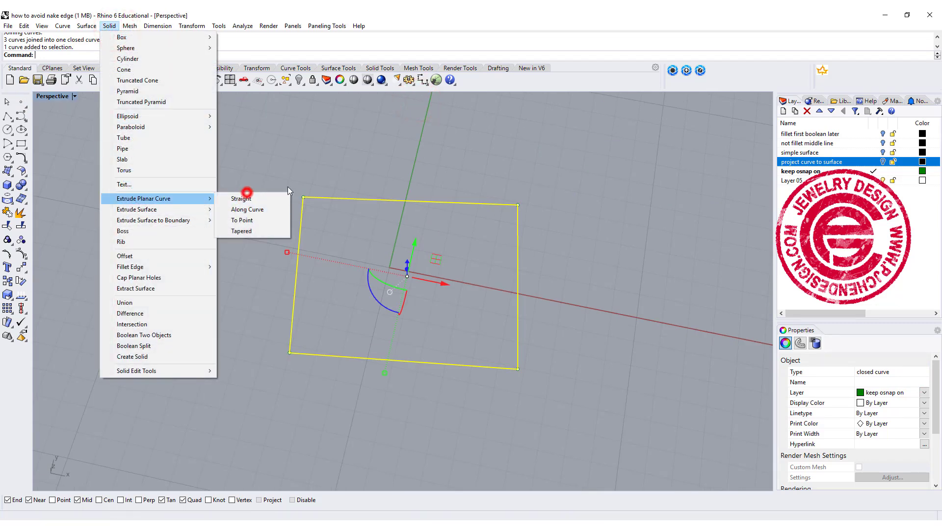
click(269, 198)
Step: Set the box height, then run Edge Analysis to confirm 12 edges and no naked edges
click(595, 320)
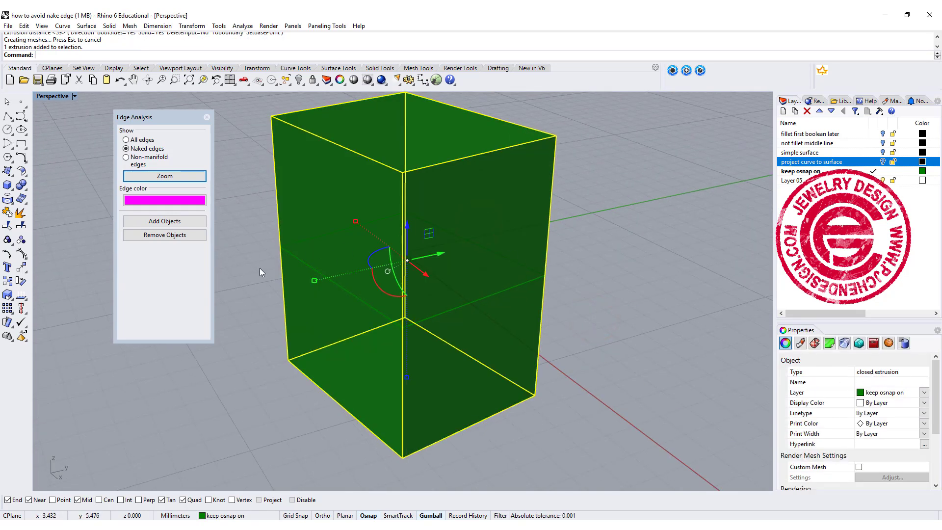
right_drag(388, 267, 378, 294)
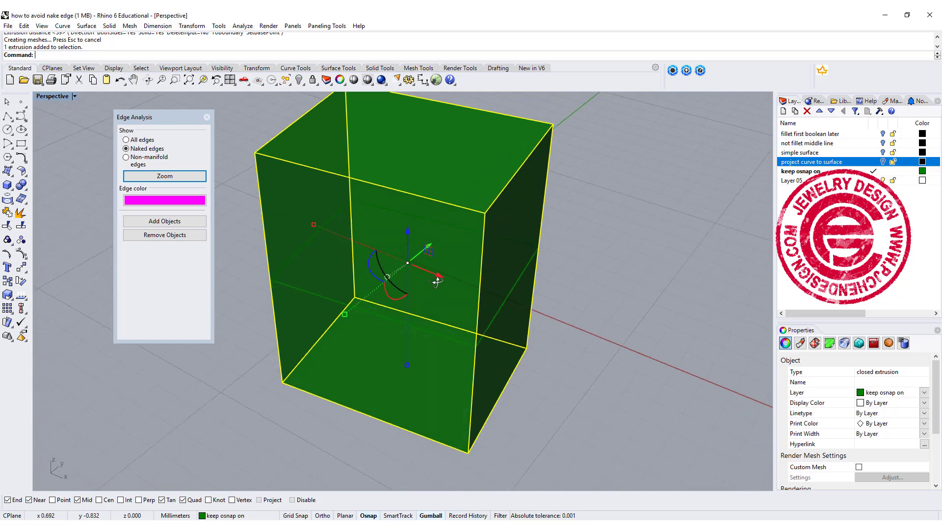
click(176, 222)
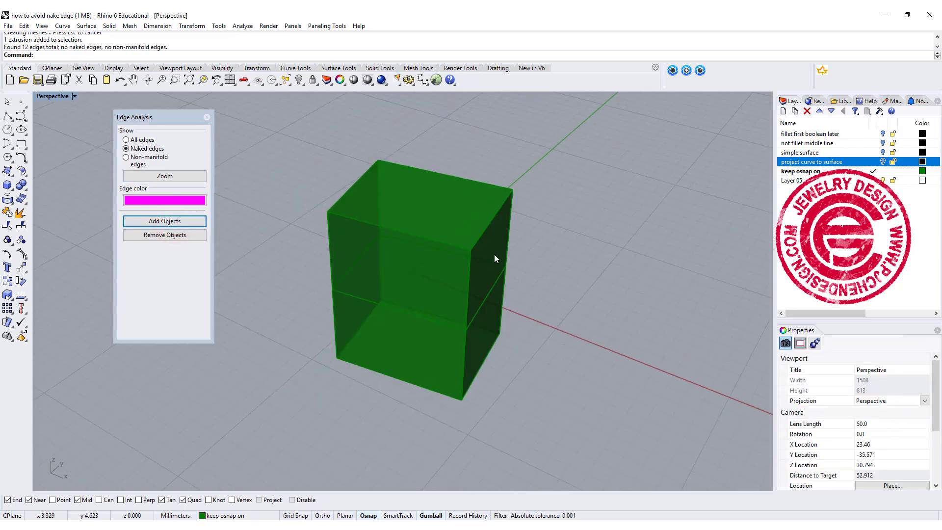